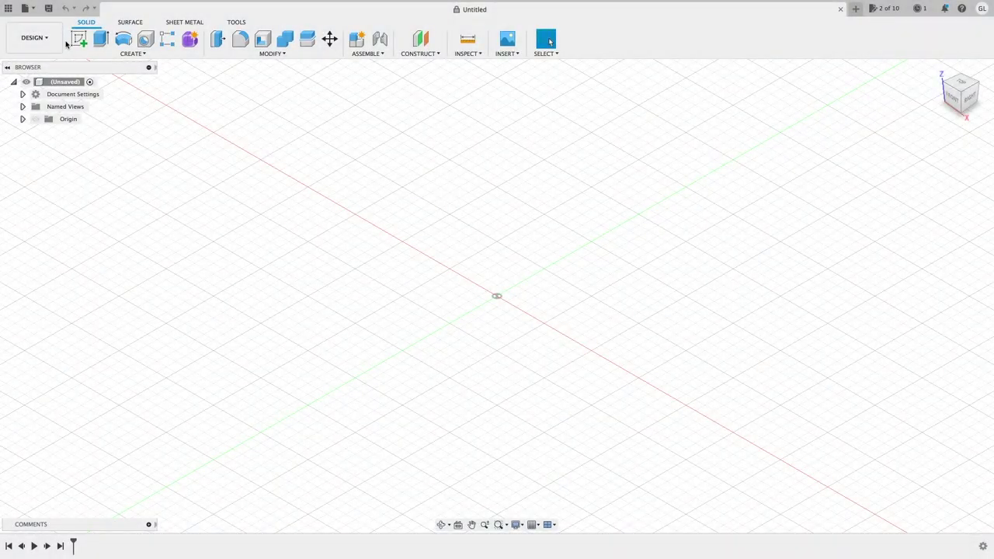
Create a sketch on the horizontal XY plane and draw a line about 120 mm long along the X axis, centred on the origin
{"action": "left_click", "coordinate": [78, 39]}
{"action": "left_click", "coordinate": [549, 291]}
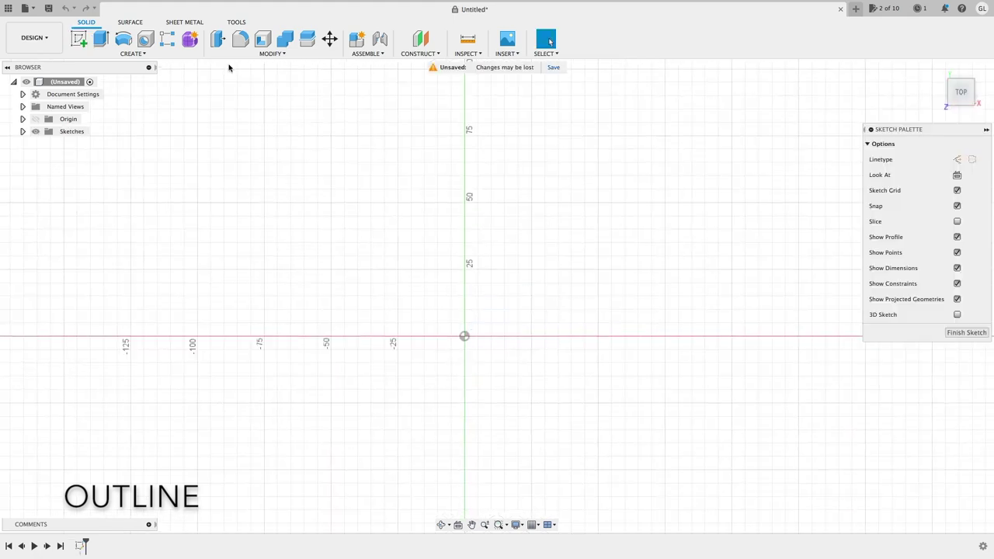
{"action": "left_click", "coordinate": [78, 39]}
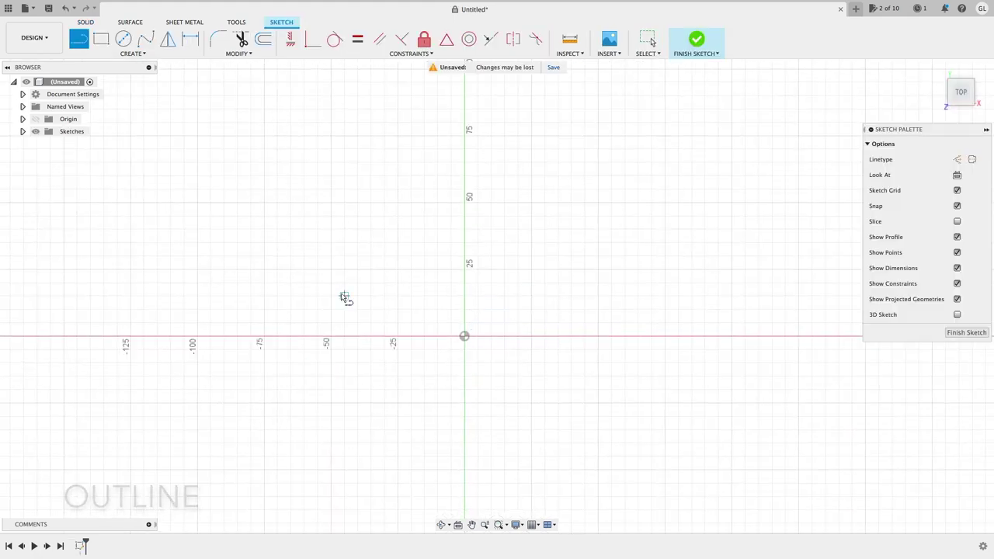
{"action": "left_click", "coordinate": [304, 337]}
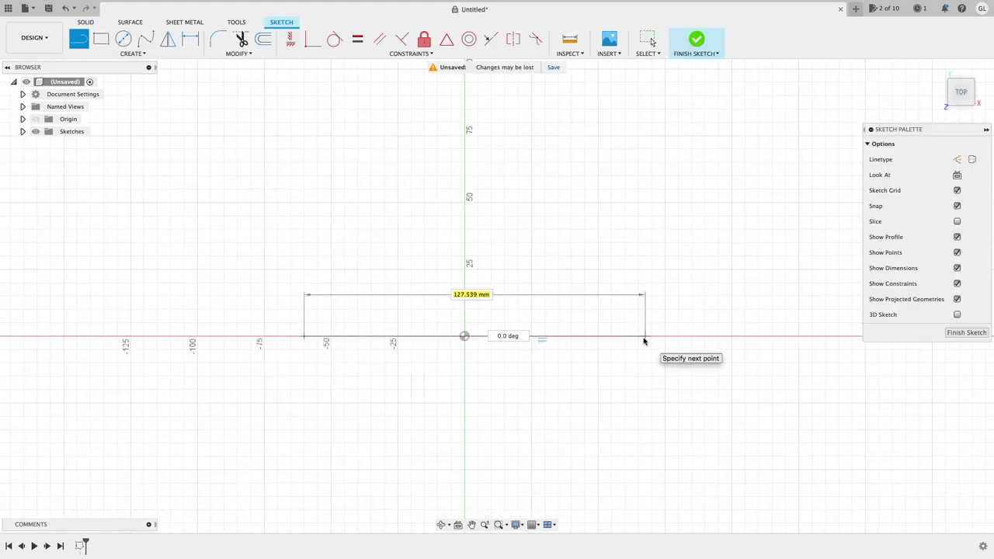
{"action": "left_click", "coordinate": [625, 337]}
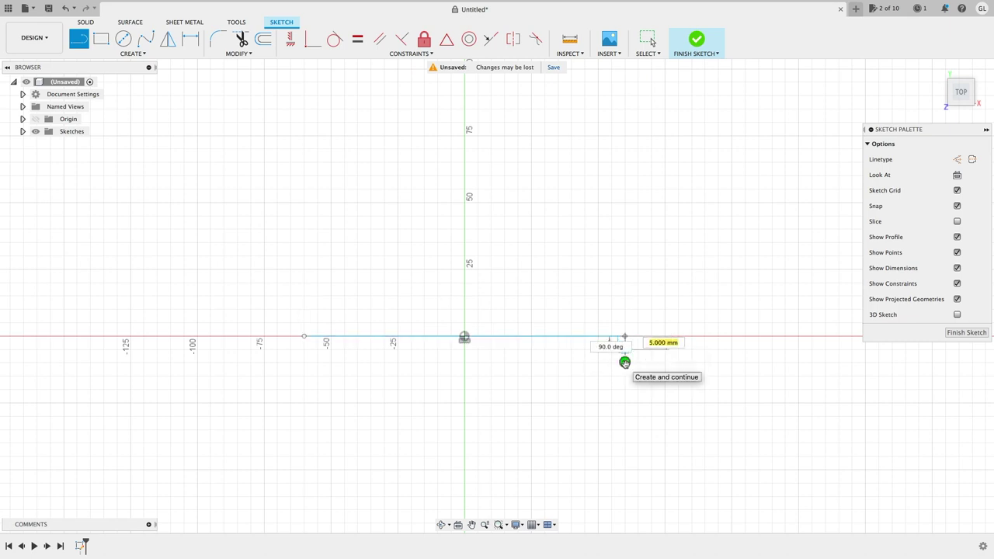
{"action": "left_click", "coordinate": [625, 361]}
{"action": "scroll", "coordinate": [194, 121], "scroll_direction": "down", "scroll_amount": 1}
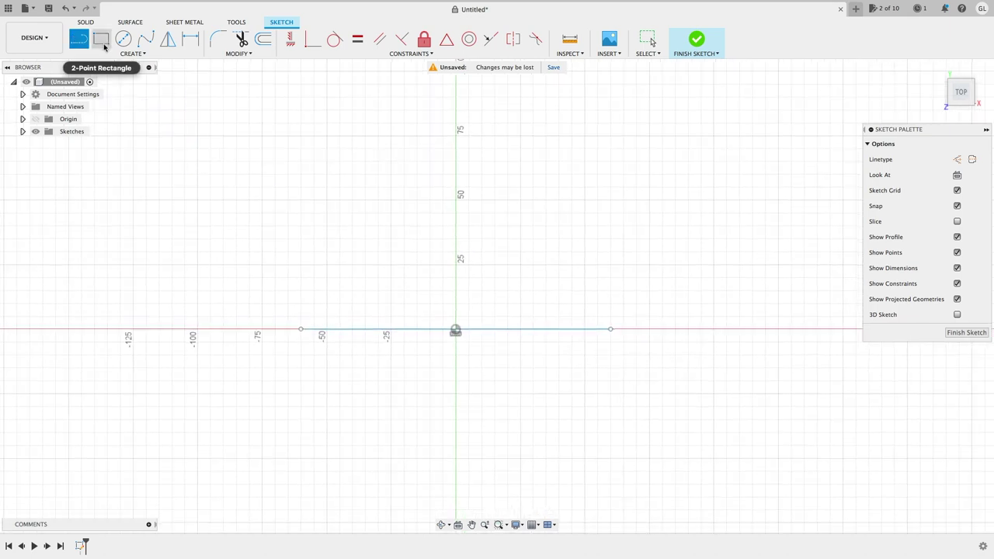
Sketch a second, parallel horizontal line about 81 mm long, about 5 mm above the base line
{"action": "left_click", "coordinate": [300, 328]}
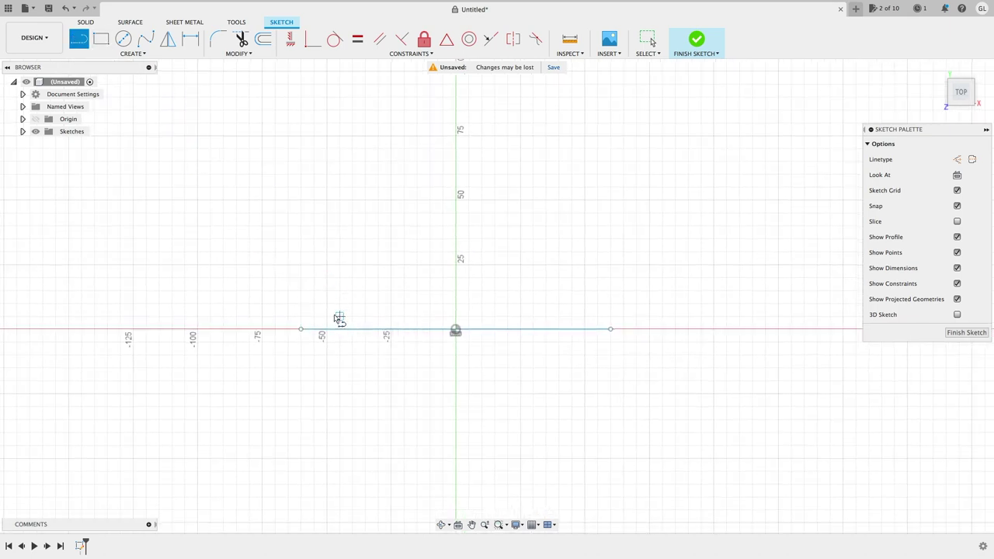
{"action": "scroll", "coordinate": [326, 318], "scroll_direction": "up", "scroll_amount": 3}
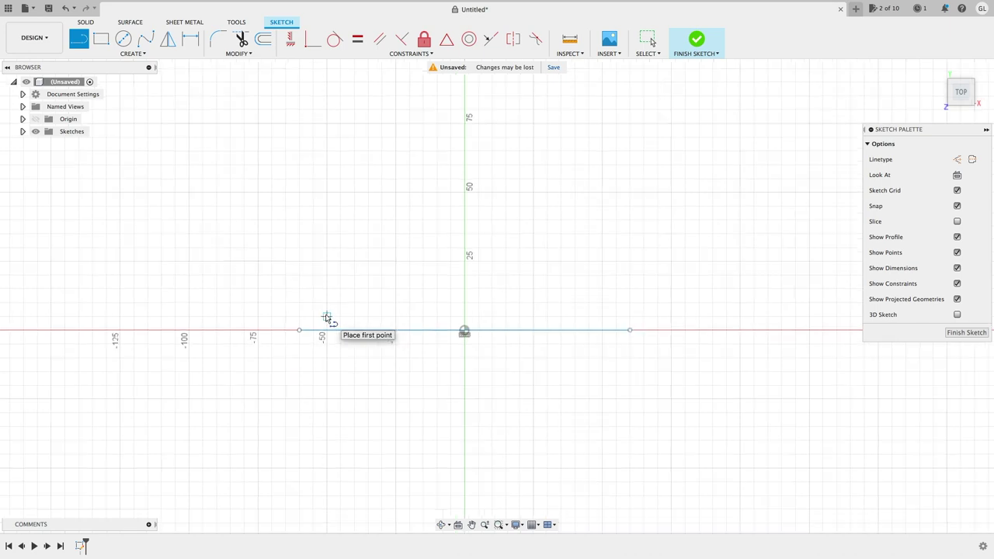
{"action": "left_click_drag", "start_coordinate": [334, 316], "coordinate": [630, 320]}
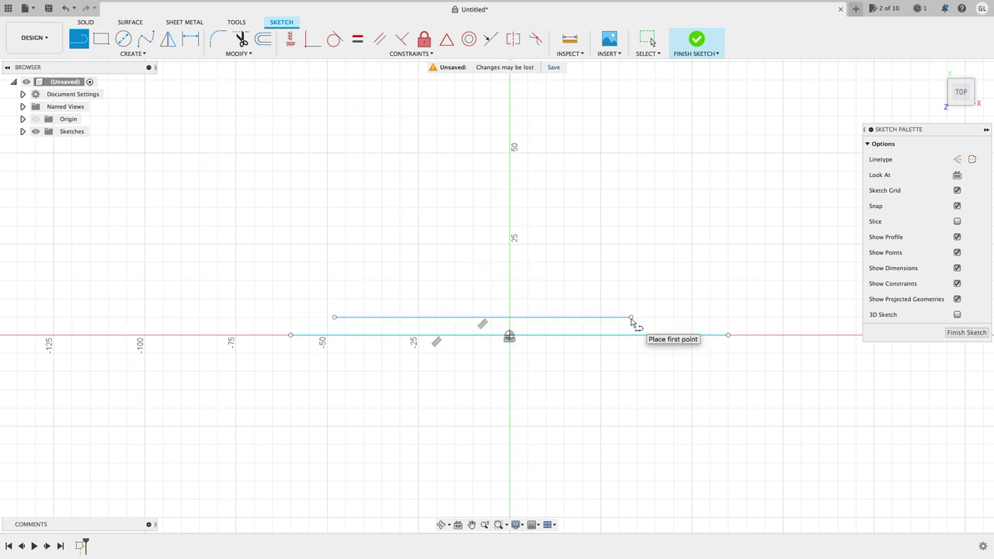
Draw a three-point fit spline from about 3 mm above the base line's left end to the upper line's left endpoint
{"action": "left_click", "coordinate": [145, 38]}
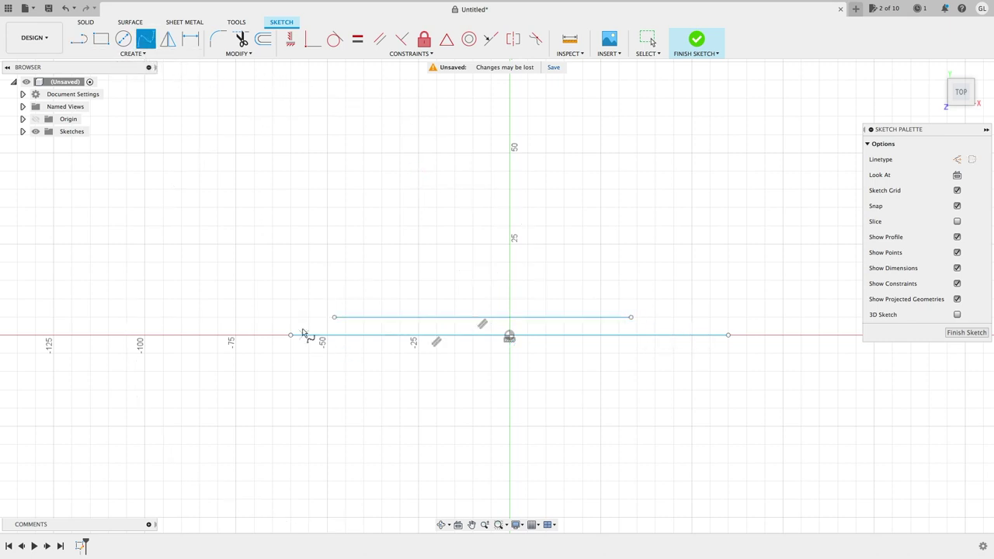
{"action": "scroll", "coordinate": [310, 332], "scroll_direction": "up", "scroll_amount": 8}
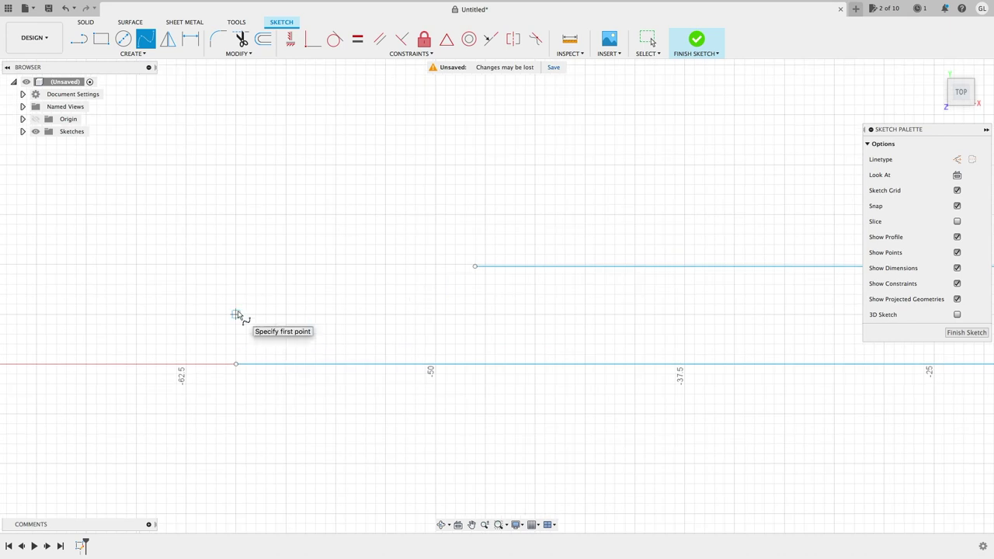
{"action": "left_click", "coordinate": [236, 304]}
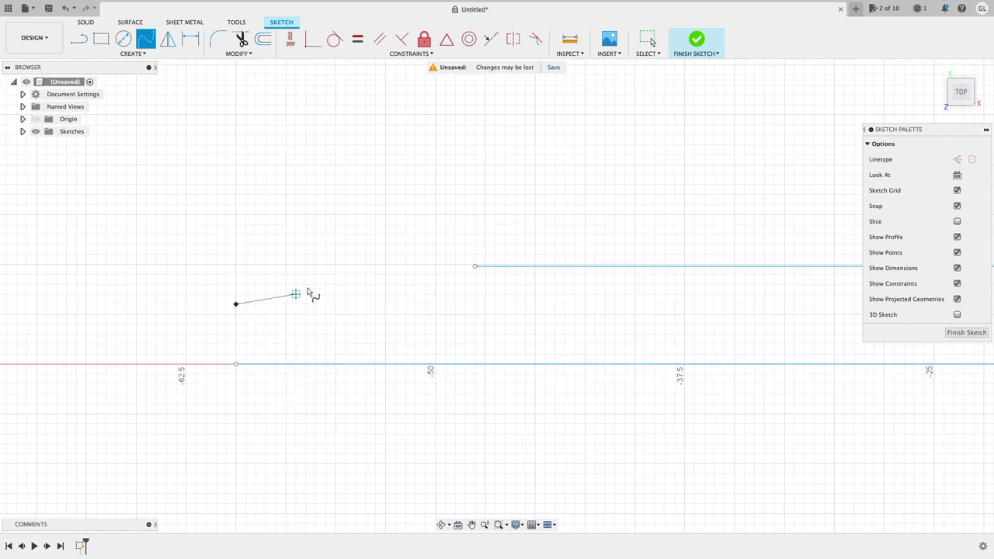
{"action": "left_click", "coordinate": [356, 274]}
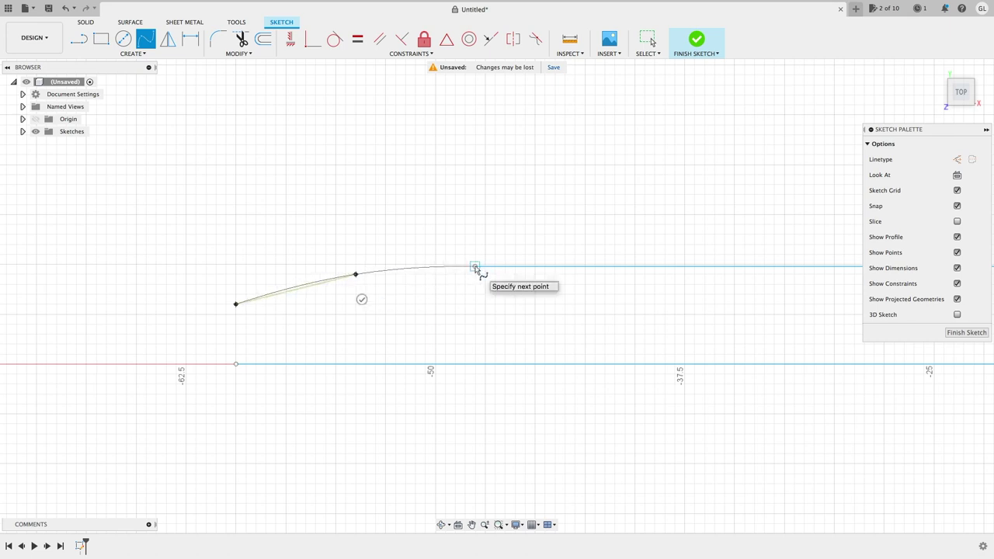
{"action": "left_click", "coordinate": [476, 267]}
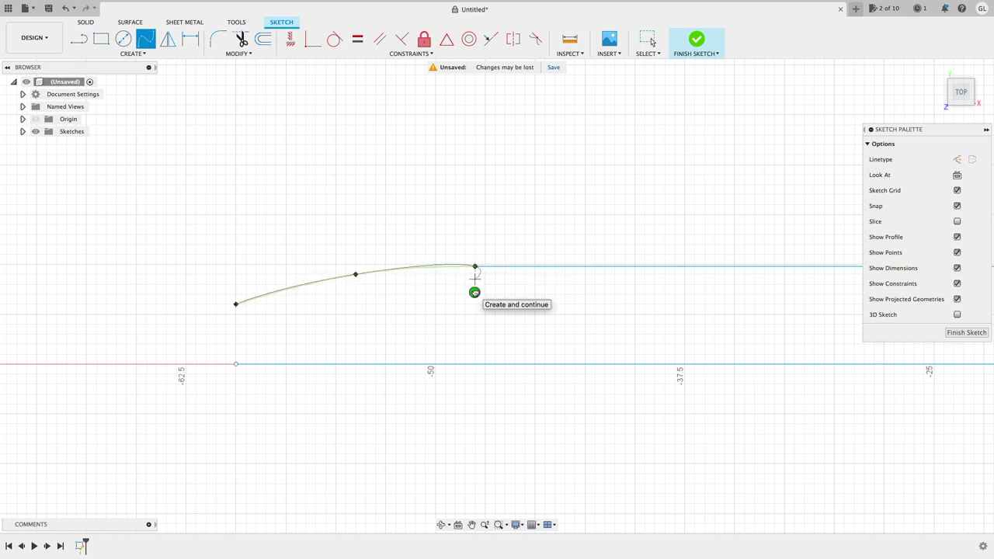
{"action": "left_click", "coordinate": [474, 292]}
Make the left spline tangent to the upper horizontal line
{"action": "left_click", "coordinate": [334, 40]}
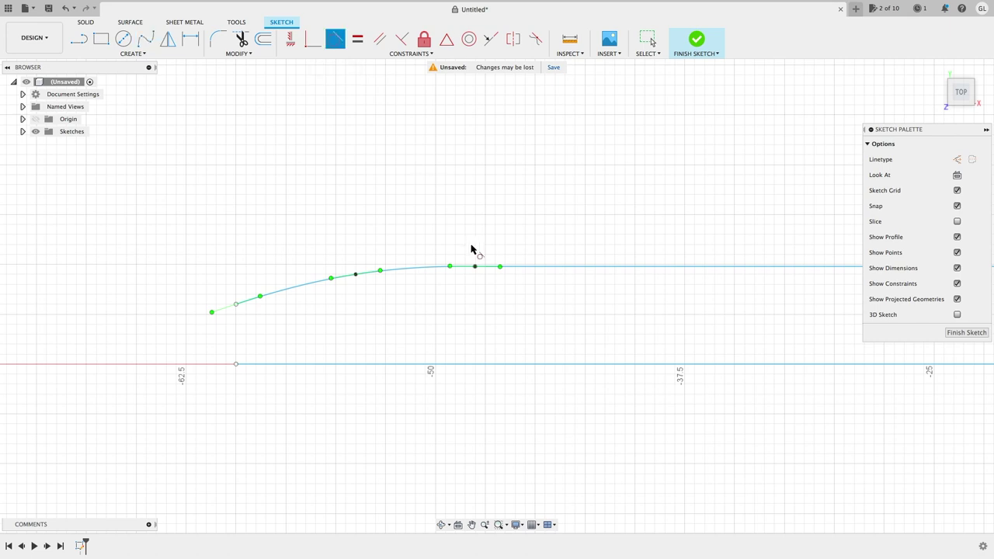
{"action": "left_click", "coordinate": [435, 269]}
{"action": "left_click", "coordinate": [519, 268]}
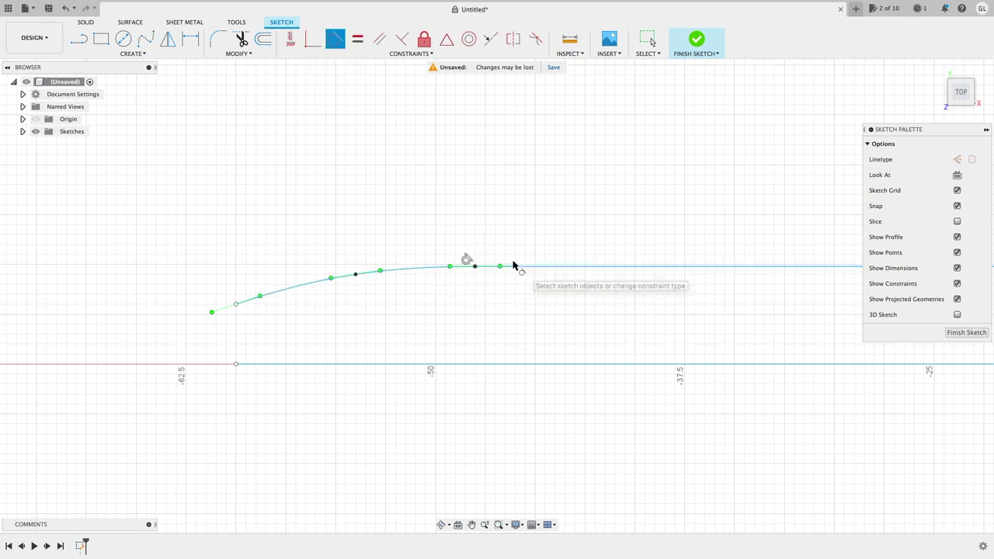
Close the outline's left end with a vertical line from the base line's endpoint to the start of the spline
{"action": "left_click", "coordinate": [78, 39]}
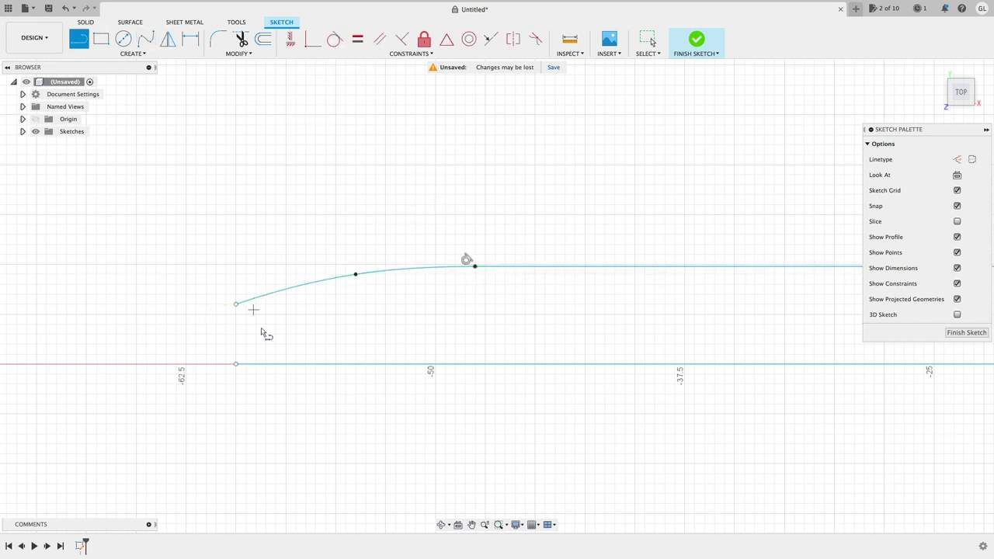
{"action": "left_click", "coordinate": [236, 364]}
{"action": "left_click", "coordinate": [236, 303]}
{"action": "key", "text": "Escape"}
Draw a three-point fit spline from about 2 mm above the base line's right end to the upper line's right endpoint
{"action": "left_click", "coordinate": [472, 524]}
{"action": "mouse_move", "coordinate": [847, 396]}
{"action": "left_mouse_down"}
{"action": "mouse_move", "coordinate": [559, 412]}
{"action": "mouse_move", "coordinate": [203, 412]}
{"action": "left_mouse_up"}
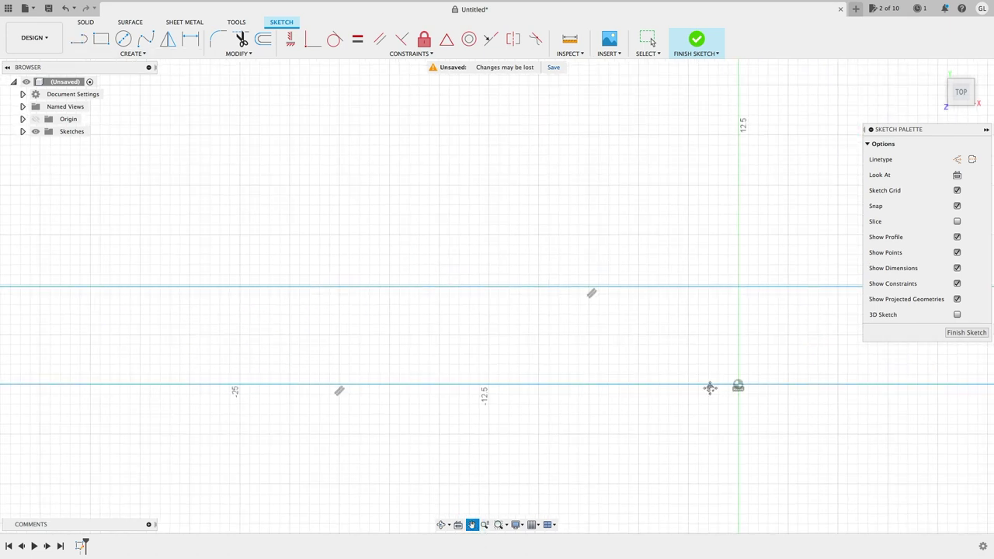
{"action": "left_click_drag", "start_coordinate": [710, 388], "coordinate": [203, 372]}
{"action": "left_click_drag", "start_coordinate": [799, 357], "coordinate": [247, 348]}
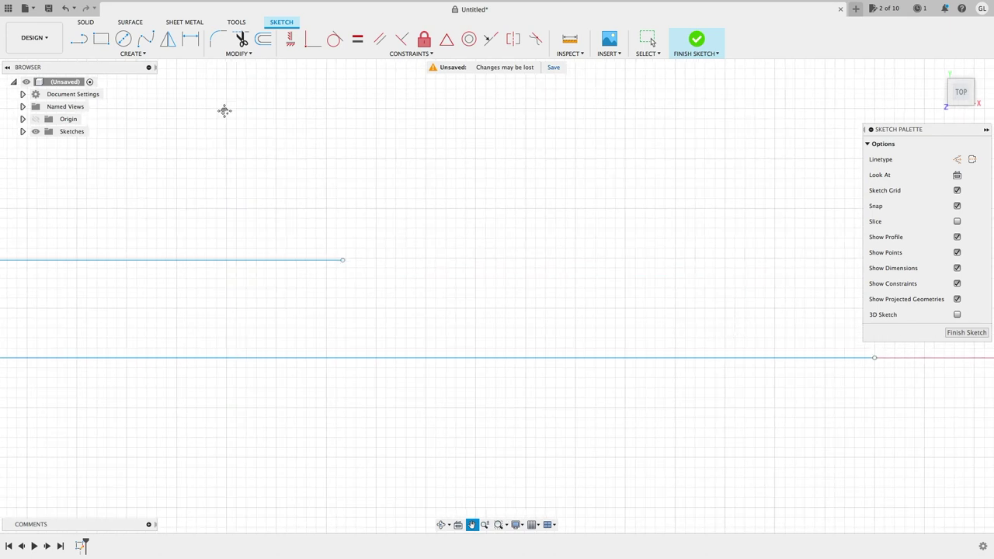
{"action": "left_click", "coordinate": [146, 39]}
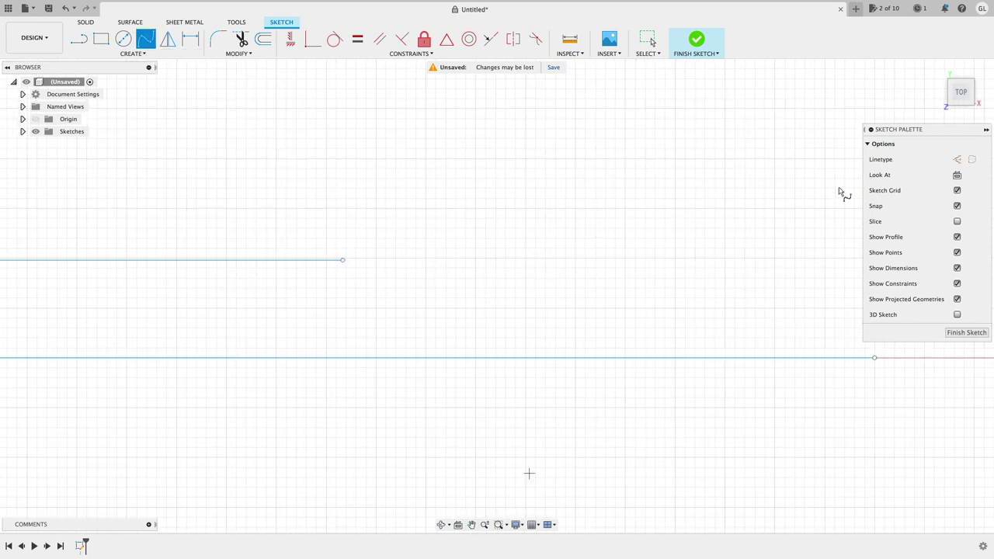
{"action": "left_click_drag", "start_coordinate": [900, 131], "coordinate": [894, 83]}
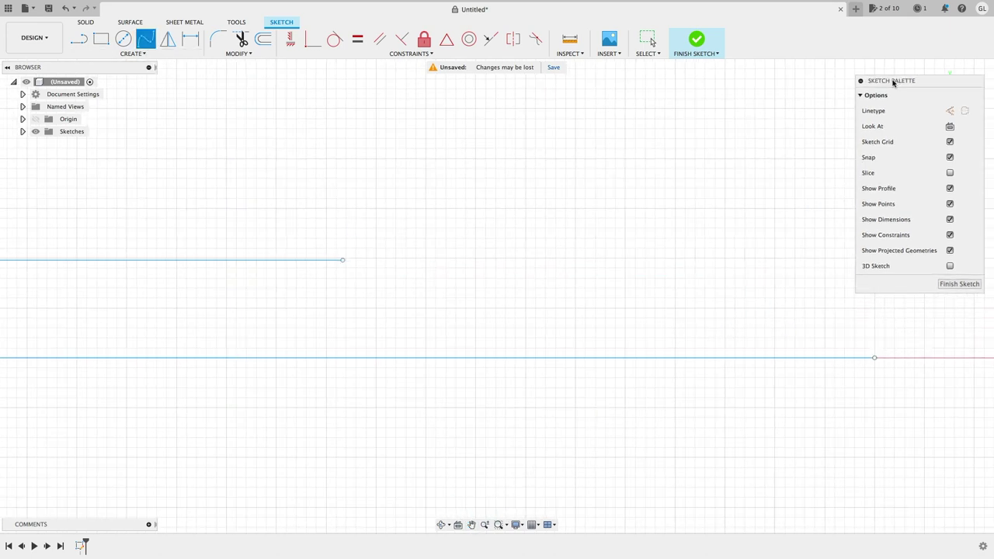
{"action": "left_click", "coordinate": [875, 318]}
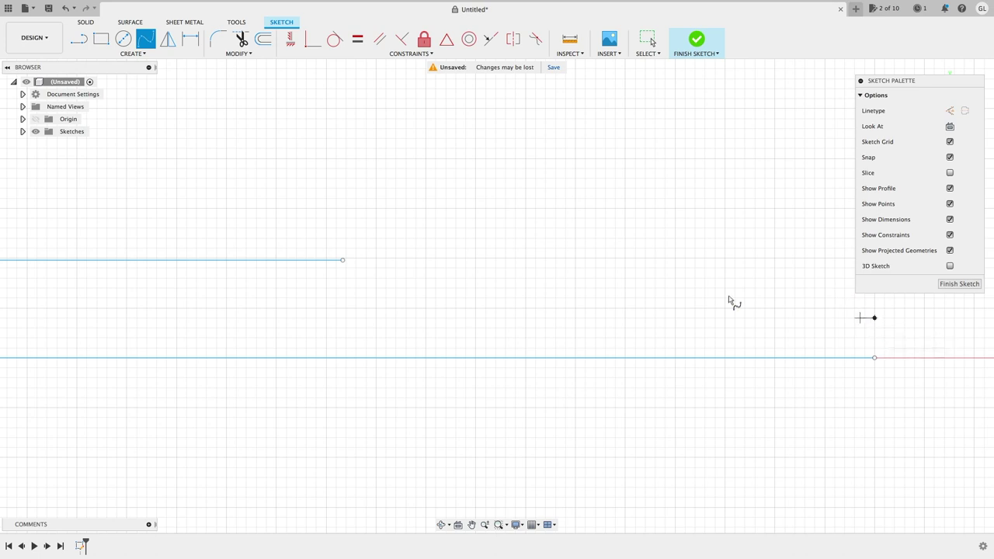
{"action": "left_click", "coordinate": [565, 278]}
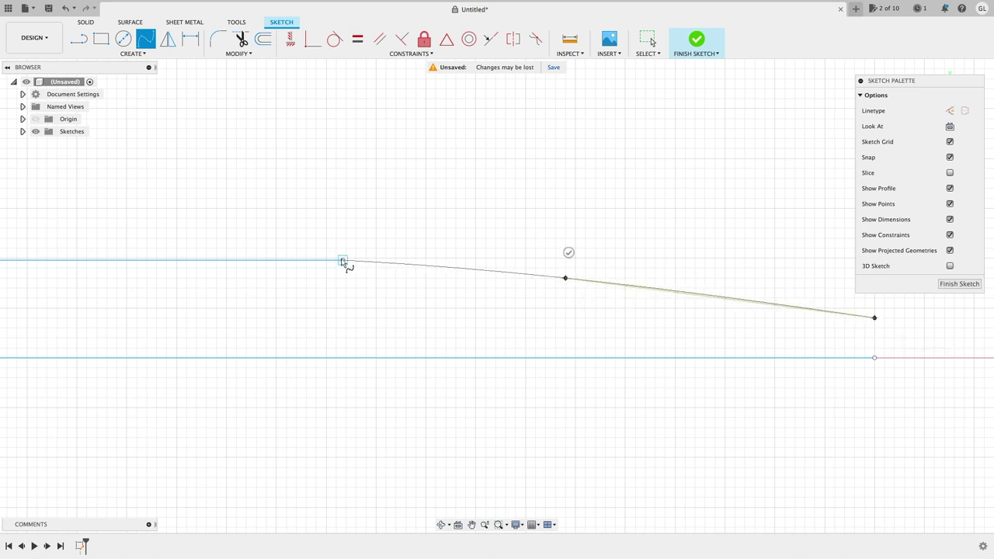
{"action": "left_click", "coordinate": [343, 260]}
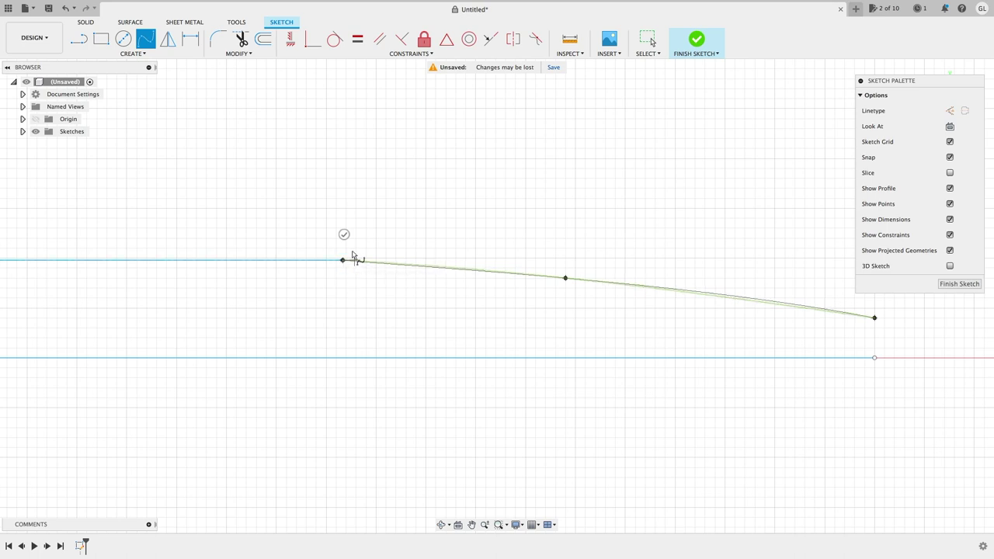
{"action": "left_click", "coordinate": [344, 234]}
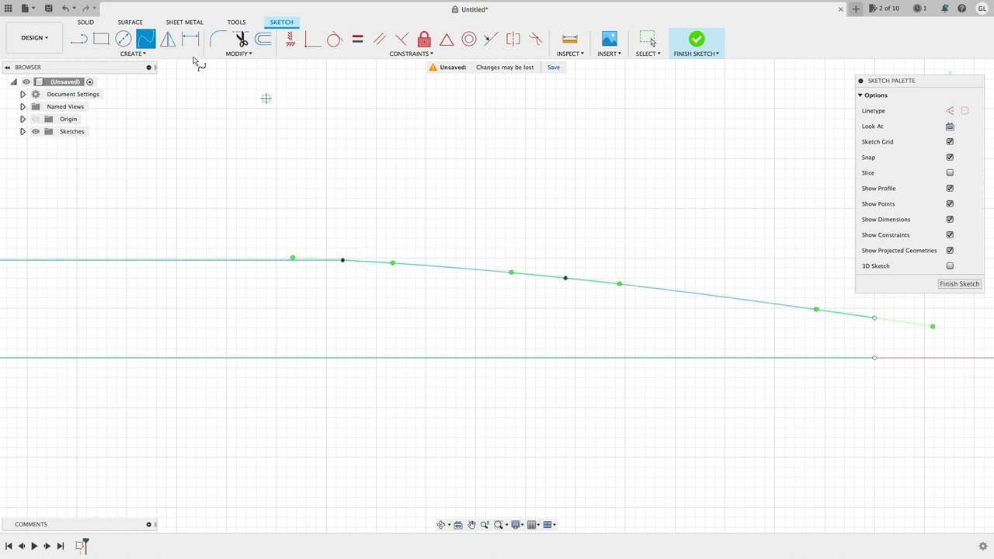
Make the right spline tangent to the upper horizontal line
{"action": "left_click", "coordinate": [334, 39]}
{"action": "left_click", "coordinate": [276, 261]}
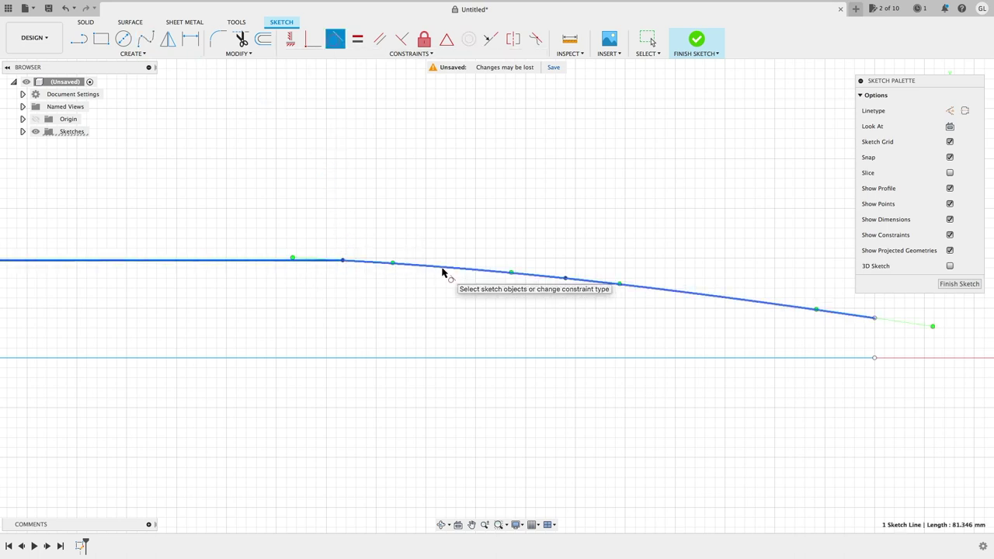
{"action": "left_click", "coordinate": [442, 272]}
Close the outline's right end with a vertical line from the base line's endpoint to the spline's end
{"action": "left_click", "coordinate": [79, 38]}
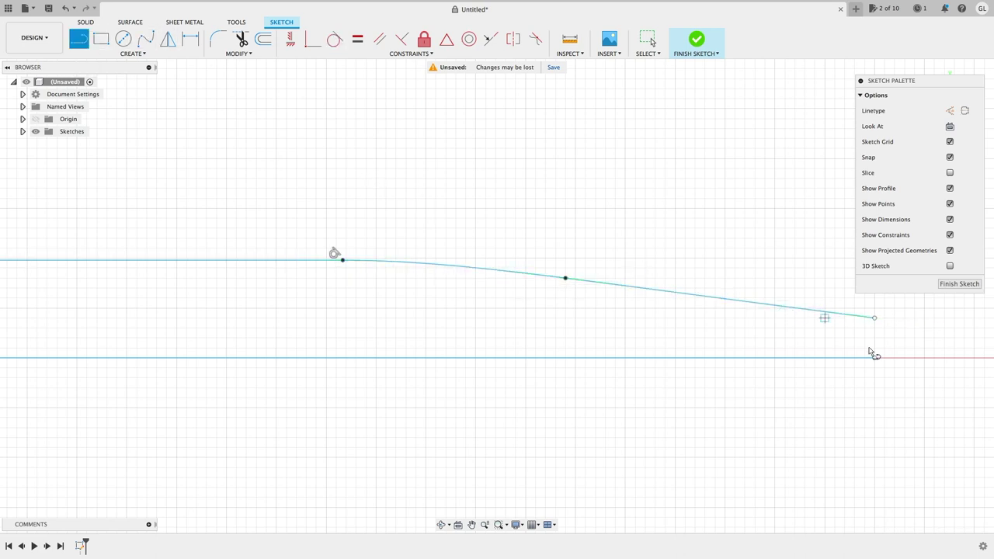
{"action": "left_click", "coordinate": [875, 358]}
{"action": "left_click", "coordinate": [874, 318]}
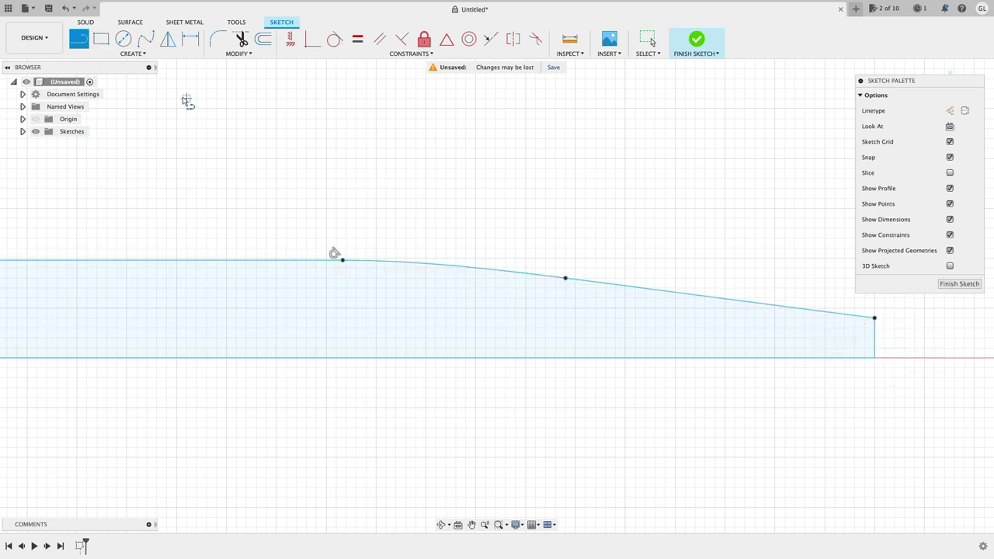
{"action": "key", "text": "Escape"}
Move the right spline's middle fit point outward to about X 46.5 mm, Y 4 mm
{"action": "left_click", "coordinate": [566, 279]}
{"action": "left_click_drag", "start_coordinate": [566, 279], "coordinate": [607, 279]}
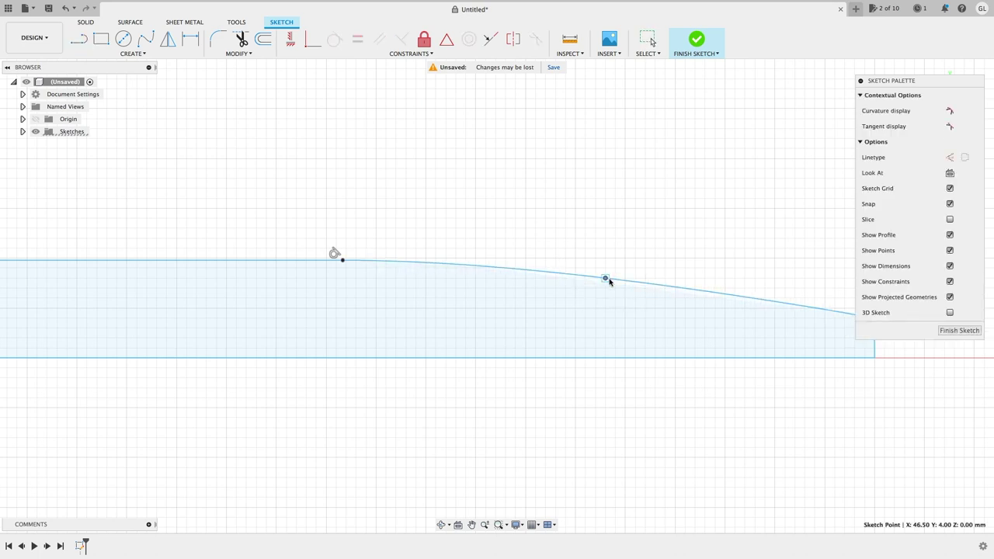
{"action": "key", "text": "Escape"}
Sketch a circle about 1.84 mm in diameter centred on the upper line directly above the origin, and finish the sketch
{"action": "scroll", "coordinate": [632, 189], "scroll_direction": "up", "scroll_amount": 2}
{"action": "scroll", "coordinate": [632, 189], "scroll_direction": "down", "scroll_amount": 6}
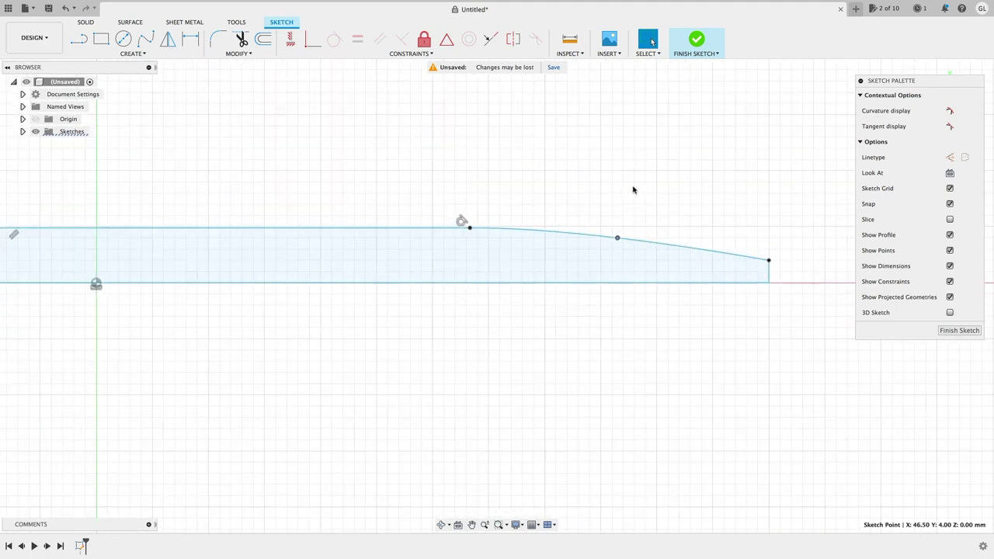
{"action": "scroll", "coordinate": [240, 178], "scroll_direction": "down", "scroll_amount": 2}
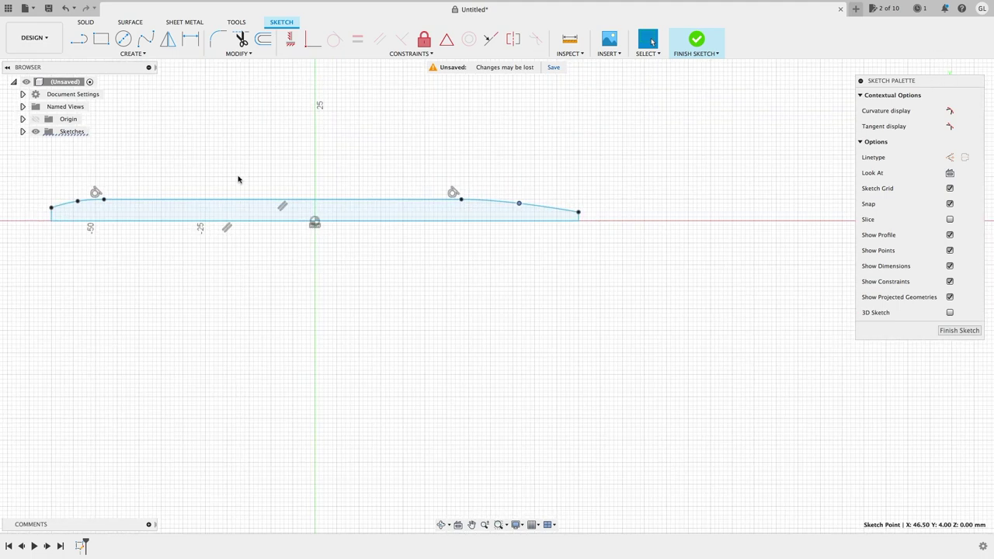
{"action": "scroll", "coordinate": [281, 198], "scroll_direction": "up", "scroll_amount": 5}
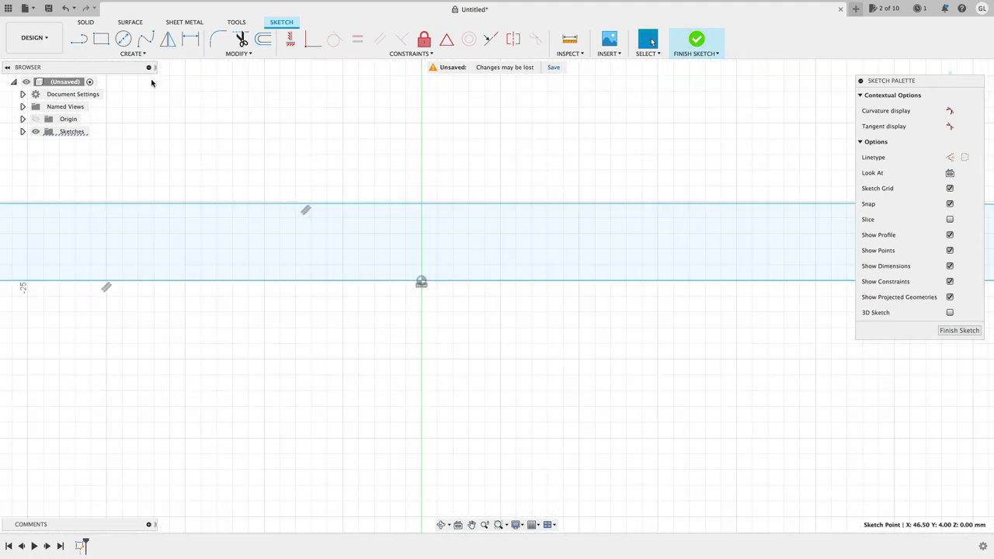
{"action": "left_click", "coordinate": [124, 39]}
{"action": "scroll", "coordinate": [421, 204], "scroll_direction": "up", "scroll_amount": 2}
{"action": "left_click", "coordinate": [421, 204]}
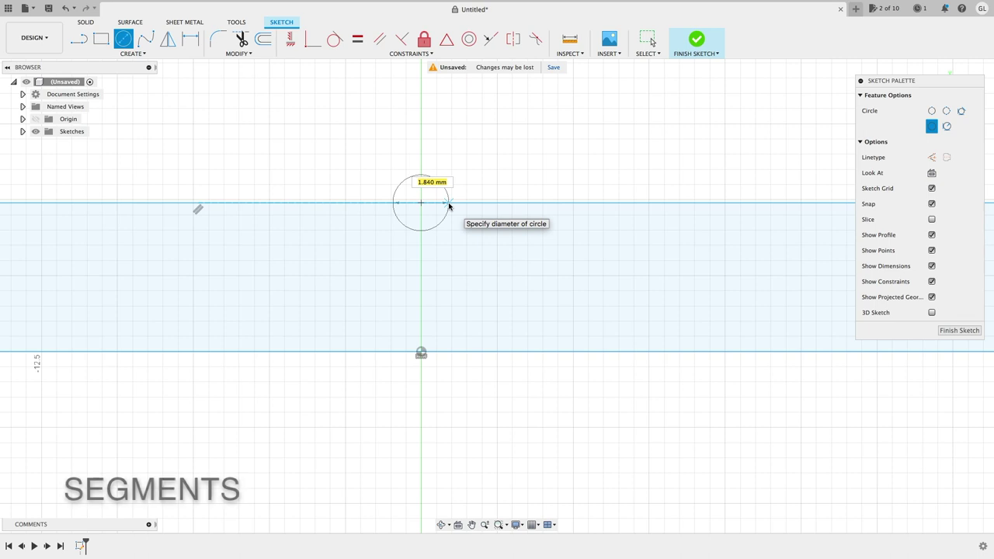
{"action": "left_click", "coordinate": [451, 206]}
{"action": "left_click", "coordinate": [696, 43]}
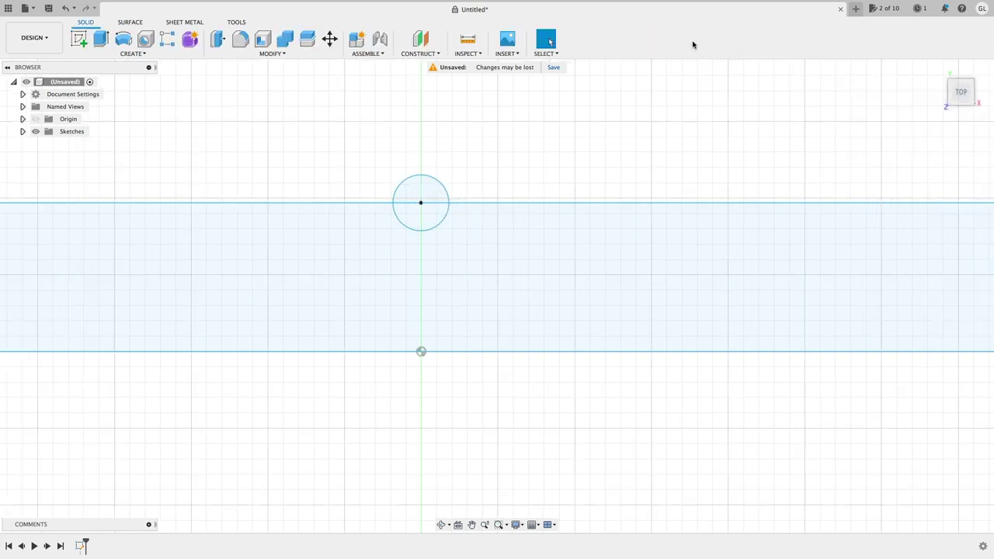
{"action": "left_click", "coordinate": [101, 39]}
{"action": "left_click", "coordinate": [412, 194]}
{"action": "left_click", "coordinate": [419, 216]}
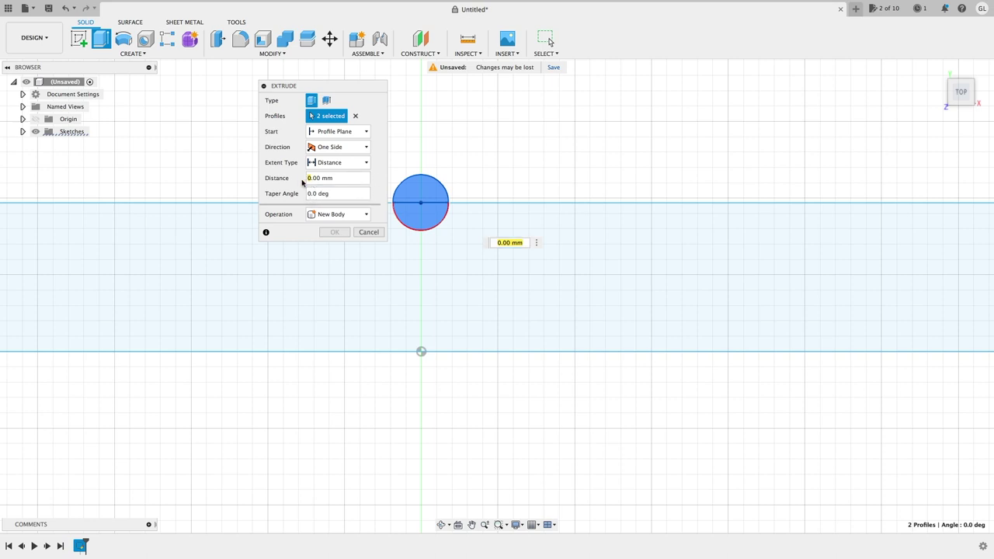
{"action": "key", "text": "Escape"}
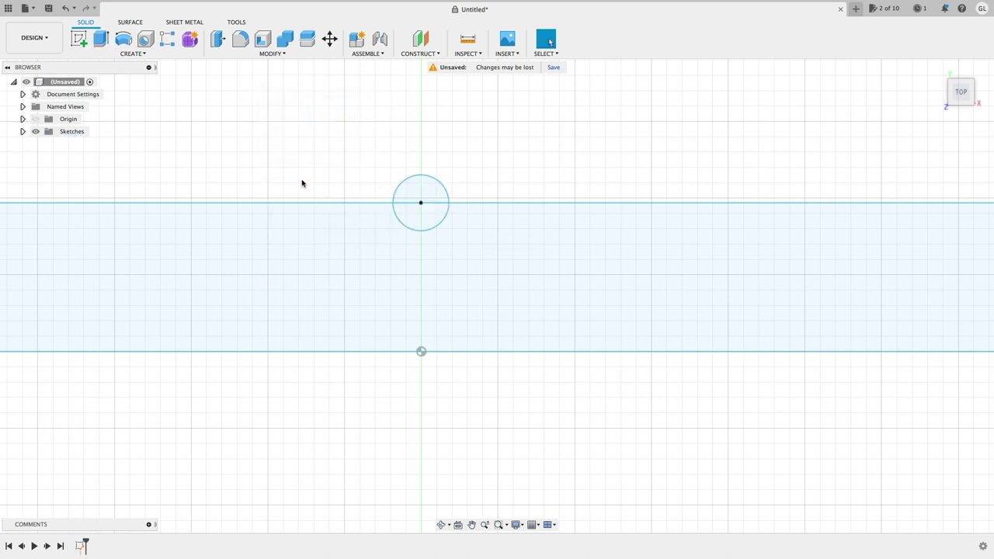
Extrude both halves of the small circle by -5 mm as a new body
{"action": "left_click", "coordinate": [96, 45]}
{"action": "left_click", "coordinate": [417, 193]}
{"action": "left_click", "coordinate": [422, 214]}
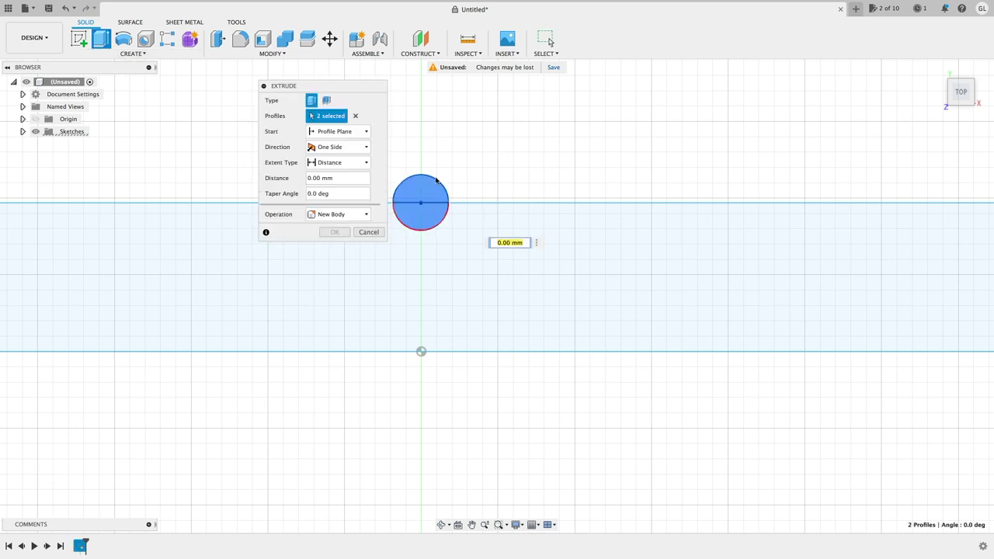
{"action": "left_click", "coordinate": [422, 195]}
{"action": "left_click", "coordinate": [423, 194]}
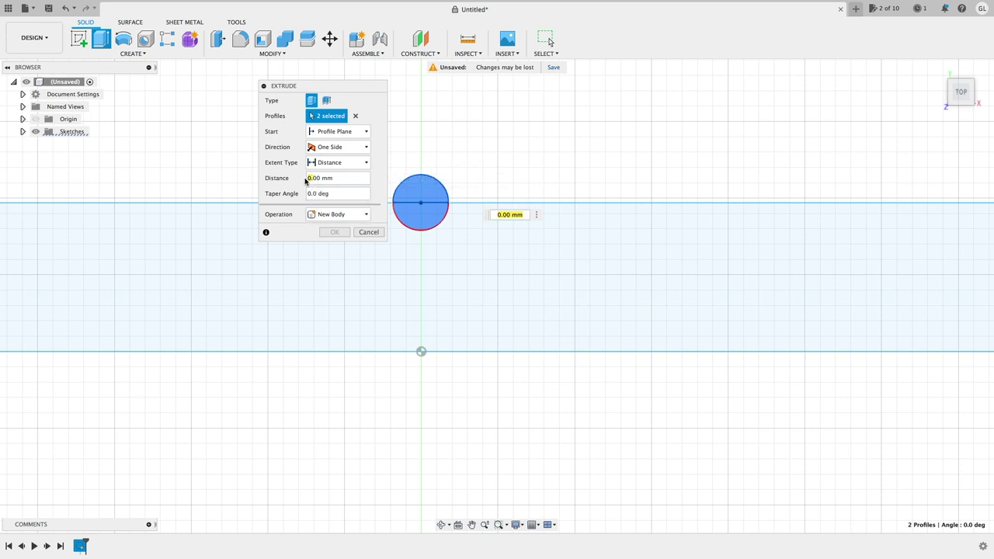
{"action": "key", "text": "Return"}
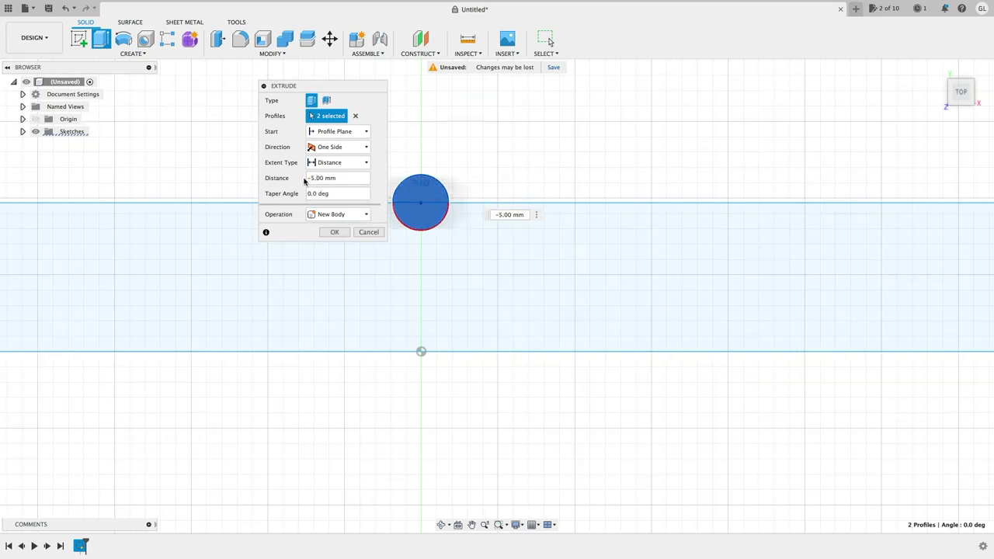
{"action": "left_click", "coordinate": [337, 231]}
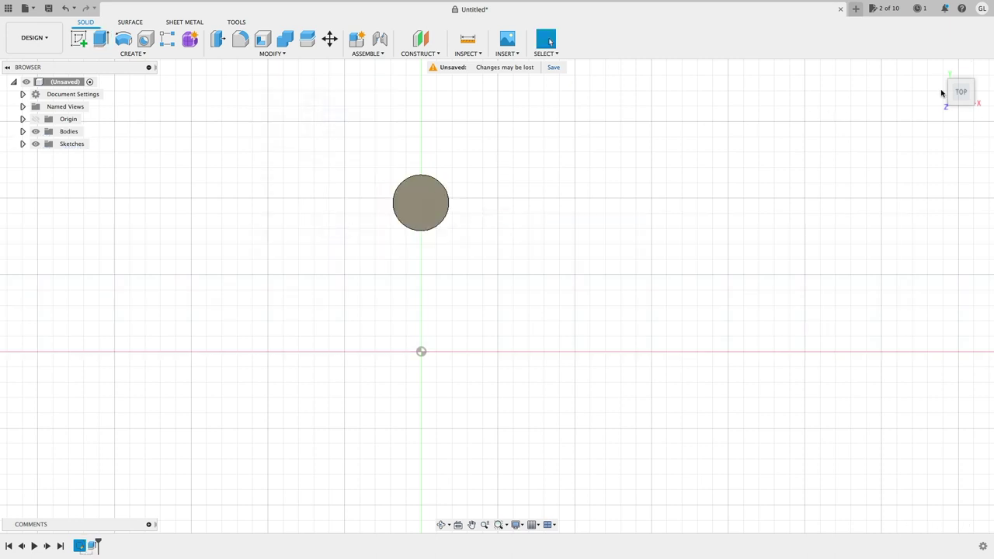
Set up a Pattern on Path of the extruded cylinder body, using the sketched closed outline as the path
{"action": "left_click_drag", "start_coordinate": [953, 90], "coordinate": [966, 101]}
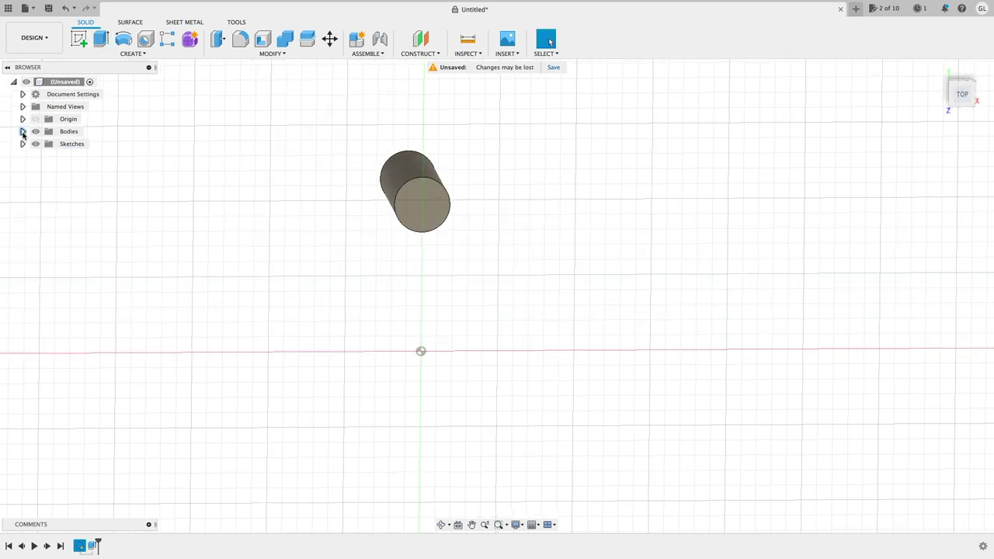
{"action": "left_click", "coordinate": [22, 132]}
{"action": "left_click", "coordinate": [22, 156]}
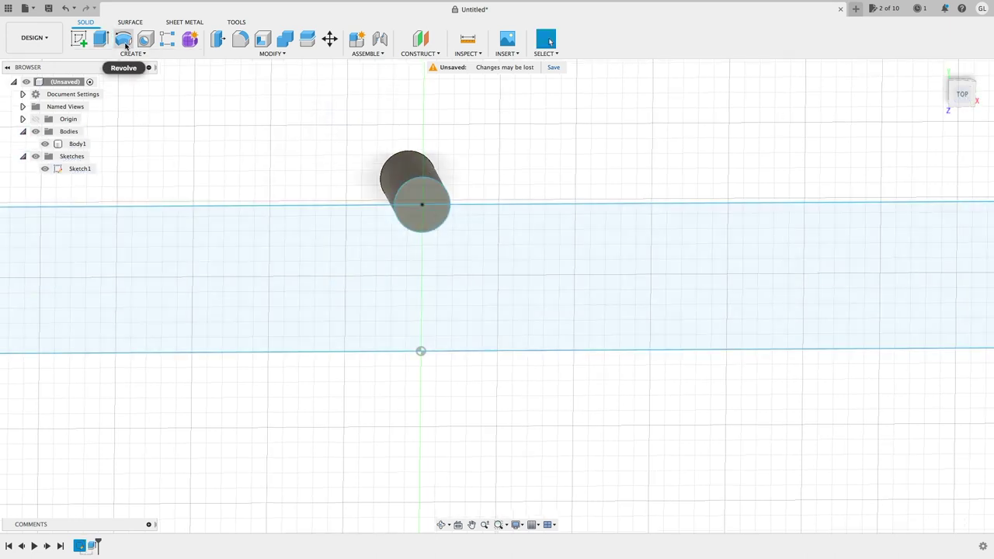
{"action": "left_click", "coordinate": [137, 54]}
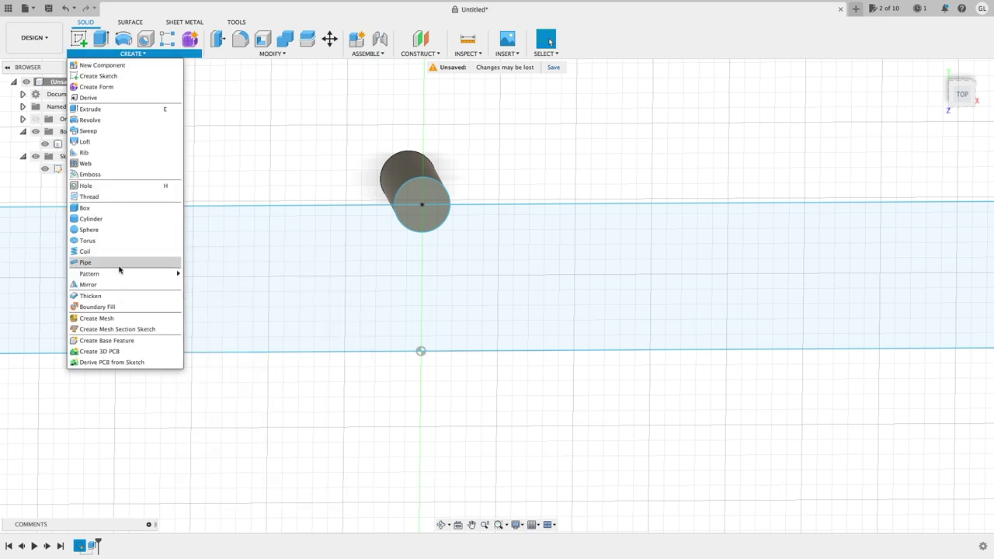
{"action": "mouse_move", "coordinate": [121, 275]}
{"action": "left_click", "coordinate": [257, 295]}
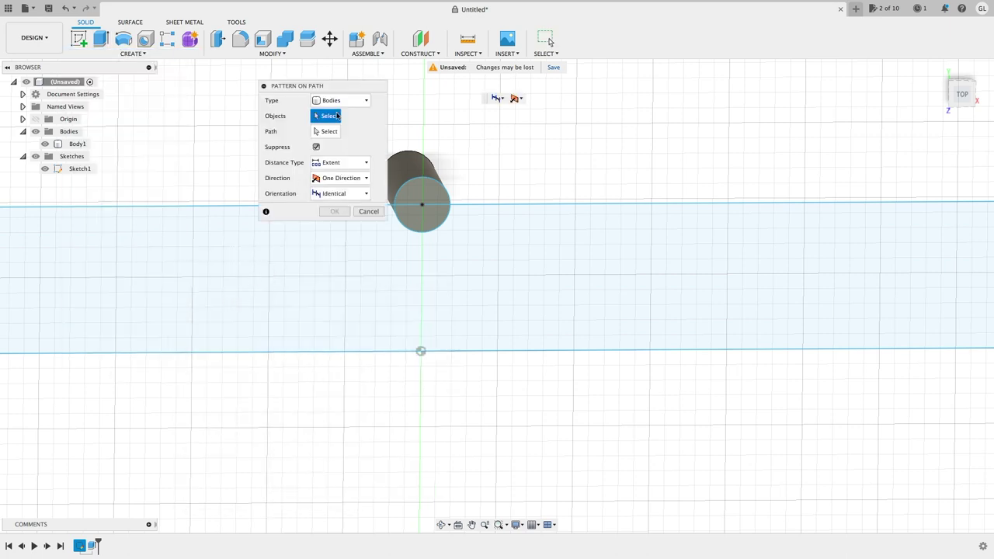
{"action": "left_click", "coordinate": [409, 168]}
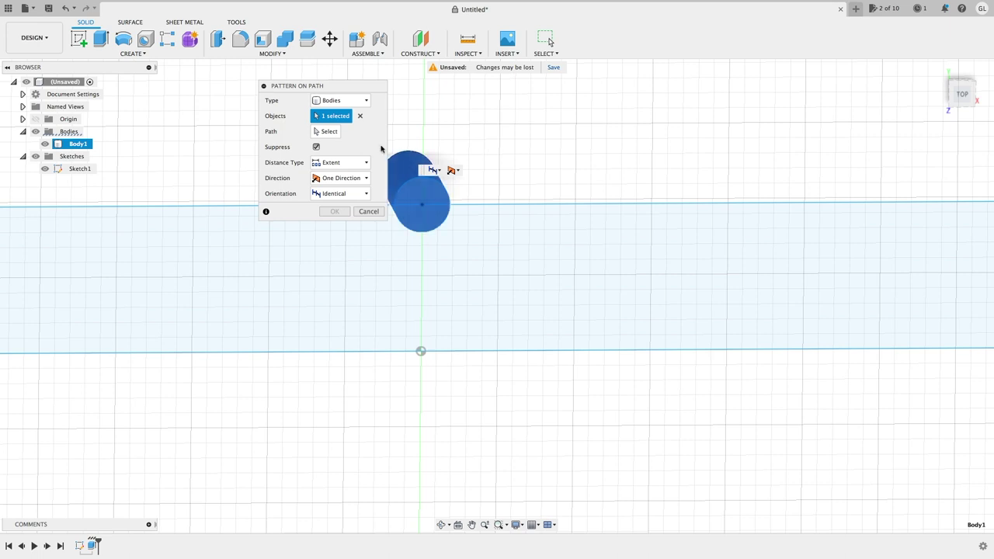
{"action": "left_click", "coordinate": [327, 133]}
{"action": "left_click", "coordinate": [220, 206]}
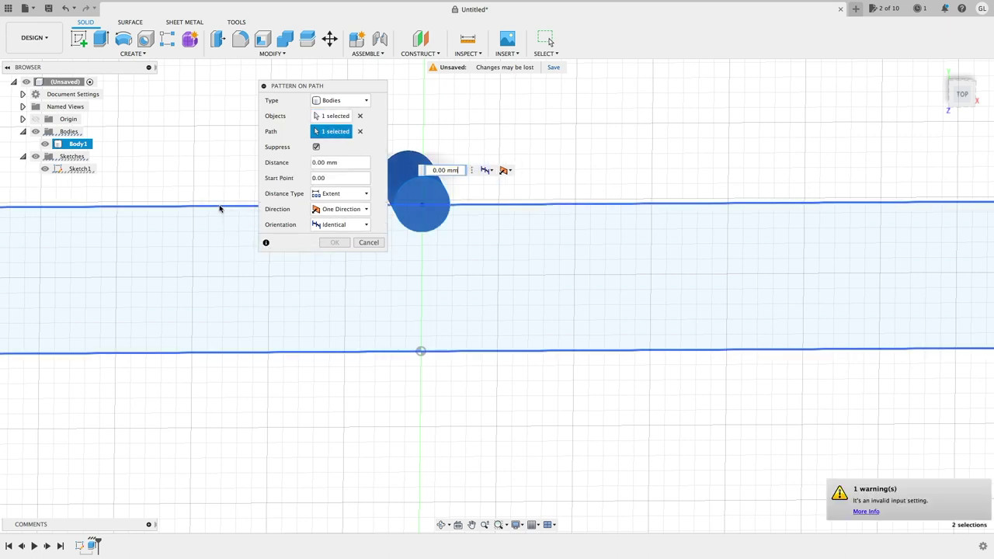
Set the path pattern to symmetric direction, path-direction orientation and a distance of 60 mm
{"action": "left_click", "coordinate": [338, 209]}
{"action": "left_click", "coordinate": [336, 233]}
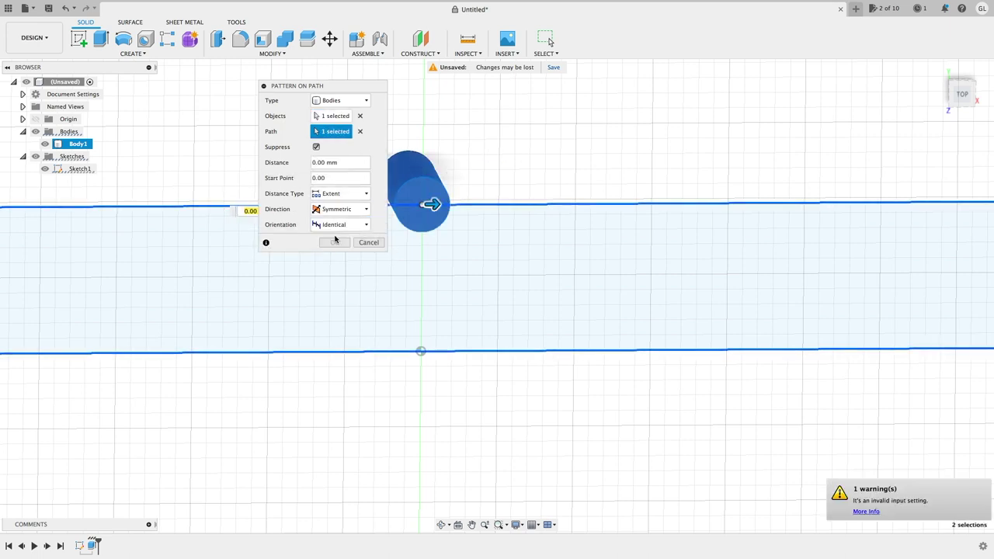
{"action": "left_click", "coordinate": [348, 226]}
{"action": "left_click", "coordinate": [325, 248]}
{"action": "scroll", "coordinate": [462, 253], "scroll_direction": "down", "scroll_amount": 6}
{"action": "left_click", "coordinate": [312, 163]}
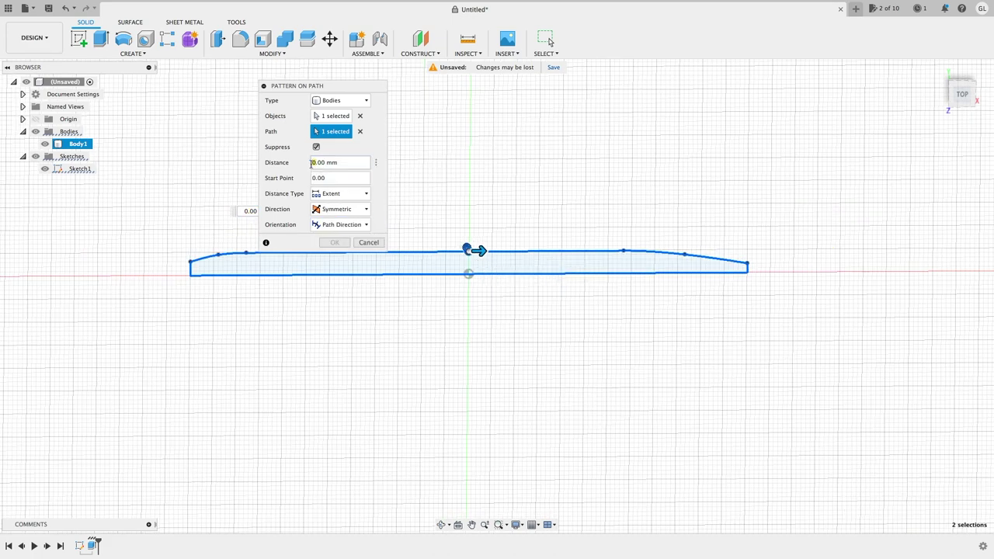
{"action": "type", "text": "6"}
{"action": "key", "text": "Return"}
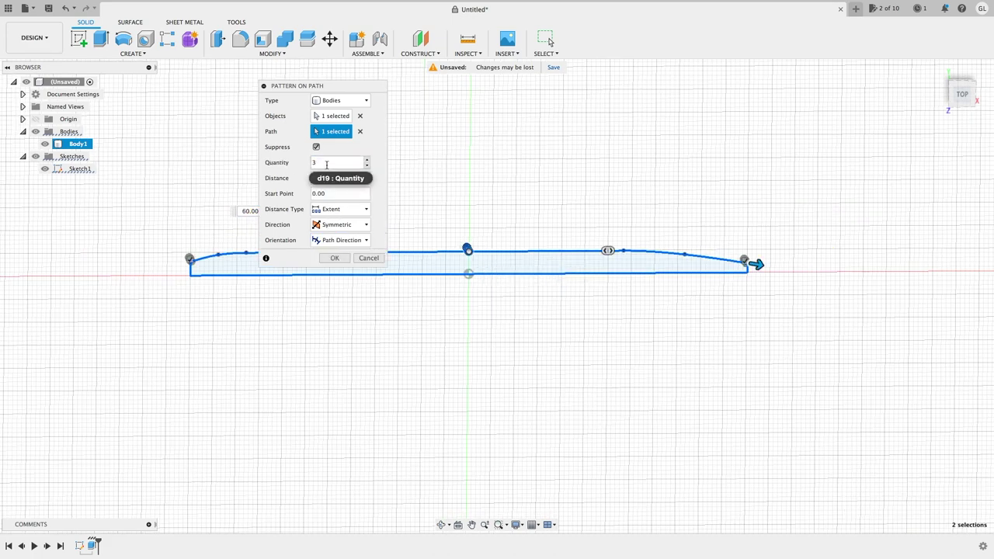
Set the pattern quantity to 60
{"action": "left_click", "coordinate": [326, 164]}
{"action": "type", "text": "60"}
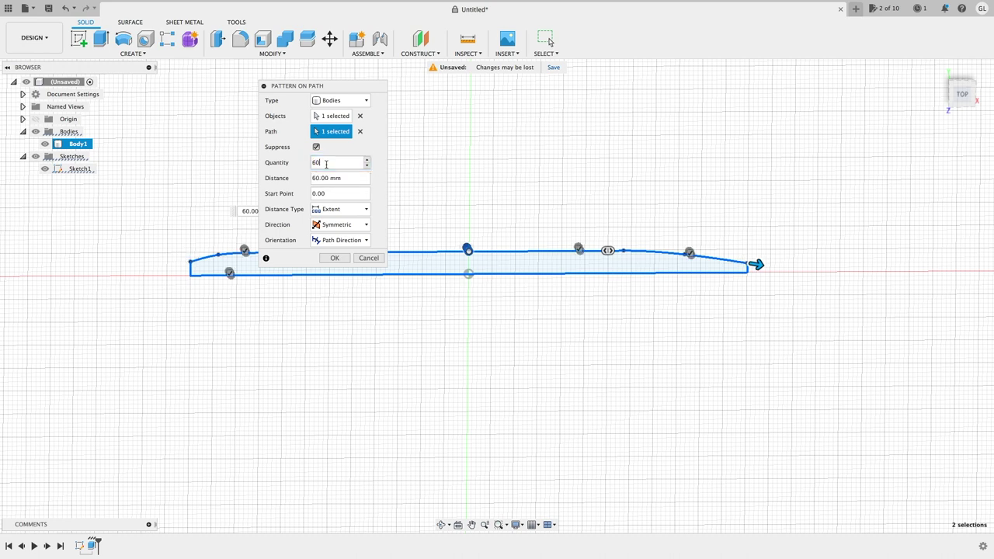
{"action": "scroll", "coordinate": [785, 219], "scroll_direction": "up", "scroll_amount": 4}
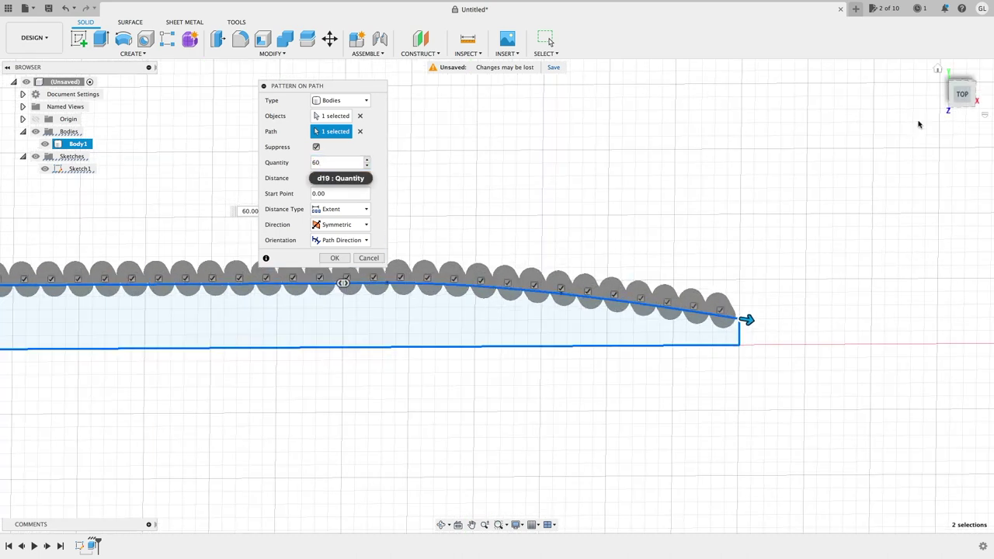
{"action": "left_click", "coordinate": [962, 94]}
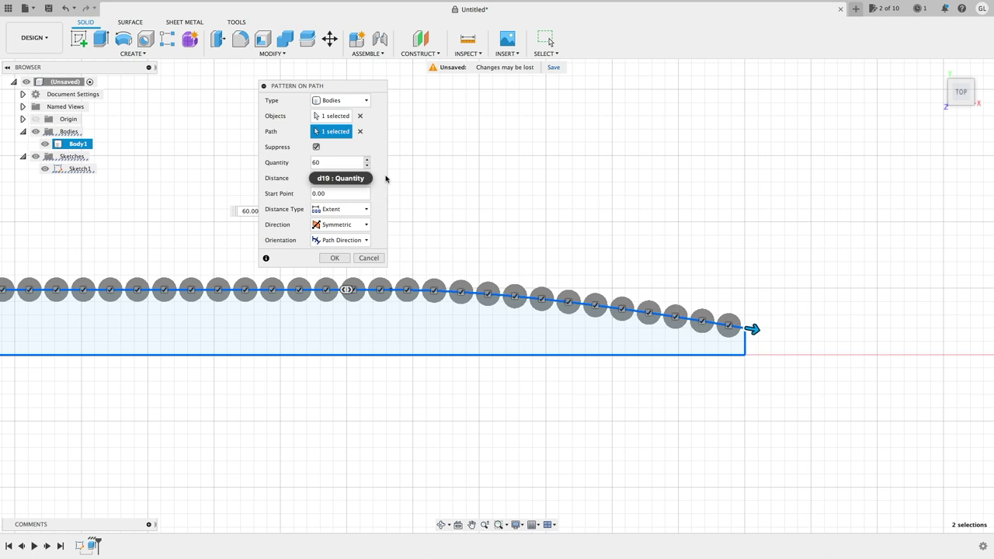
Raise the pattern quantity to 69, check the cylinders' overlap along the outline, and apply the pattern
{"action": "left_click", "coordinate": [368, 159]}
{"action": "left_click", "coordinate": [368, 160]}
{"action": "left_click", "coordinate": [367, 160]}
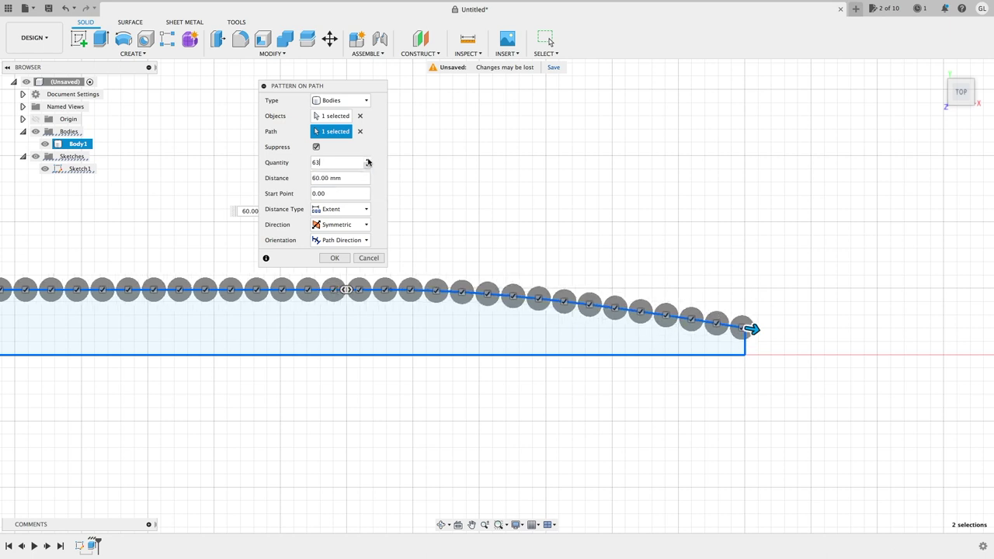
{"action": "left_click", "coordinate": [368, 160]}
{"action": "left_click", "coordinate": [368, 159]}
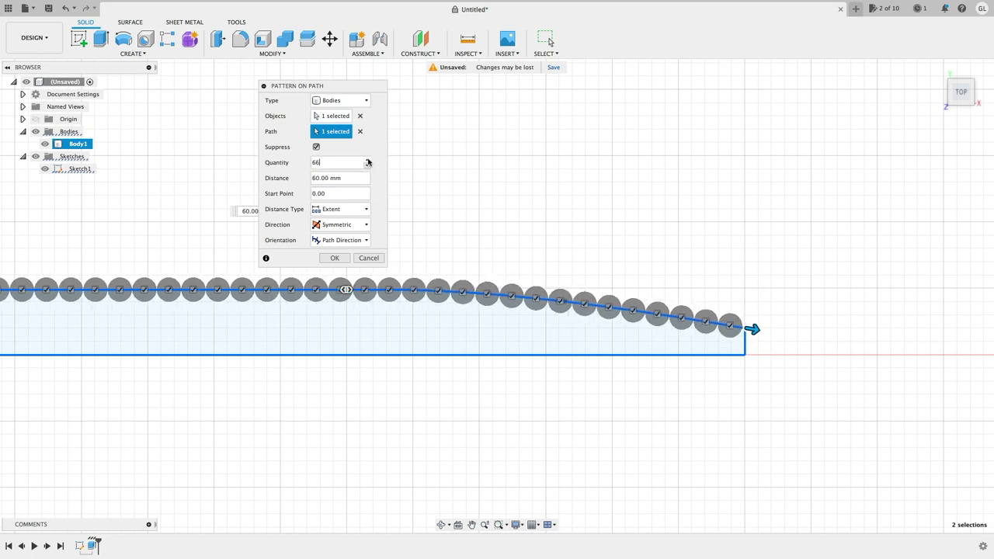
{"action": "left_click", "coordinate": [368, 159]}
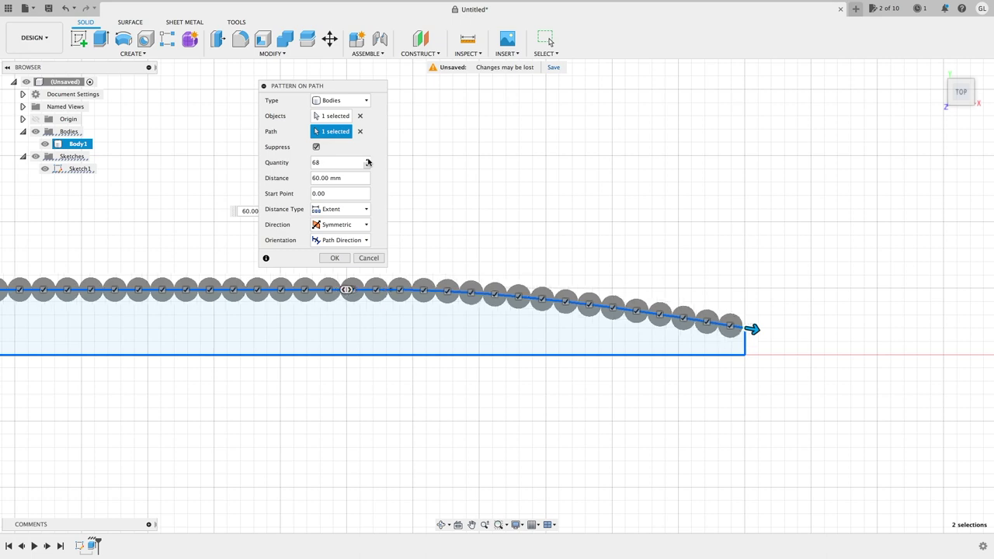
{"action": "left_click", "coordinate": [368, 159]}
{"action": "middle_click_drag", "start_coordinate": [618, 430], "coordinate": [993, 435]}
{"action": "middle_click_drag", "start_coordinate": [160, 435], "coordinate": [264, 434]}
{"action": "scroll", "coordinate": [104, 341], "scroll_direction": "up", "scroll_amount": 1}
{"action": "scroll", "coordinate": [105, 341], "scroll_direction": "up", "scroll_amount": 4}
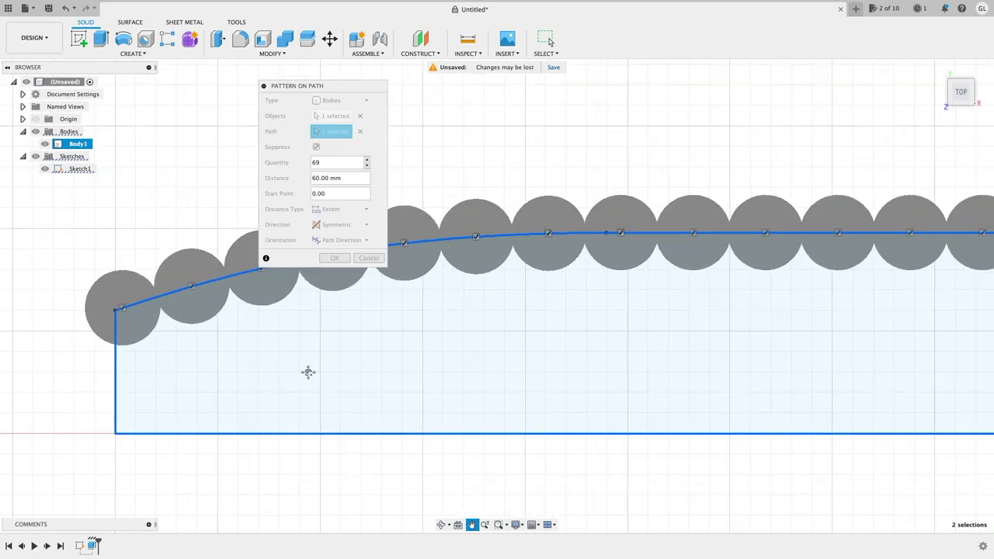
{"action": "scroll", "coordinate": [366, 388], "scroll_direction": "down", "scroll_amount": 4}
{"action": "middle_click_drag", "start_coordinate": [993, 473], "coordinate": [376, 430]}
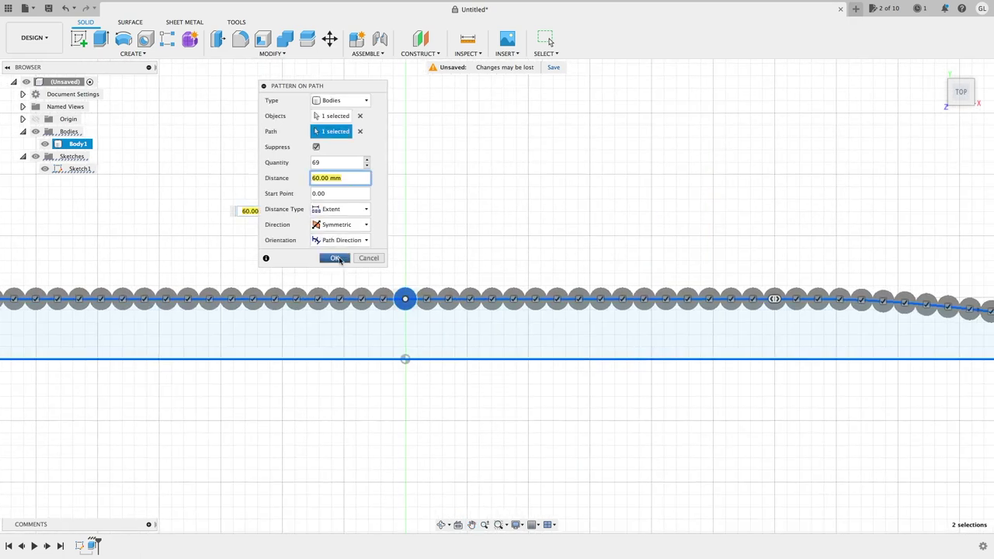
{"action": "left_click", "coordinate": [334, 258]}
Join all the patterned cylinders into one body, with the cylinder above the origin as the target
{"action": "left_click", "coordinate": [284, 38]}
{"action": "scroll", "coordinate": [388, 292], "scroll_direction": "down", "scroll_amount": 1}
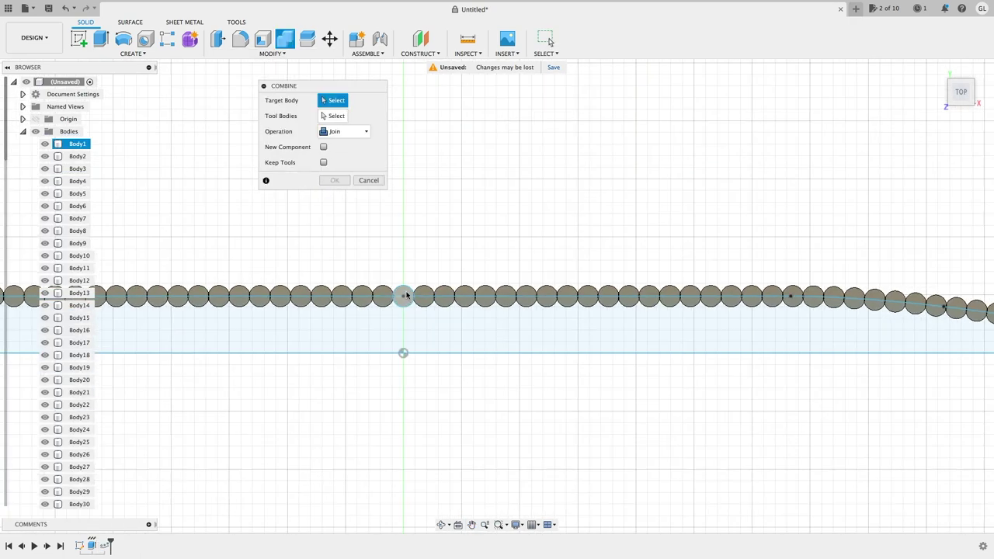
{"action": "left_click", "coordinate": [403, 295]}
{"action": "scroll", "coordinate": [401, 288], "scroll_direction": "down", "scroll_amount": 3}
{"action": "left_click_drag", "start_coordinate": [19, 246], "coordinate": [801, 330]}
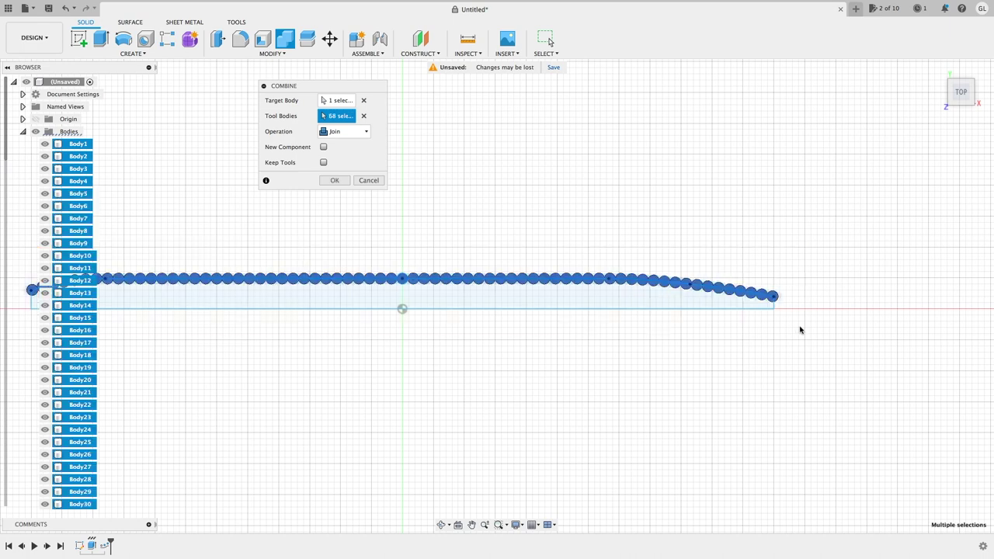
{"action": "left_click", "coordinate": [327, 180]}
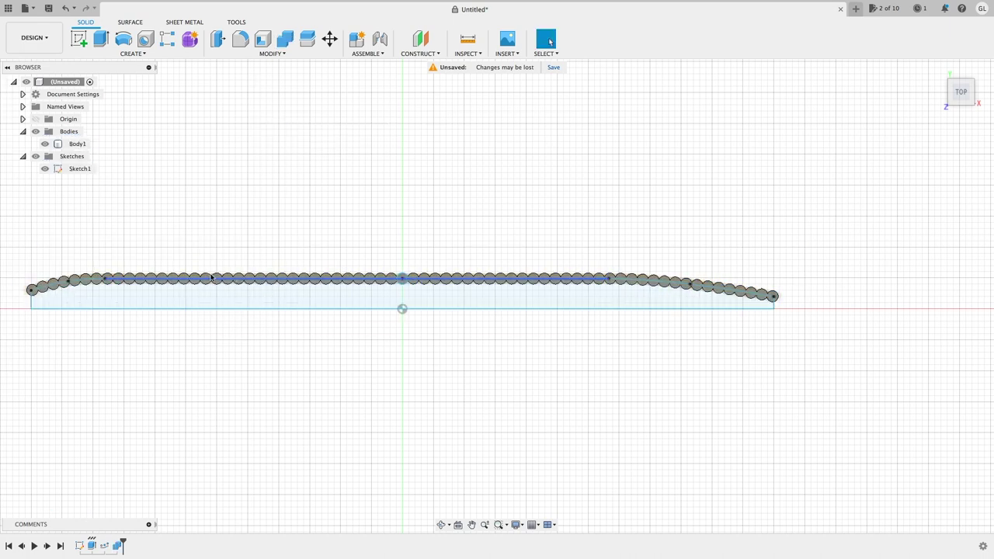
Revolve the outline profile and the joined cylinders' face 360 degrees about the base line as a new body
{"action": "left_click", "coordinate": [123, 39]}
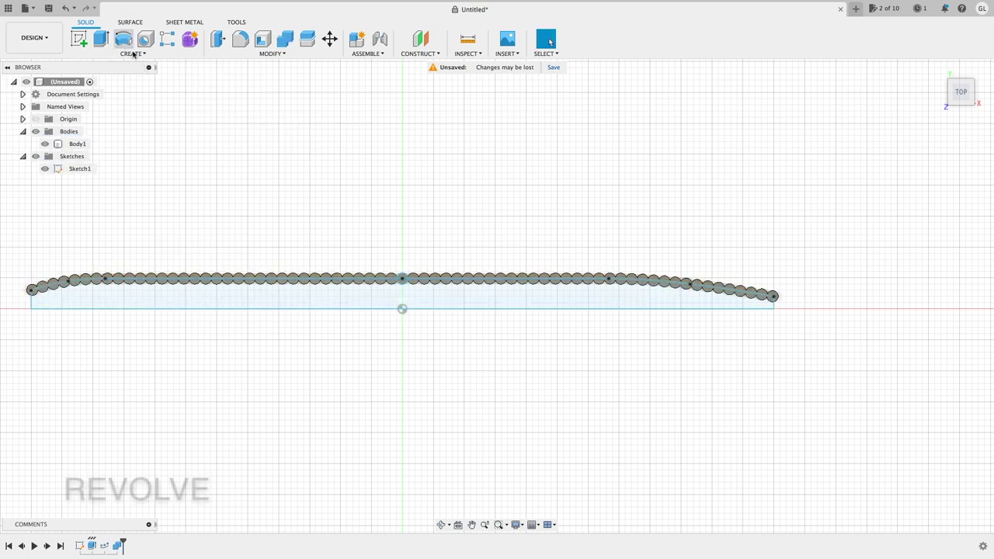
{"action": "left_click", "coordinate": [317, 278]}
{"action": "left_click", "coordinate": [313, 290]}
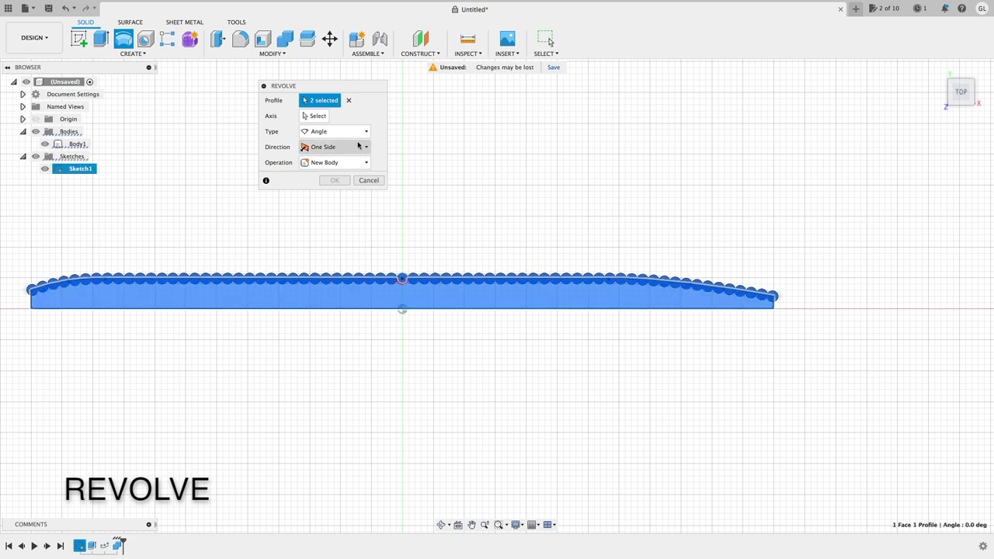
{"action": "left_click", "coordinate": [323, 119]}
{"action": "left_click", "coordinate": [313, 311]}
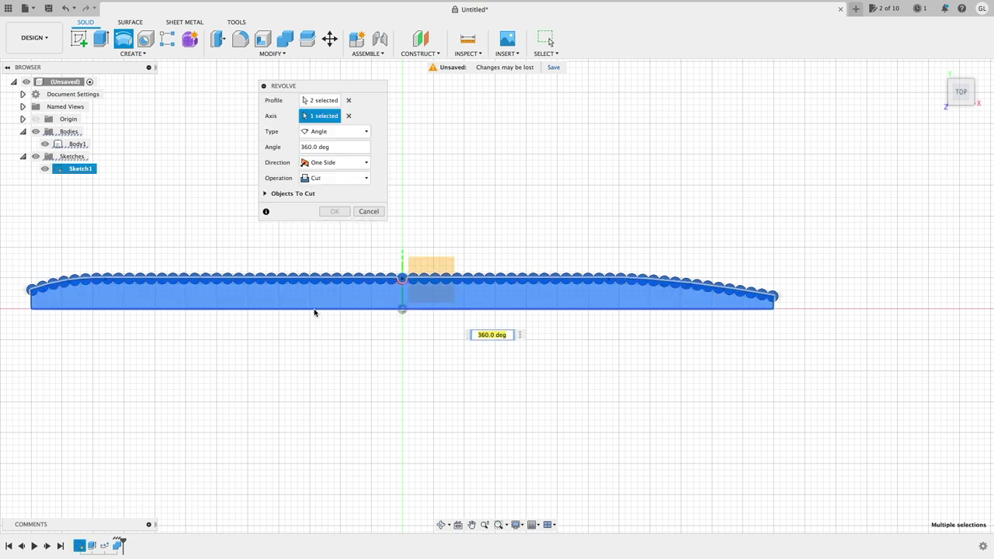
{"action": "left_click", "coordinate": [335, 178]}
{"action": "left_click", "coordinate": [326, 225]}
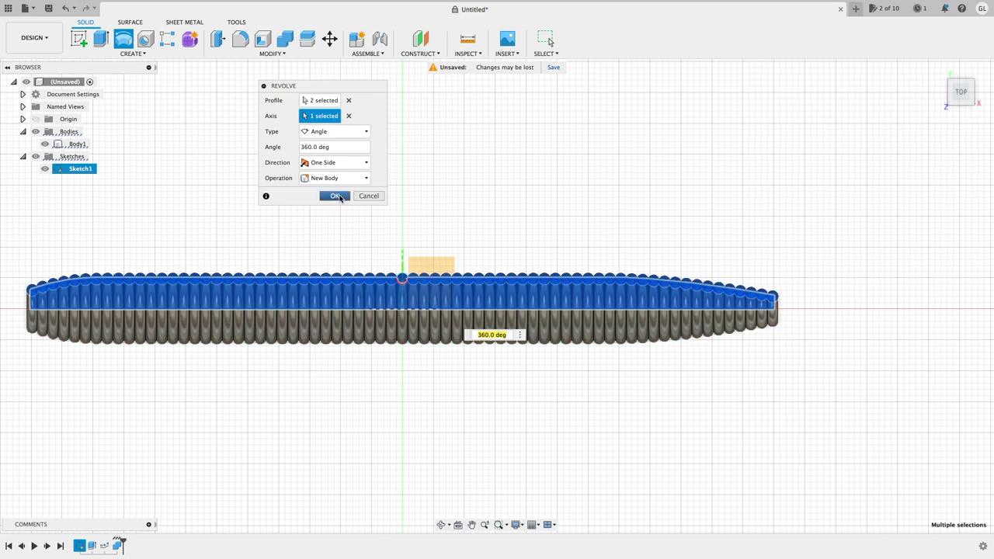
{"action": "left_click", "coordinate": [339, 196]}
Hide Body1, the joined row of cylinders, and inspect the revolved ribbed body
{"action": "left_click_drag", "start_coordinate": [966, 98], "coordinate": [986, 109]}
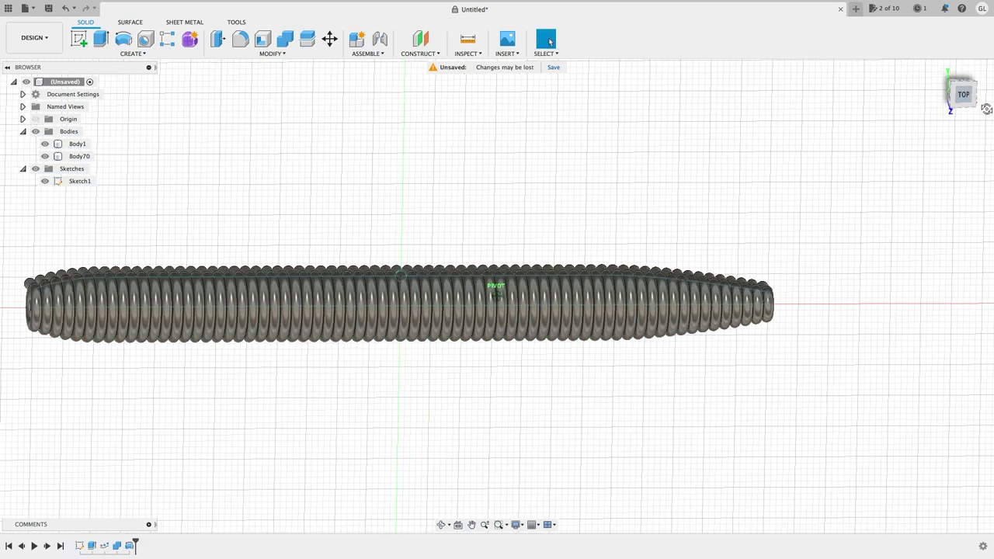
{"action": "left_click", "coordinate": [45, 144]}
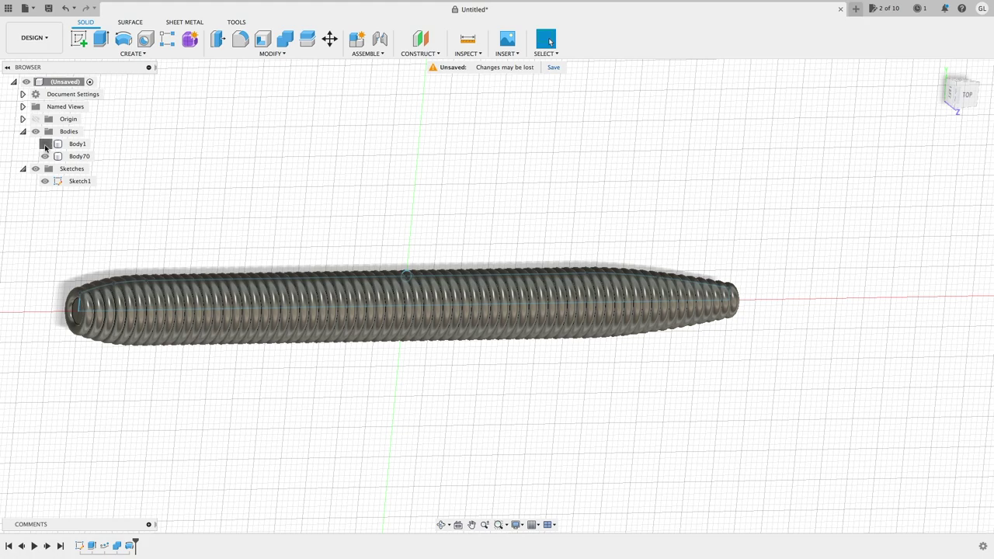
{"action": "left_click", "coordinate": [963, 96]}
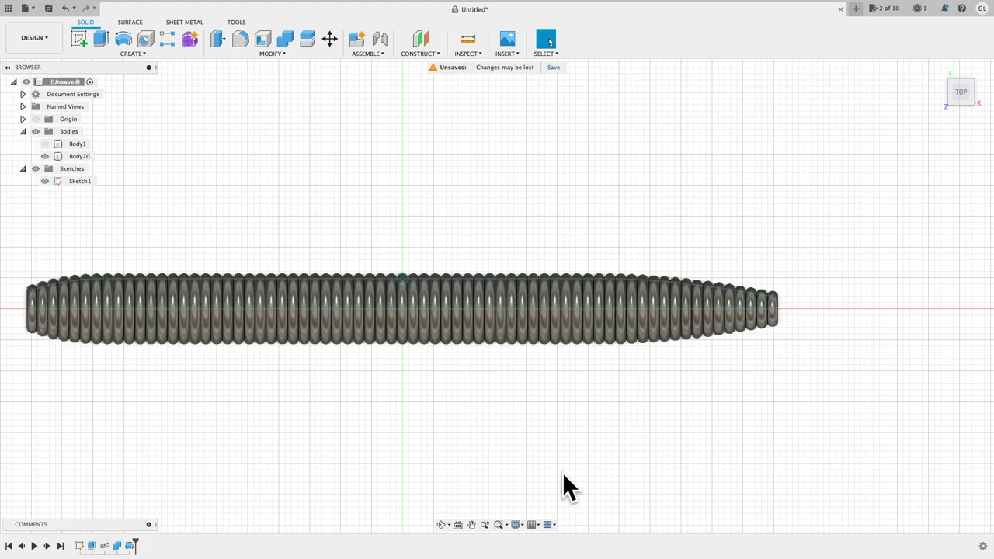
{"action": "middle_click_drag", "start_coordinate": [342, 415], "coordinate": [437, 419]}
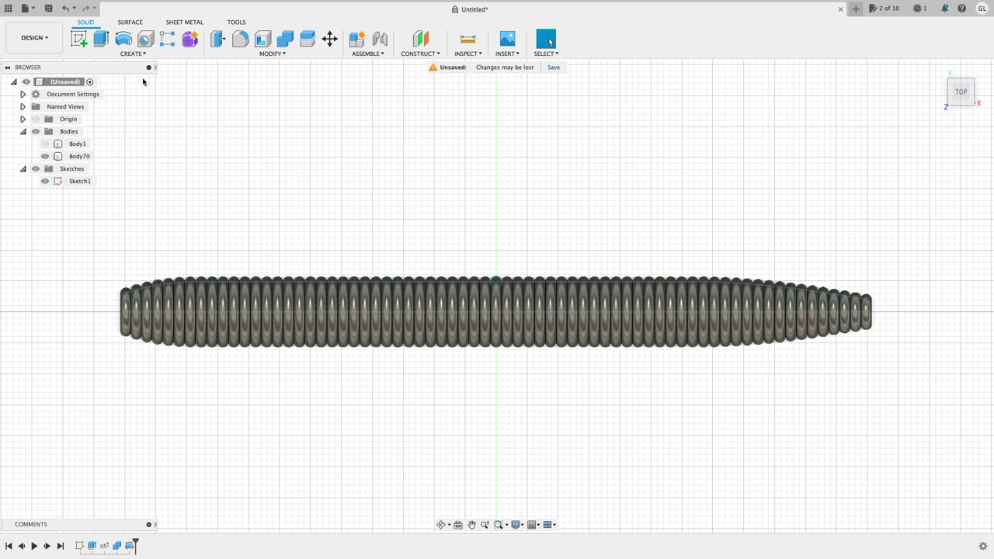
Start a new sketch on the outline's plane, hide the revolved Body70 and show the joined cylinders, Body1
{"action": "left_click", "coordinate": [79, 38]}
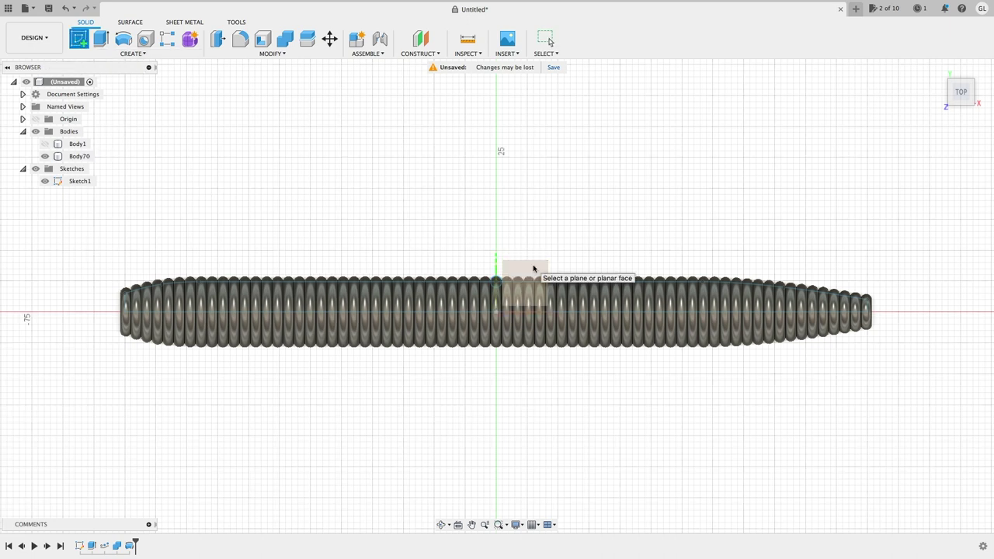
{"action": "left_click", "coordinate": [533, 266]}
{"action": "left_click", "coordinate": [45, 155]}
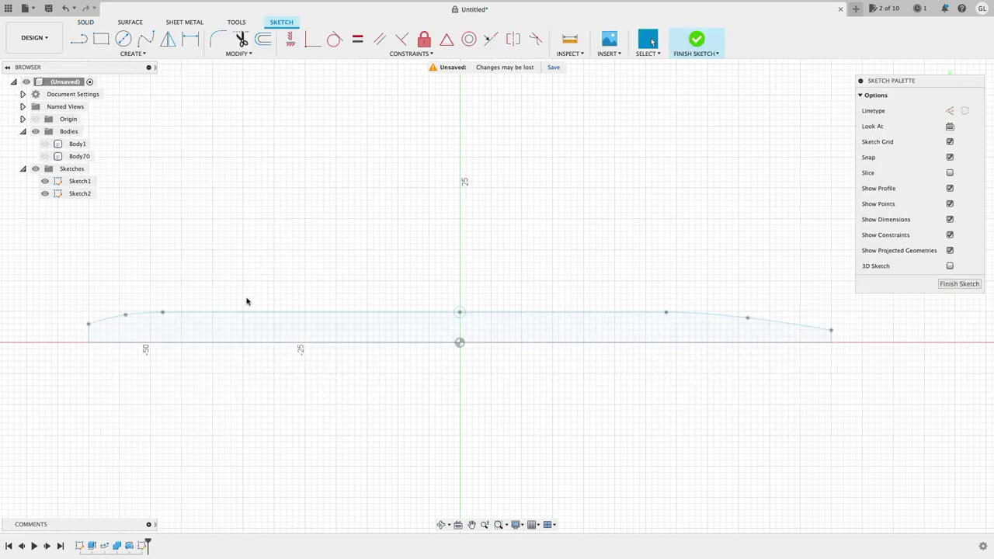
{"action": "left_click", "coordinate": [44, 155]}
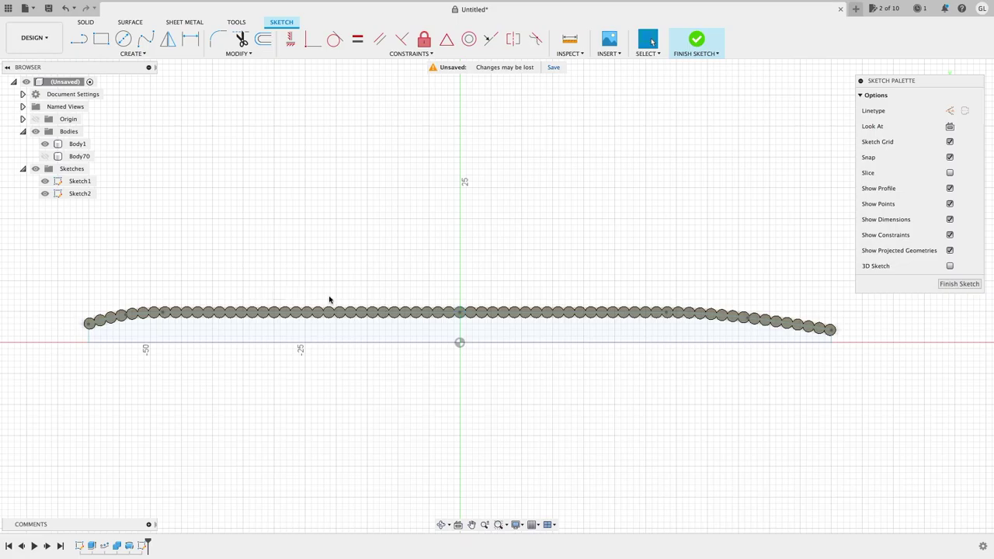
Draw a horizontal line just above the joined cylinders, in the section on the negative X side of the origin
{"action": "left_click", "coordinate": [243, 300]}
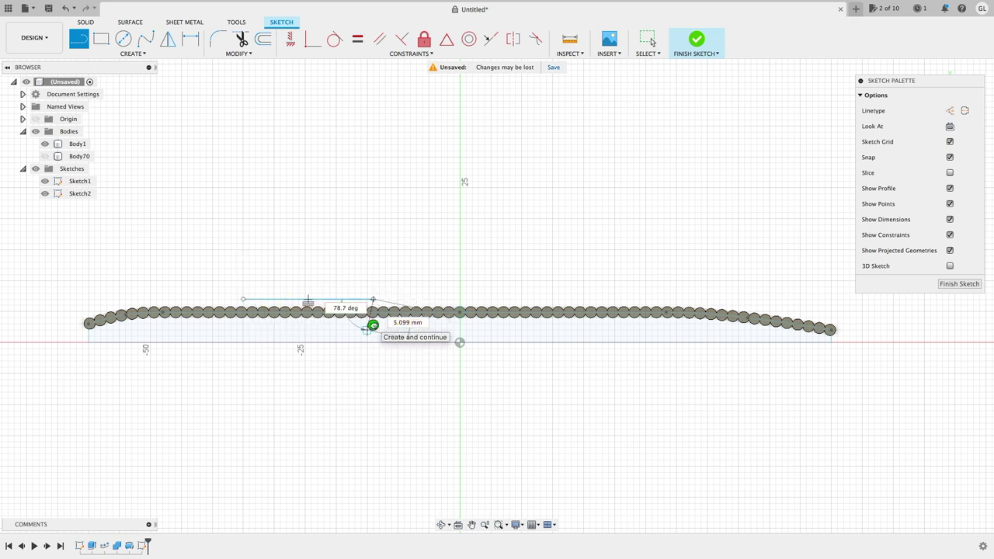
{"action": "left_click", "coordinate": [373, 325]}
{"action": "scroll", "coordinate": [235, 304], "scroll_direction": "up", "scroll_amount": 4}
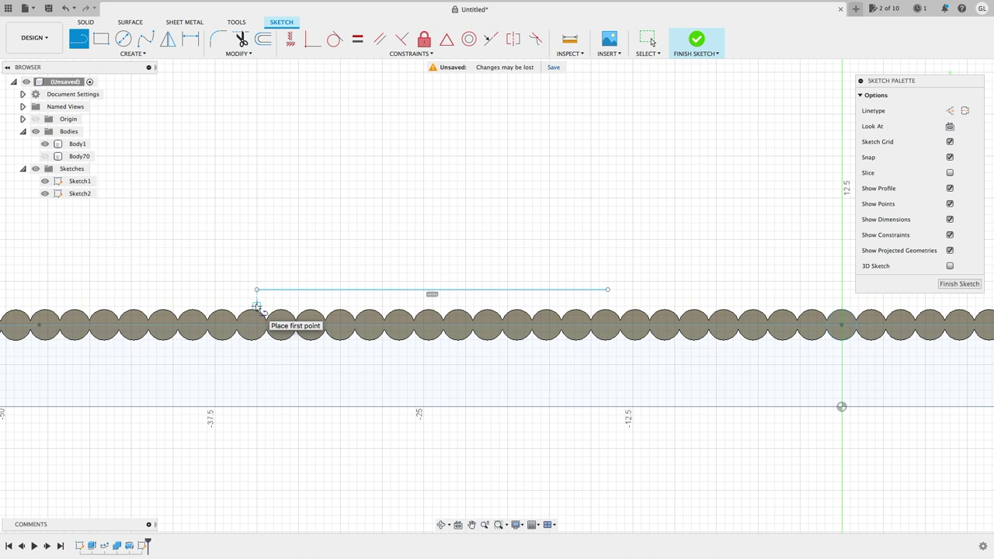
Remove the line's horizontal constraint and make the line tangent to the cylinders beneath its two ends
{"action": "left_click", "coordinate": [335, 39]}
{"action": "left_click", "coordinate": [284, 289]}
{"action": "left_click", "coordinate": [286, 315]}
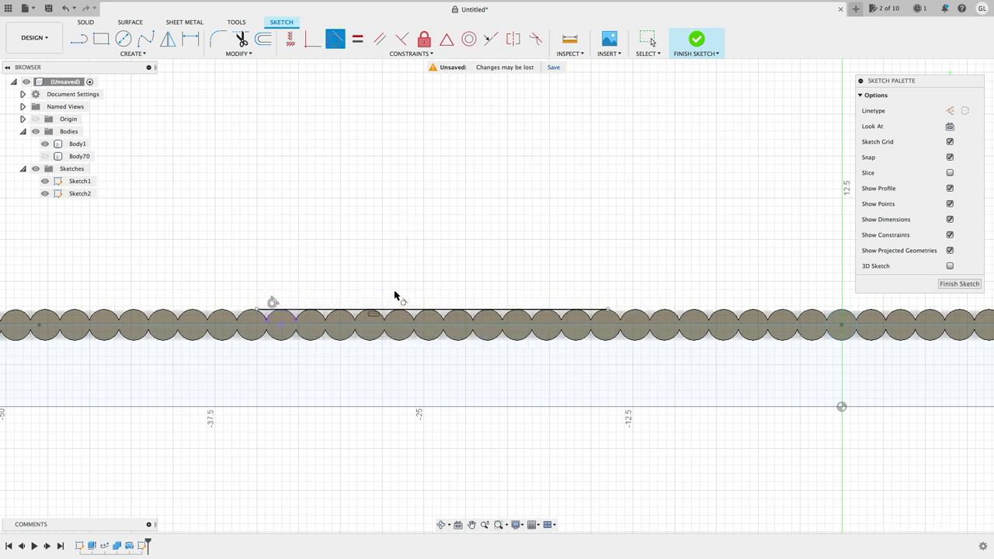
{"action": "key", "text": "Escape"}
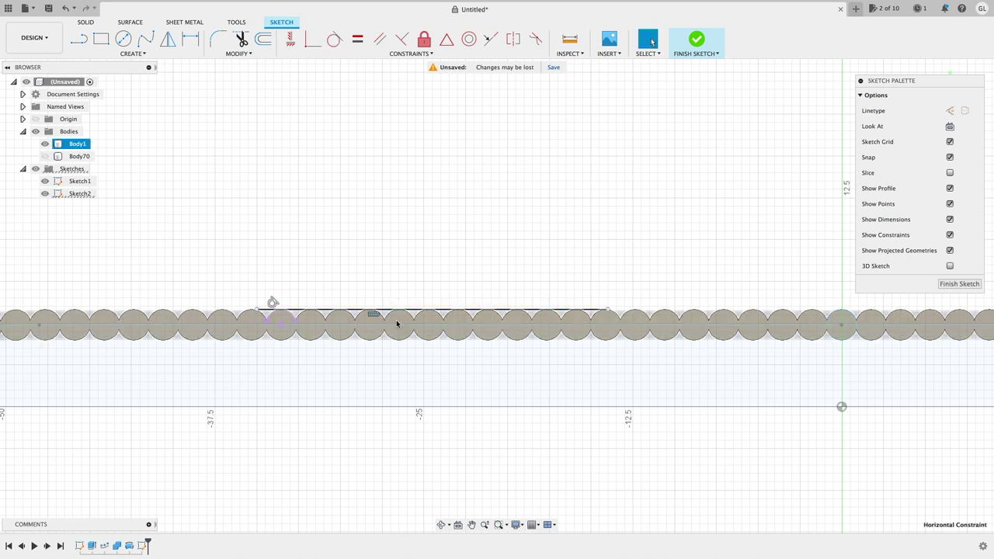
{"action": "key", "text": "Delete"}
{"action": "left_click", "coordinate": [334, 39]}
{"action": "left_click", "coordinate": [597, 310]}
{"action": "left_click", "coordinate": [595, 317]}
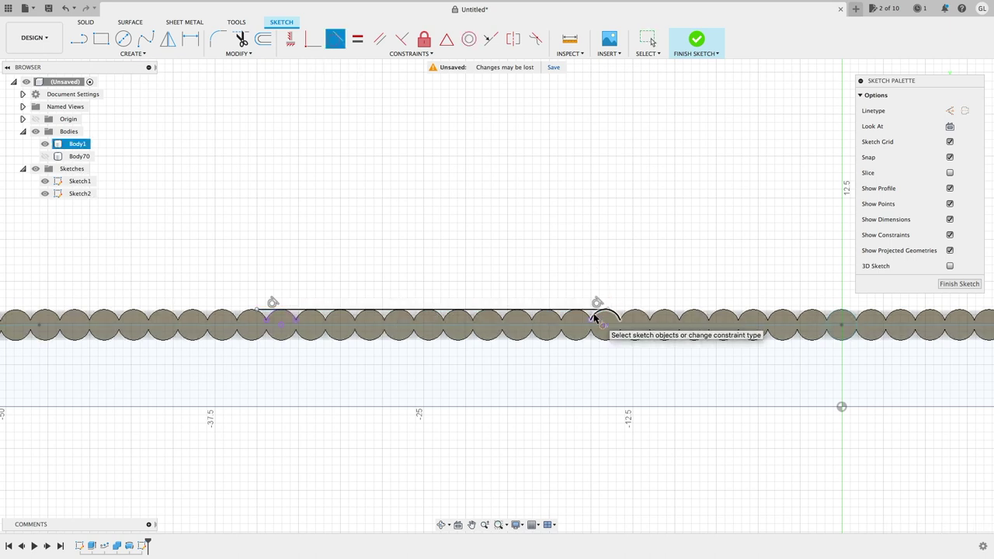
{"action": "scroll", "coordinate": [280, 316], "scroll_direction": "up", "scroll_amount": 3}
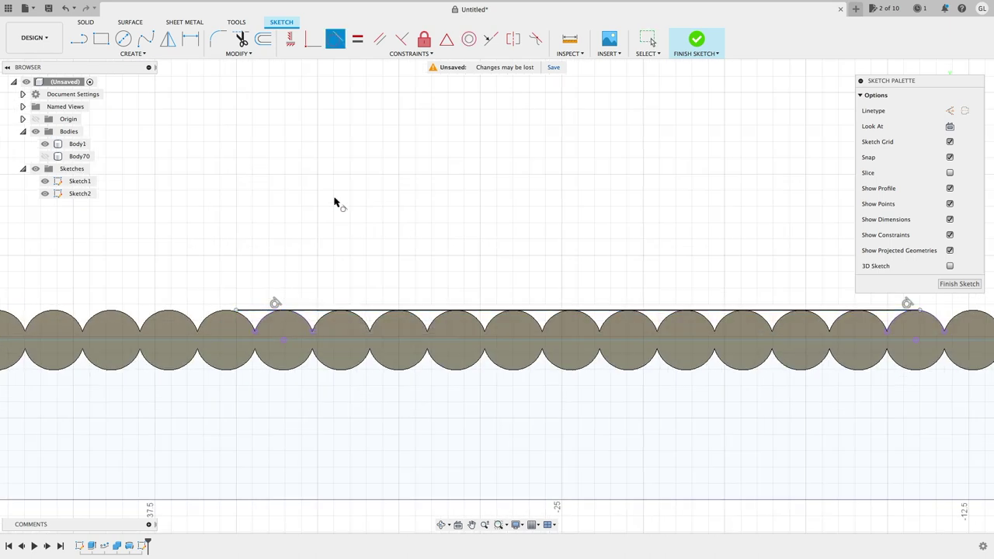
Break the line at its tangent points on the two end cylinders
{"action": "left_click", "coordinate": [239, 54]}
{"action": "left_click", "coordinate": [243, 108]}
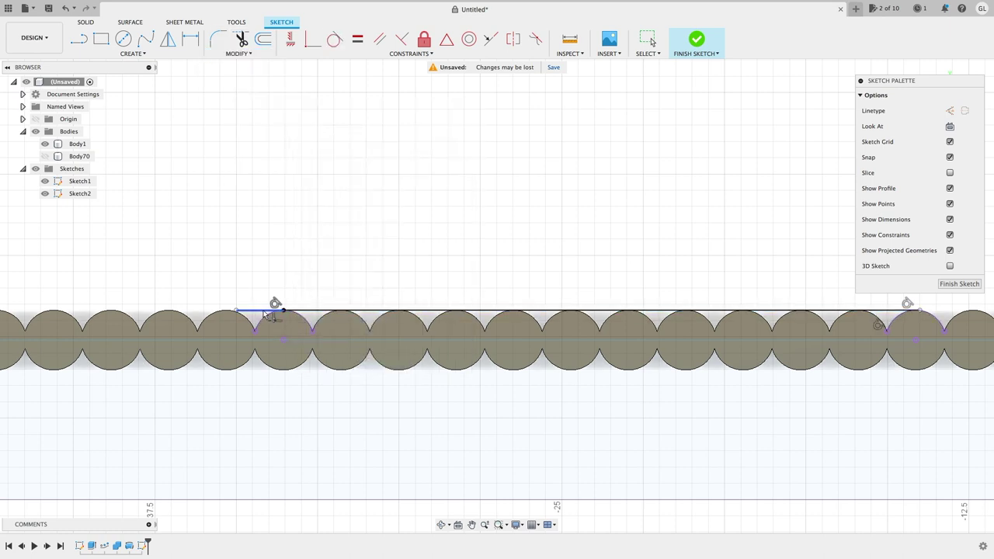
{"action": "left_click", "coordinate": [903, 313]}
Trim the short overhanging pieces at both ends so the line spans only between the two tangent points
{"action": "left_click", "coordinate": [241, 39]}
{"action": "scroll", "coordinate": [267, 308], "scroll_direction": "up", "scroll_amount": 3}
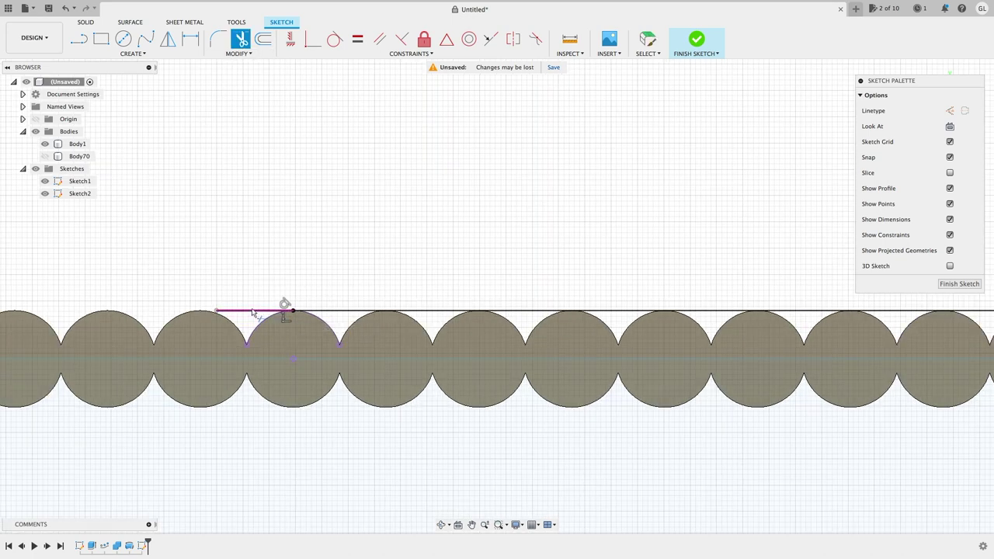
{"action": "left_click", "coordinate": [263, 311]}
{"action": "left_click", "coordinate": [472, 525]}
{"action": "scroll", "coordinate": [841, 313], "scroll_direction": "up", "scroll_amount": 5}
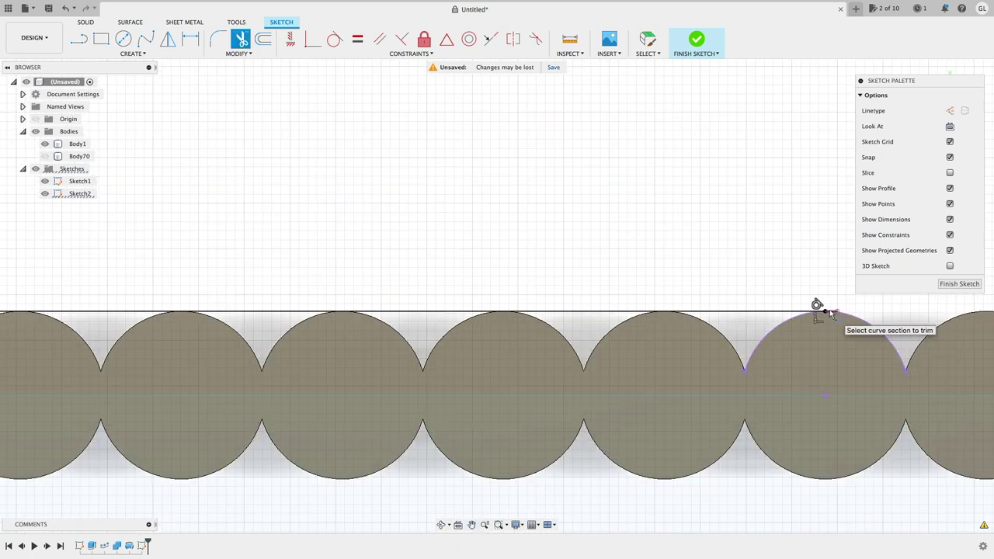
{"action": "left_click", "coordinate": [833, 313]}
{"action": "scroll", "coordinate": [440, 178], "scroll_direction": "down", "scroll_amount": 5}
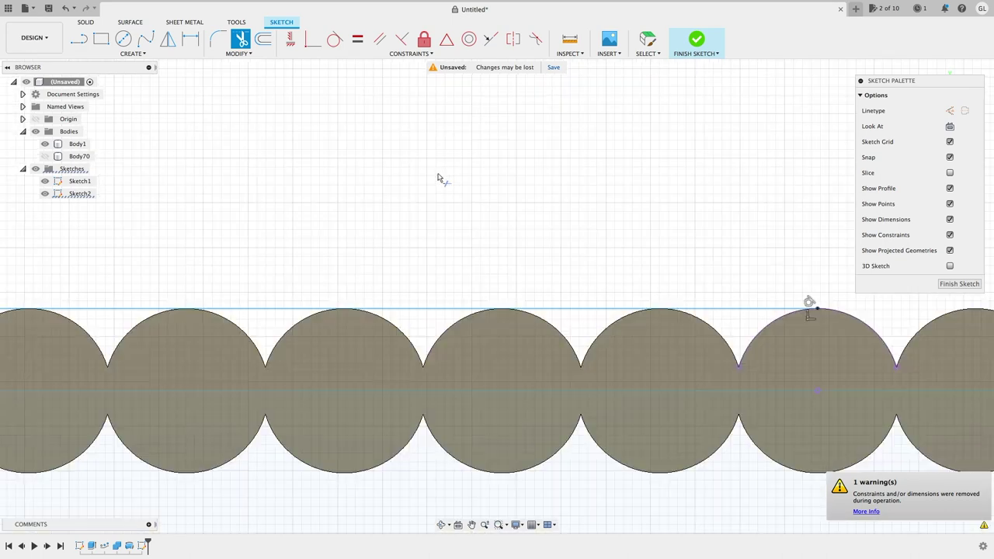
{"action": "left_click", "coordinate": [458, 526]}
{"action": "left_click_drag", "start_coordinate": [368, 355], "coordinate": [502, 390]}
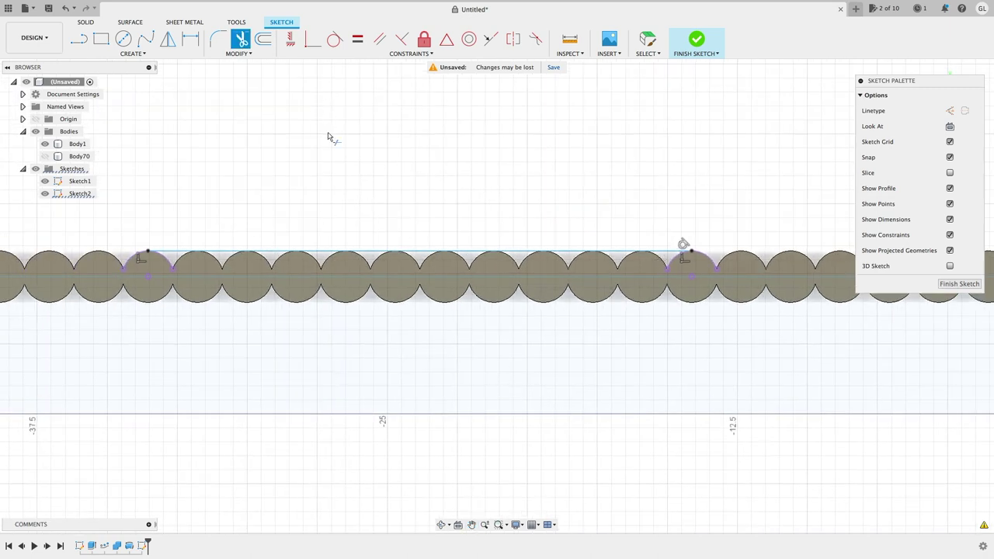
Close the profile with a vertical line, a bottom line about 19.5 mm long below the cylinders, and a line up to the other tangent point, and finish the sketch
{"action": "left_click", "coordinate": [335, 39]}
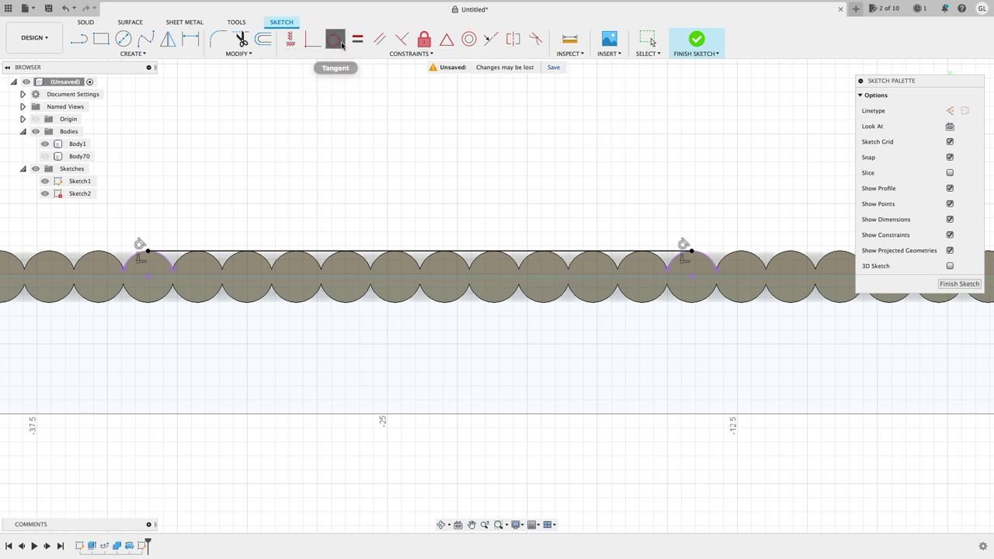
{"action": "key", "text": "l"}
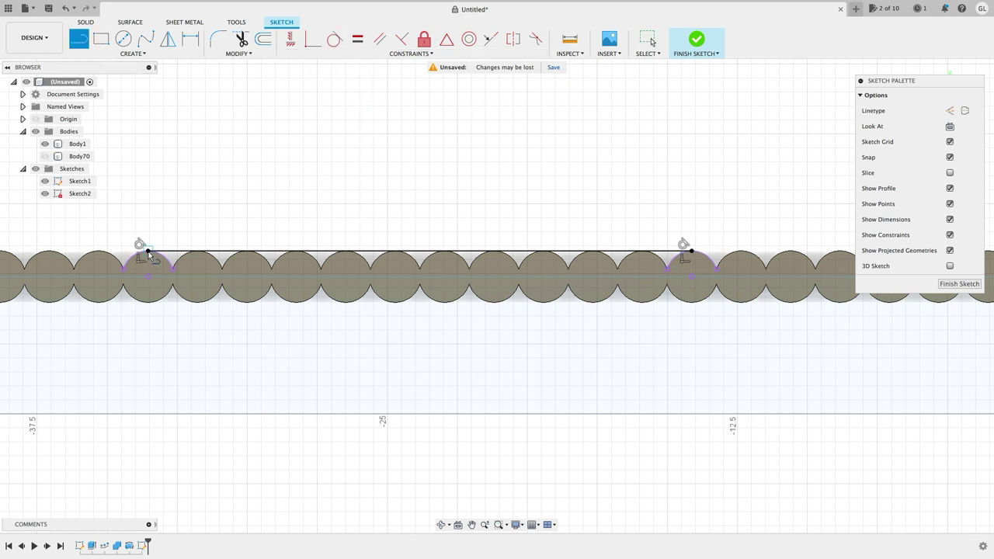
{"action": "left_click", "coordinate": [148, 250]}
{"action": "left_click", "coordinate": [147, 321]}
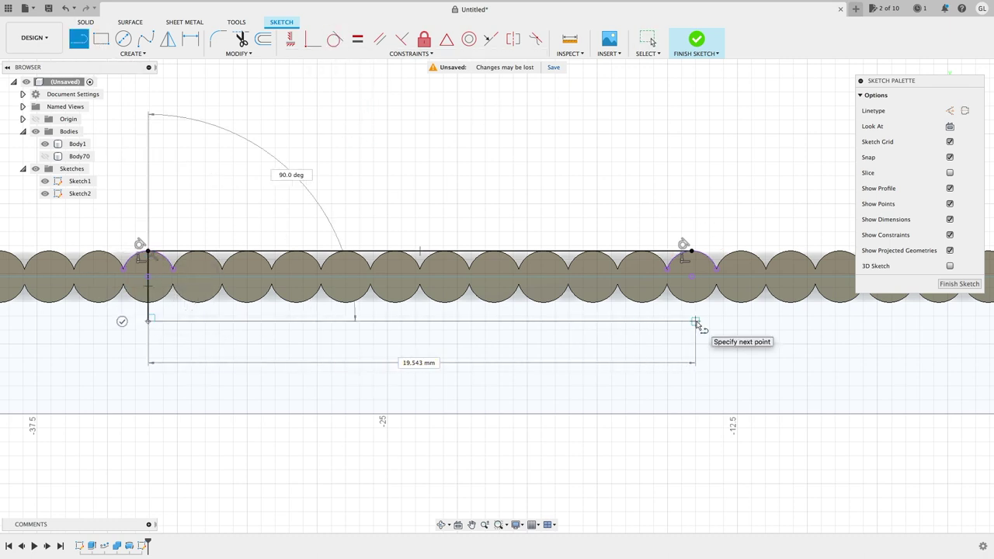
{"action": "left_click", "coordinate": [695, 320]}
{"action": "left_click", "coordinate": [692, 253]}
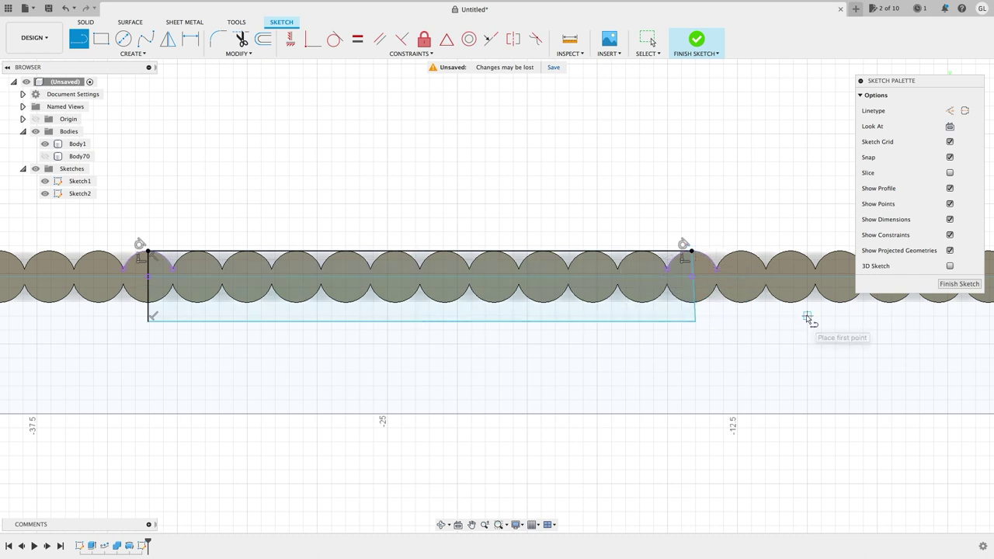
{"action": "left_click", "coordinate": [960, 284]}
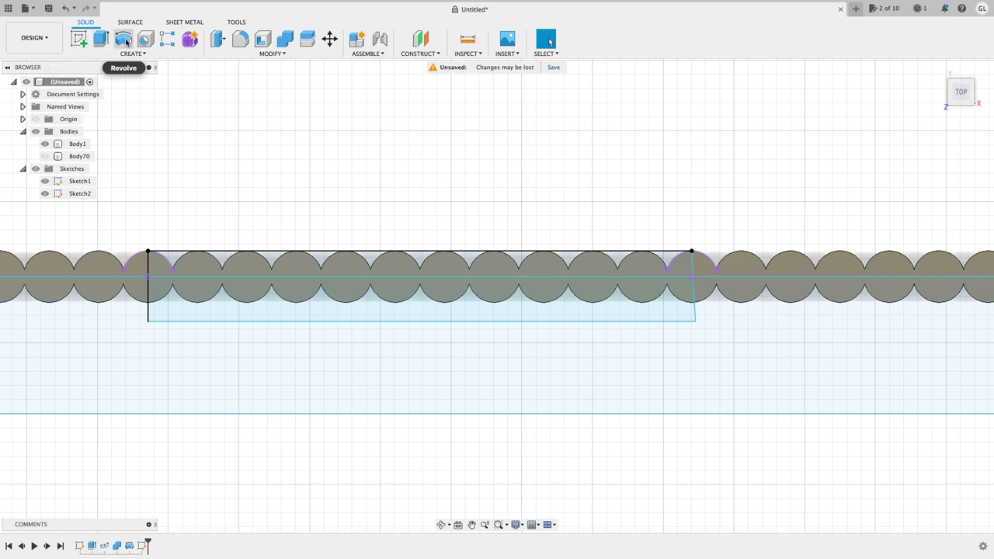
Hide Body1, show Body70 and revolve the new closed profile 360 degrees about the base line, joining it to Body70
{"action": "left_click", "coordinate": [123, 39]}
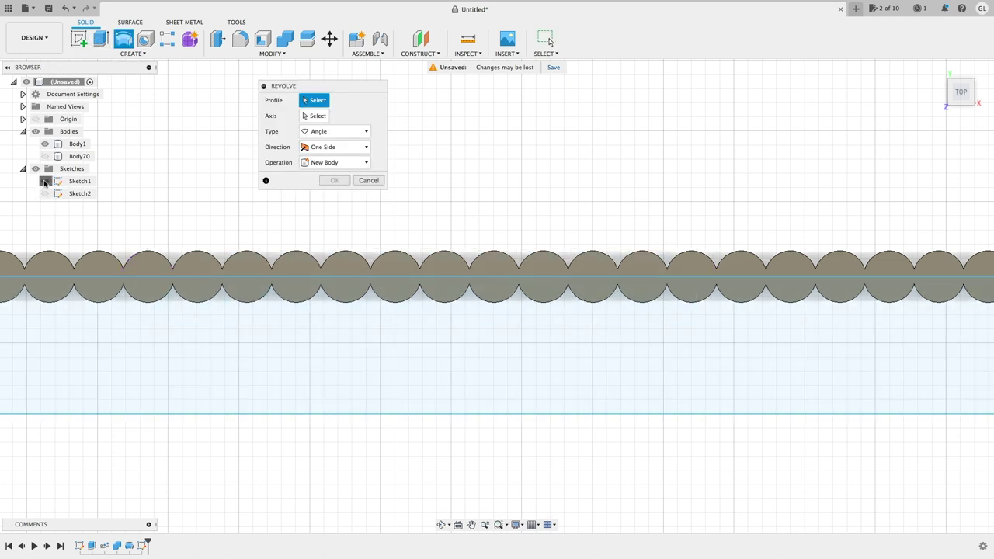
{"action": "left_click", "coordinate": [44, 181]}
{"action": "left_click", "coordinate": [45, 146]}
{"action": "left_click", "coordinate": [224, 290]}
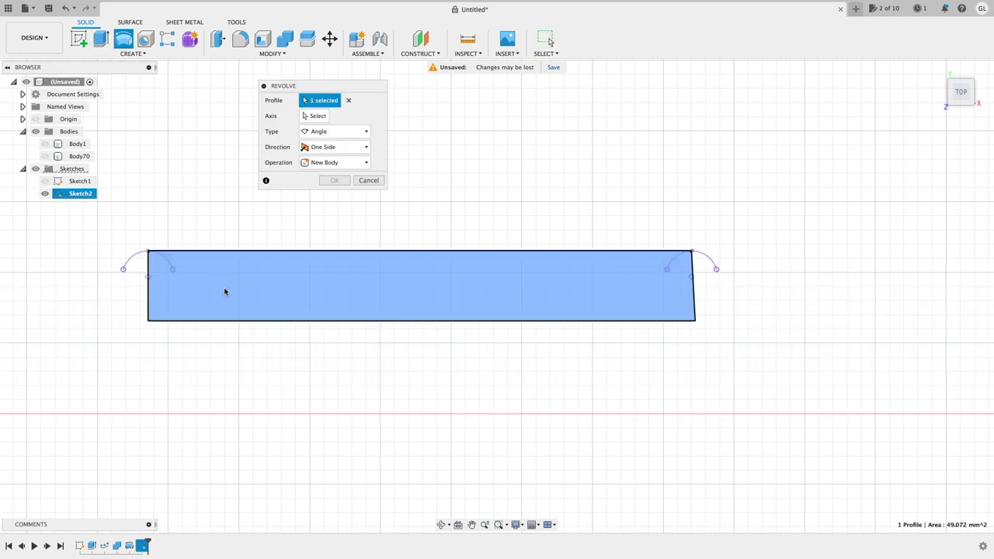
{"action": "left_click", "coordinate": [305, 414]}
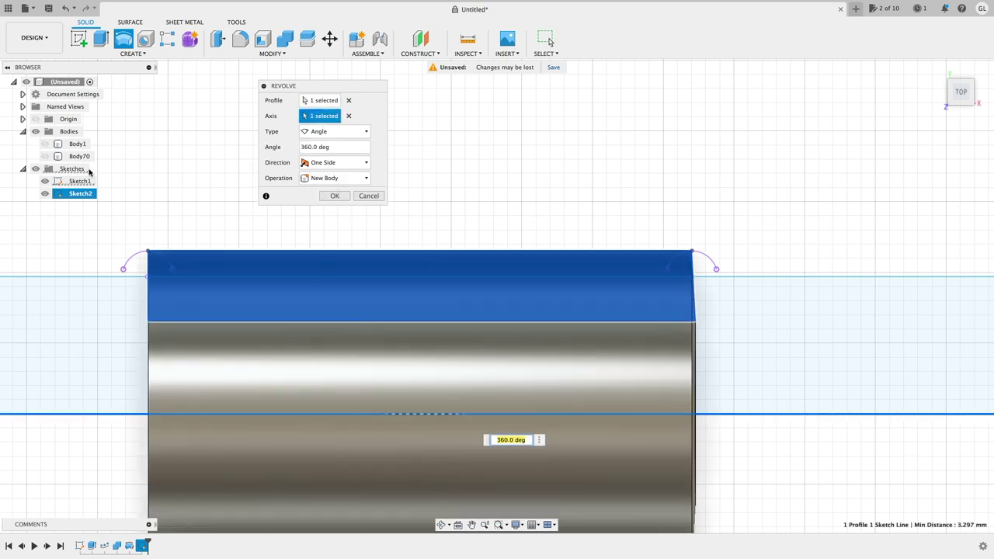
{"action": "left_click", "coordinate": [44, 156]}
{"action": "left_click", "coordinate": [334, 178]}
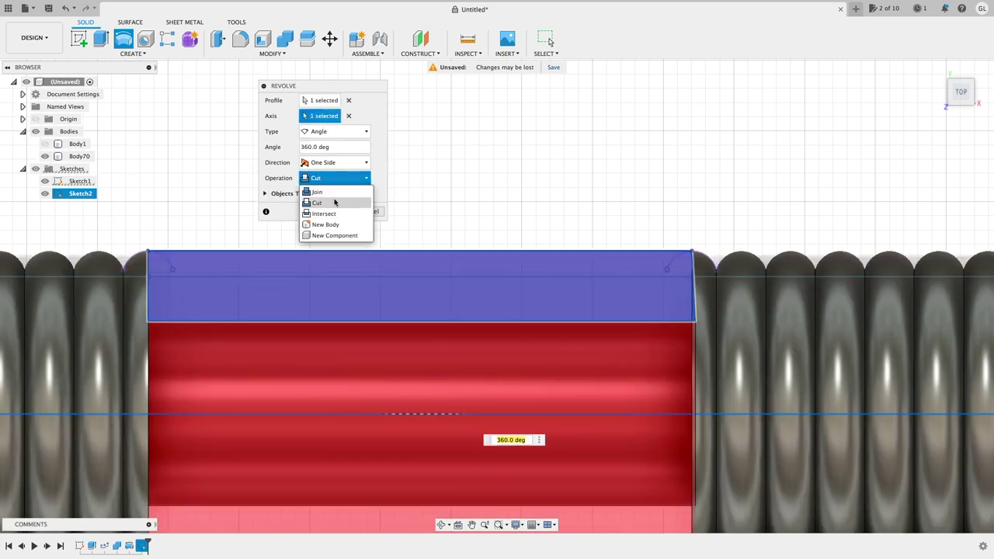
{"action": "left_click", "coordinate": [318, 189]}
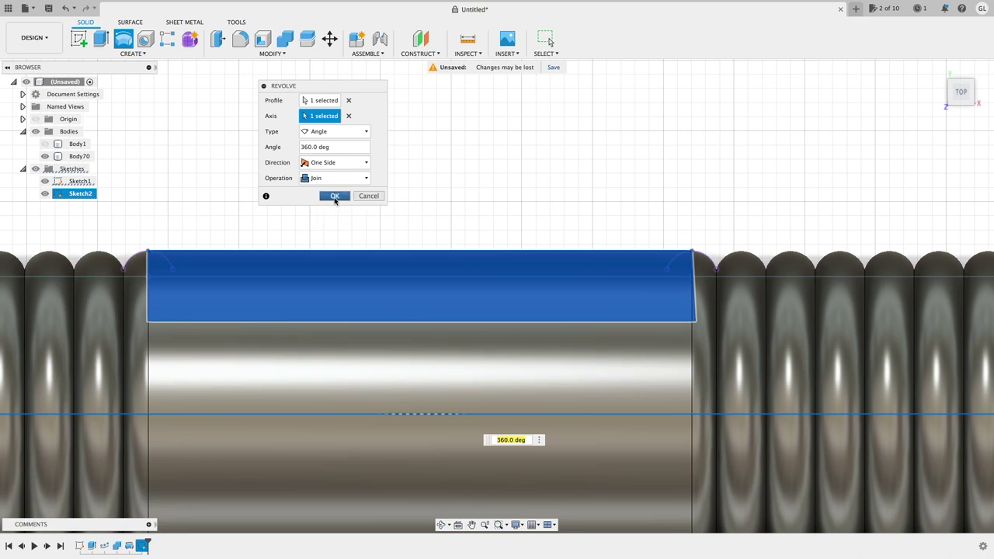
{"action": "left_click", "coordinate": [334, 196]}
Hide Sketch1 and inspect the ribbed body with its smooth band from isometric and top views
{"action": "left_click", "coordinate": [938, 68]}
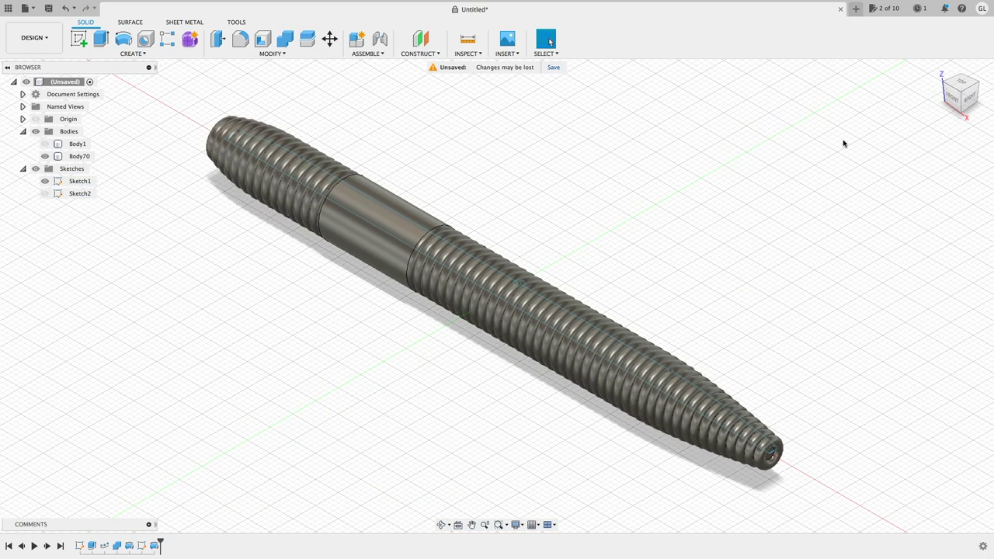
{"action": "left_click", "coordinate": [955, 85]}
{"action": "left_click", "coordinate": [958, 87]}
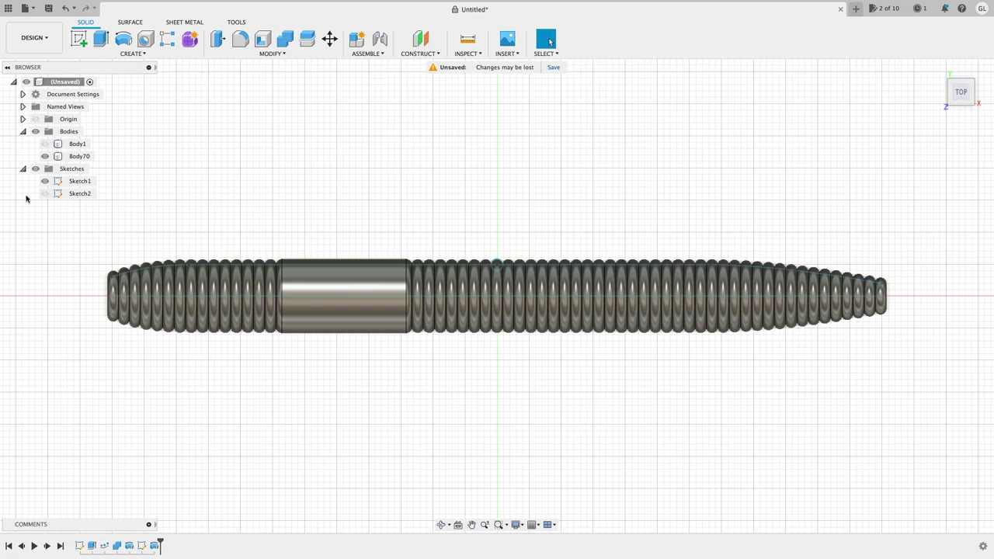
{"action": "middle_click_drag", "start_coordinate": [949, 94], "coordinate": [909, 136], "text": "shift"}
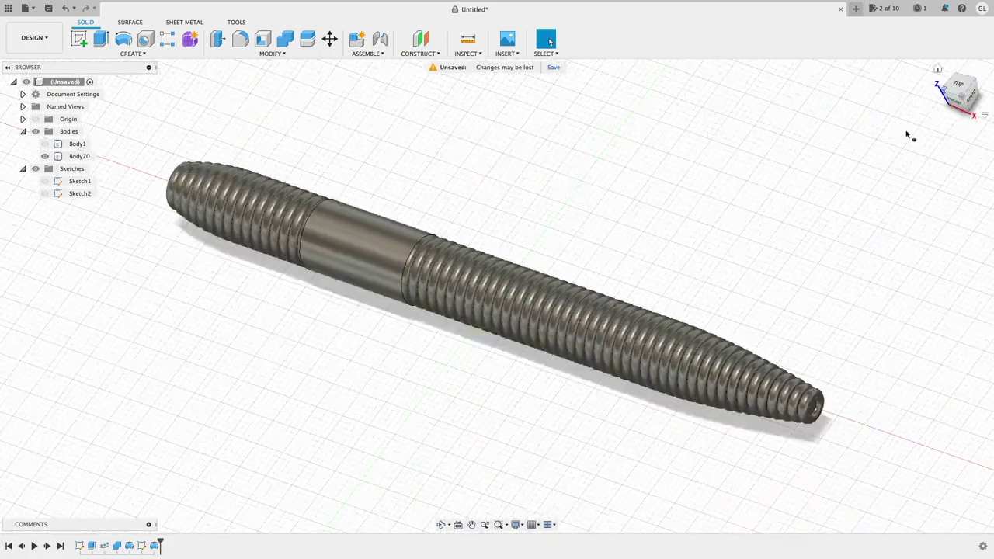
{"action": "left_click", "coordinate": [937, 70]}
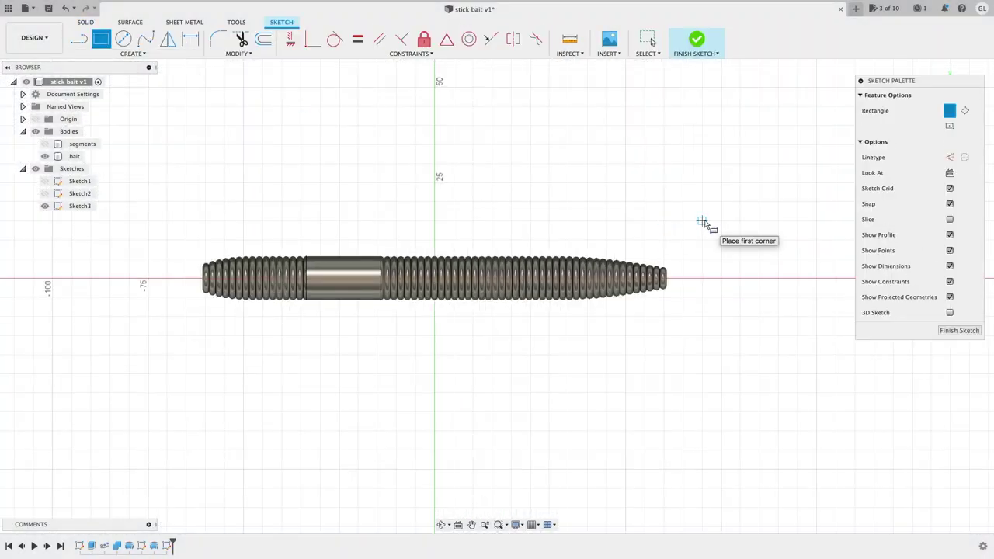
Draw a rectangle enclosing the whole bait, extending past its blunt end to the -100 grid mark, and finish the sketch
{"action": "left_click", "coordinate": [702, 222]}
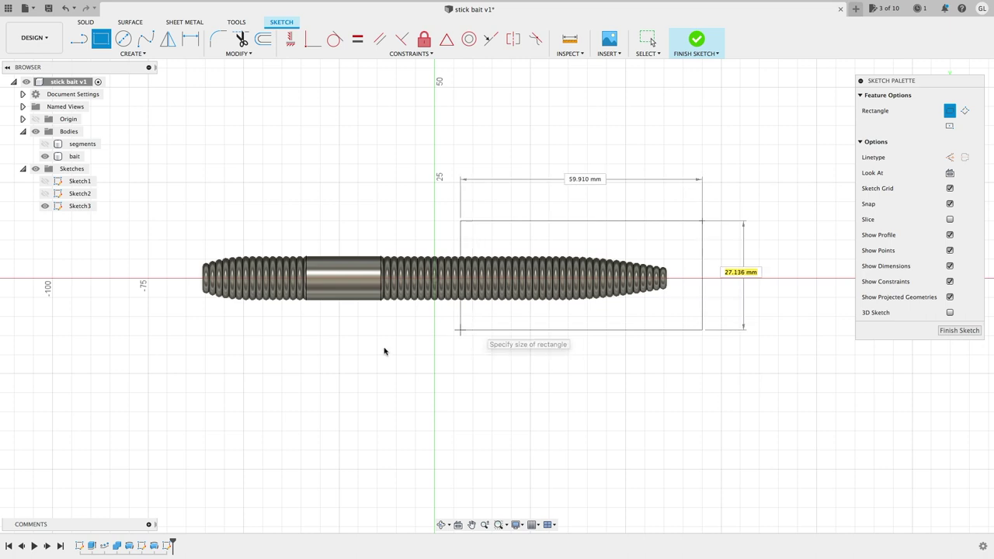
{"action": "left_click", "coordinate": [51, 337]}
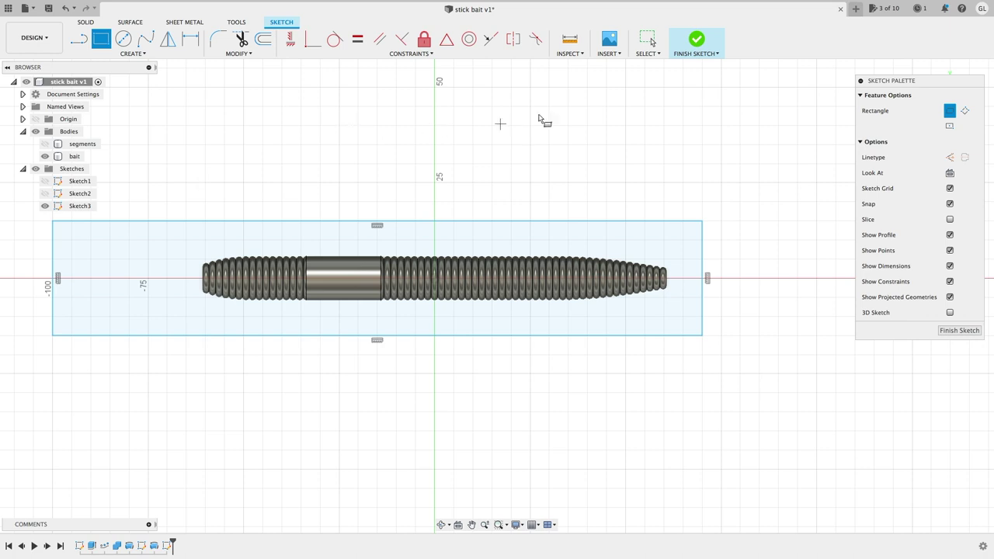
{"action": "left_click", "coordinate": [699, 43]}
Create a construction plane offset -65 mm from the YZ plane, just beyond the bait's blunt end
{"action": "left_click", "coordinate": [421, 54]}
{"action": "left_click", "coordinate": [426, 66]}
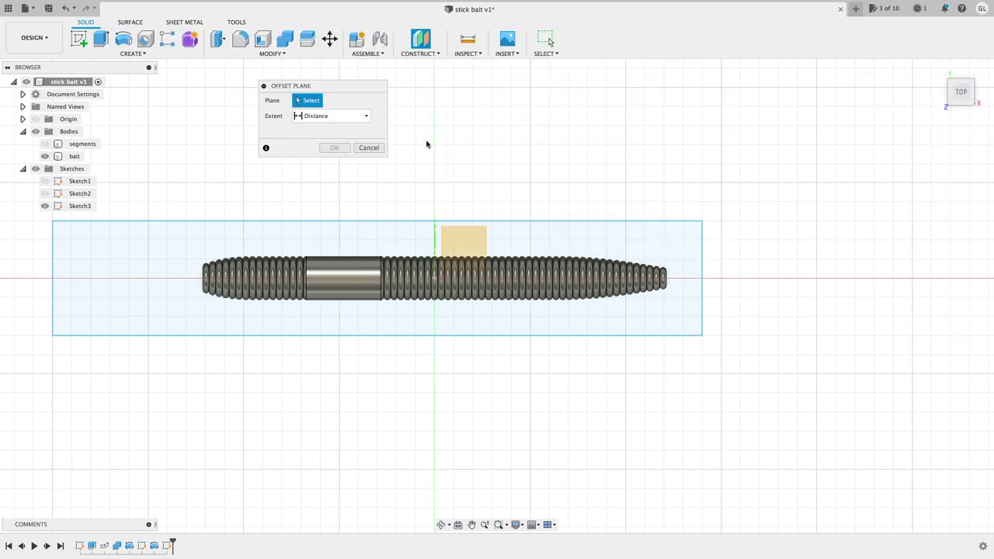
{"action": "left_click_drag", "start_coordinate": [974, 97], "coordinate": [981, 99]}
{"action": "left_click", "coordinate": [443, 230]}
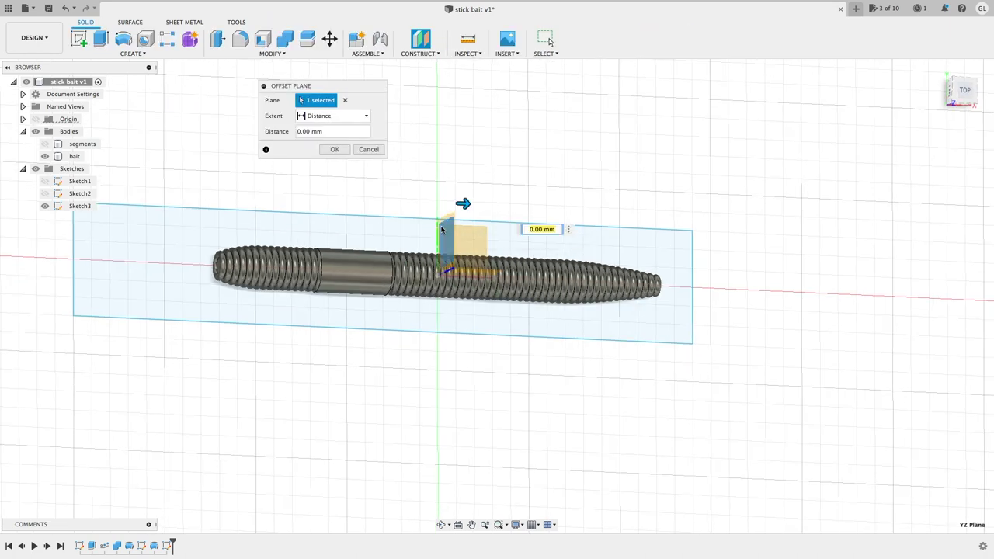
{"action": "left_click_drag", "start_coordinate": [462, 203], "coordinate": [235, 204]}
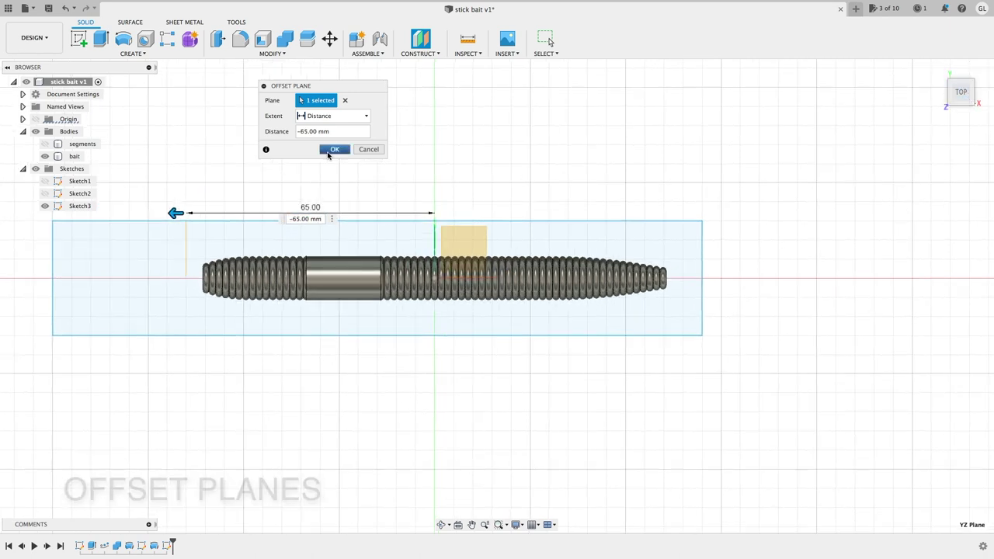
{"action": "left_click", "coordinate": [335, 150]}
Create a second construction plane offset from the first one, farther out from the bait's blunt end
{"action": "left_click", "coordinate": [420, 53]}
{"action": "left_click", "coordinate": [427, 63]}
{"action": "left_click", "coordinate": [186, 245]}
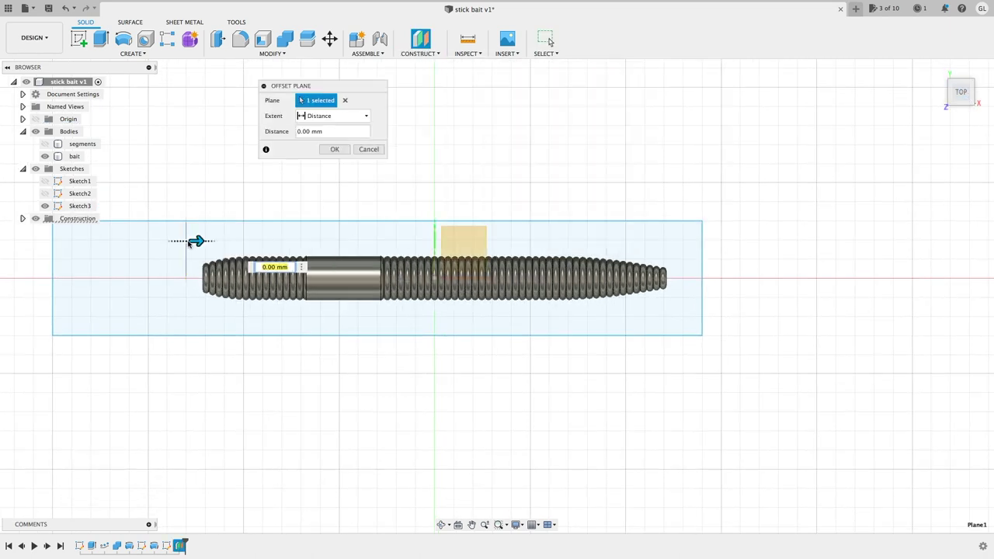
{"action": "left_click_drag", "start_coordinate": [192, 241], "coordinate": [117, 238]}
{"action": "left_click", "coordinate": [334, 149]}
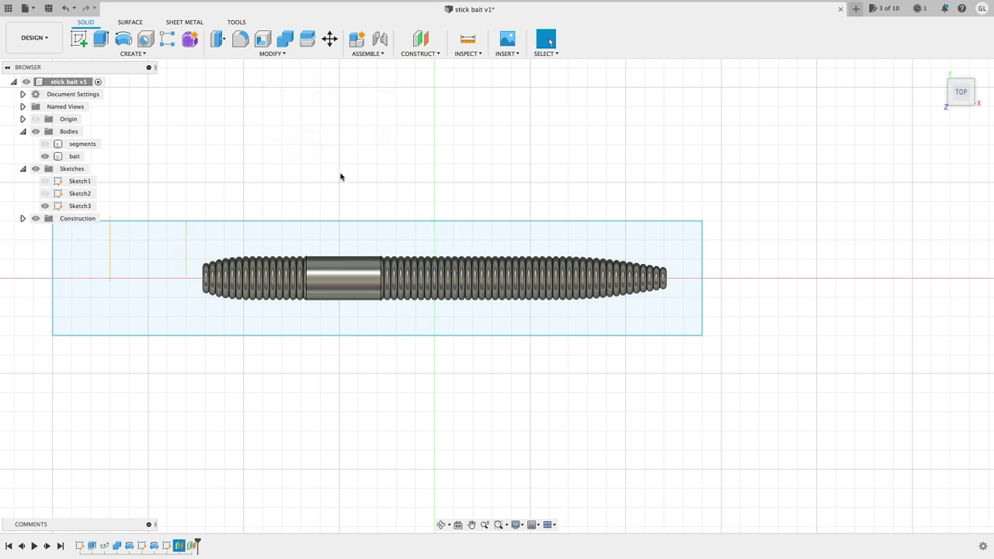
Create a third construction plane offset -15 mm from the second one, toward the rectangle's outer edge
{"action": "left_click", "coordinate": [420, 53]}
{"action": "left_click", "coordinate": [426, 64]}
{"action": "left_click", "coordinate": [113, 257]}
{"action": "left_click_drag", "start_coordinate": [112, 257], "coordinate": [71, 256]}
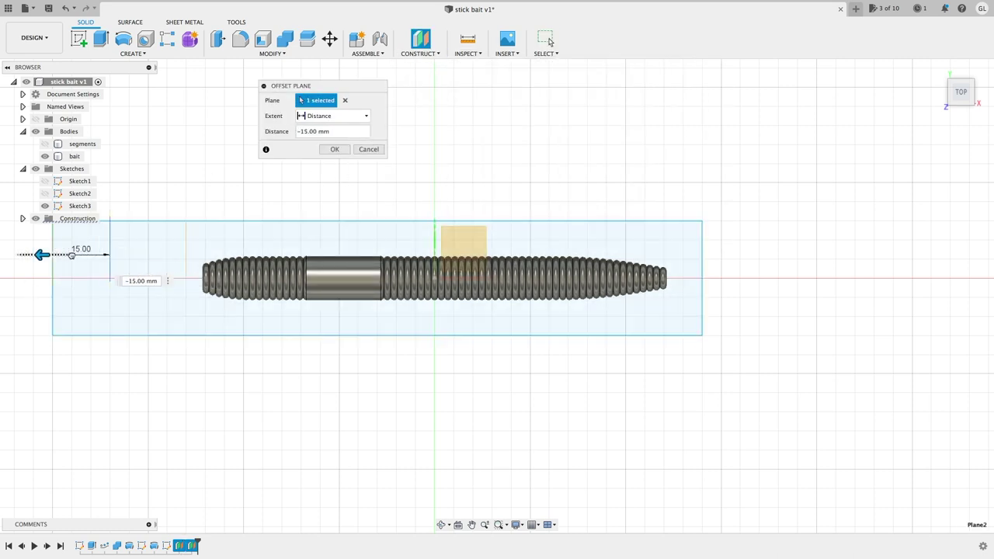
{"action": "left_click", "coordinate": [334, 149]}
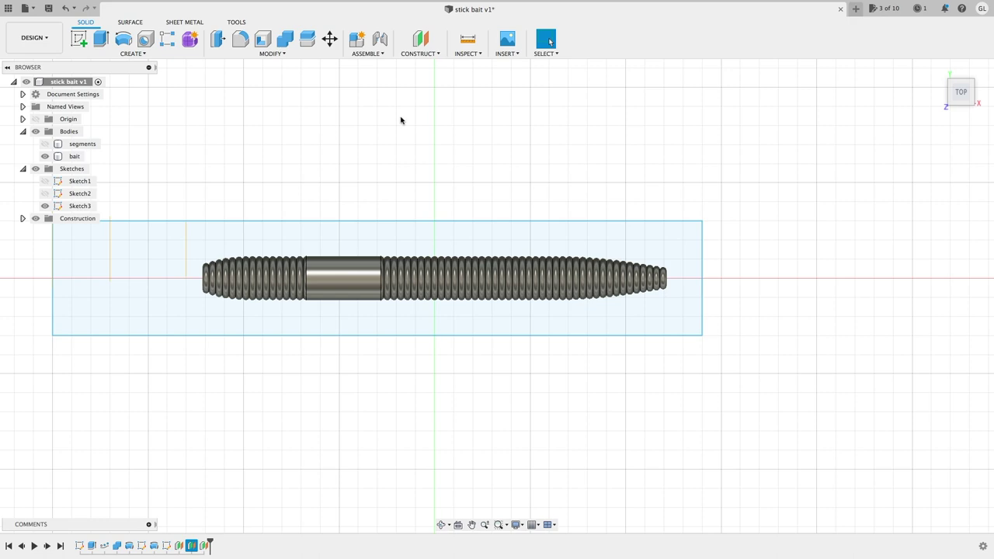
Sketch a 6 mm diameter circle centred on the bait's axis on the offset plane nearest its blunt end, and finish the sketch
{"action": "left_click", "coordinate": [81, 41]}
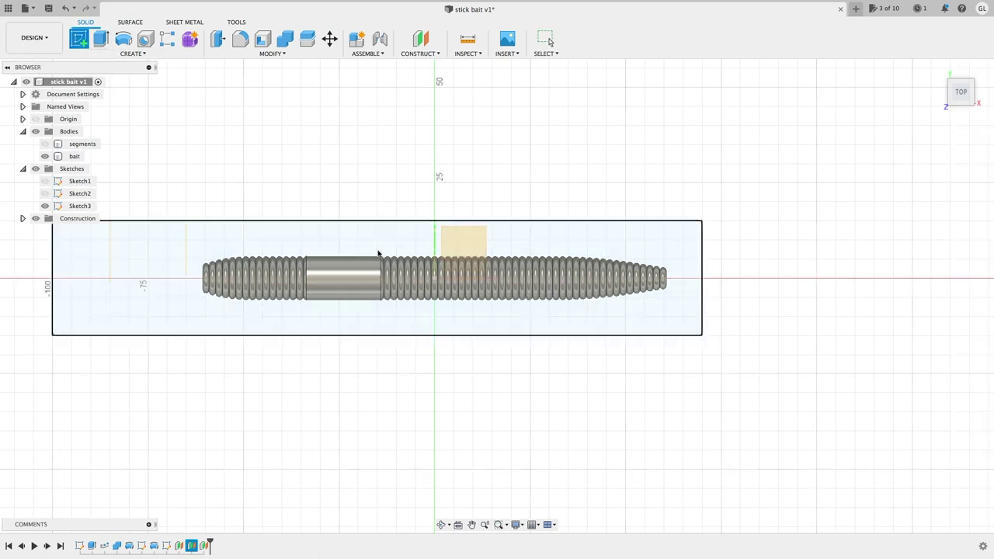
{"action": "left_click", "coordinate": [187, 246]}
{"action": "left_click", "coordinate": [123, 39]}
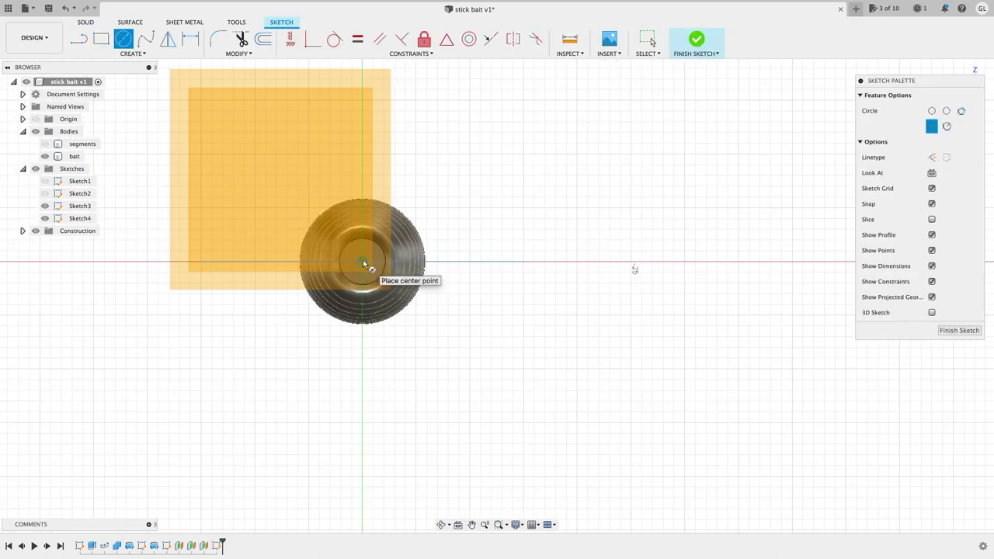
{"action": "left_click", "coordinate": [362, 263]}
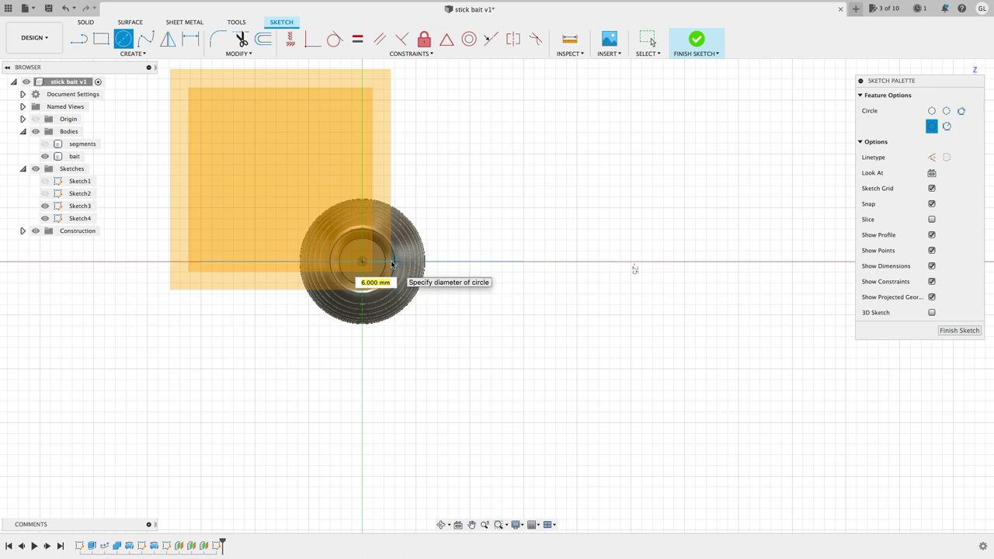
{"action": "left_click", "coordinate": [391, 264]}
{"action": "left_click", "coordinate": [696, 38]}
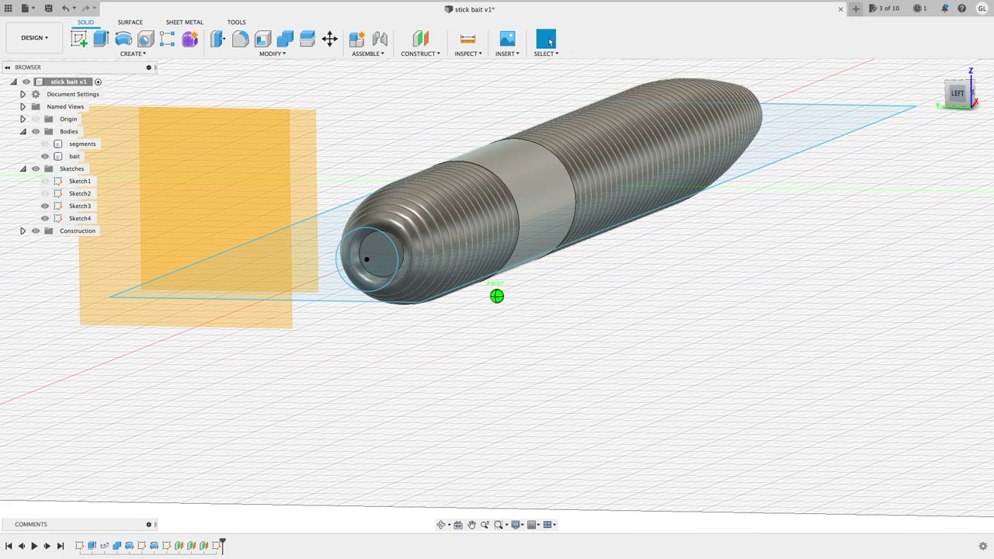
Sketch a circle about 16 mm in diameter, centred on the bait's axis, on the middle offset plane and finish the sketch
{"action": "left_click", "coordinate": [80, 39]}
{"action": "left_click", "coordinate": [308, 138]}
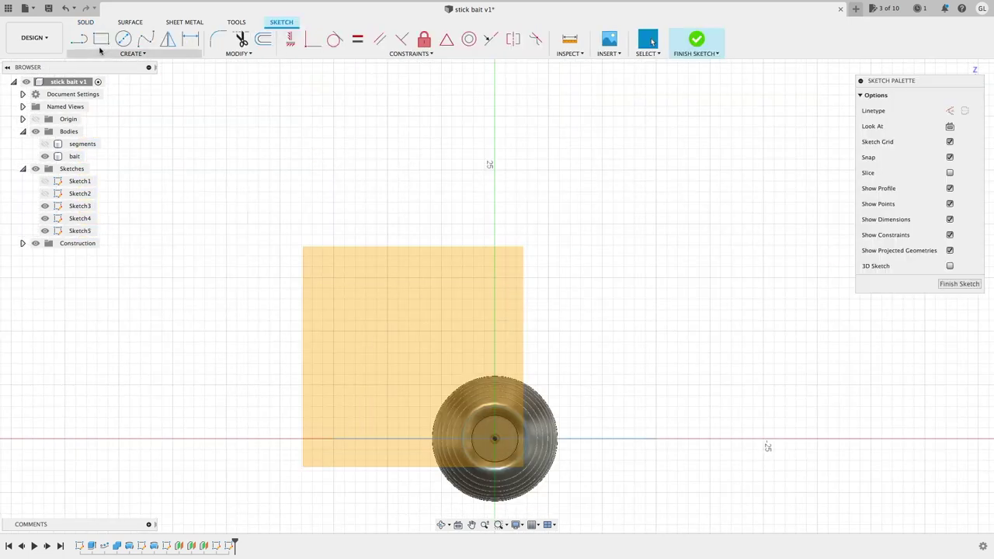
{"action": "left_click", "coordinate": [122, 39]}
{"action": "left_click", "coordinate": [495, 439]}
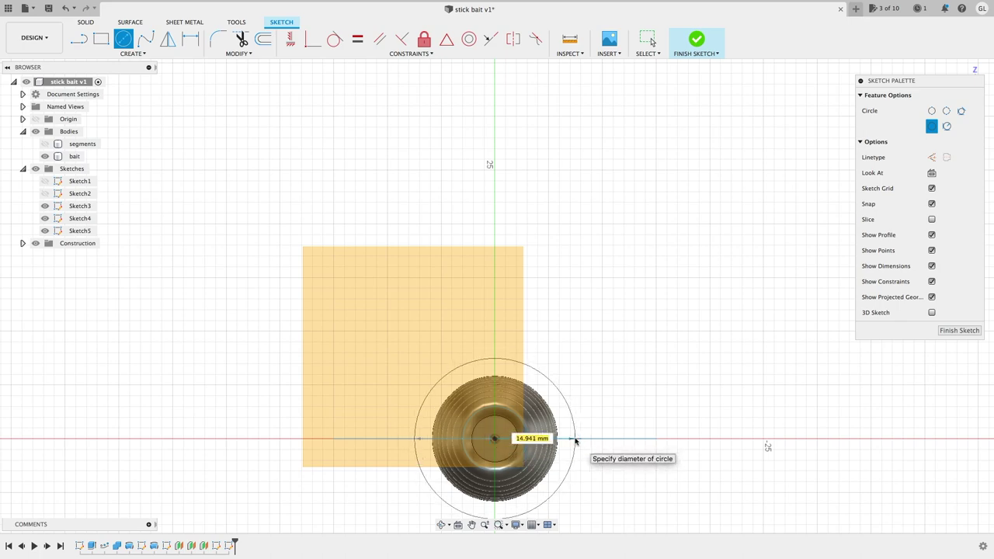
{"action": "left_click", "coordinate": [492, 354]}
{"action": "left_click", "coordinate": [696, 39]}
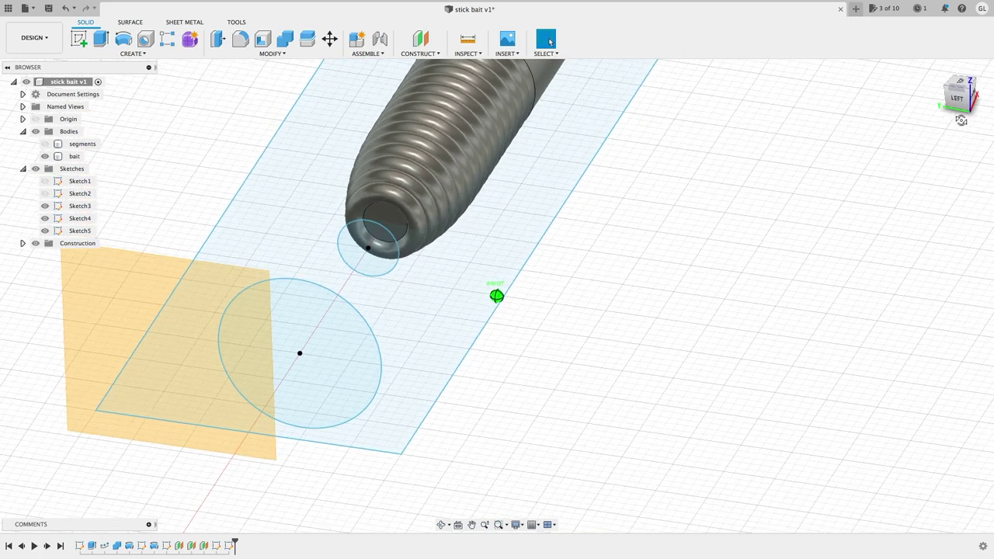
Sketch a circle about 30 mm in diameter, centred on the bait's axis, on the outermost offset plane
{"action": "left_click", "coordinate": [420, 42]}
{"action": "left_click", "coordinate": [368, 148]}
{"action": "left_click", "coordinate": [79, 38]}
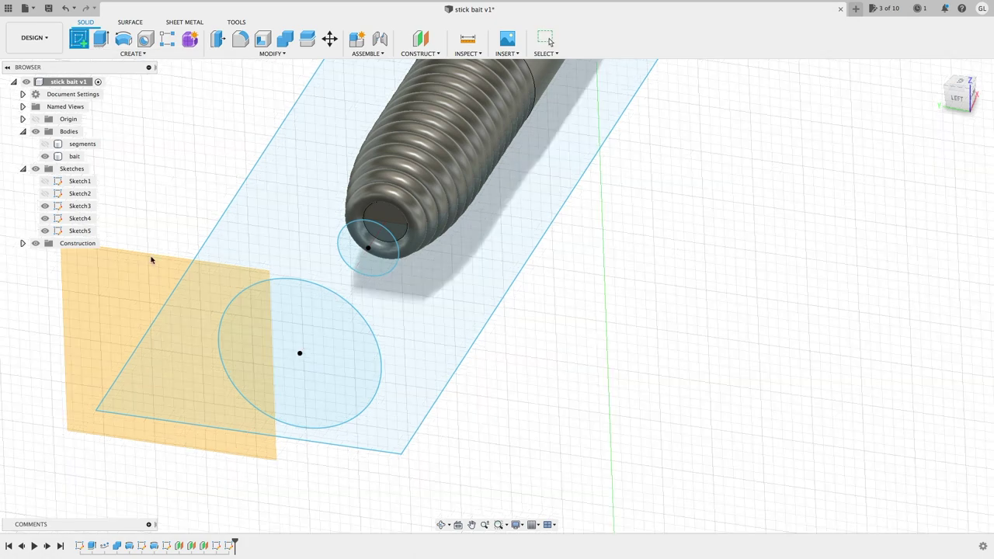
{"action": "left_click", "coordinate": [152, 261]}
{"action": "left_click", "coordinate": [472, 525]}
{"action": "left_click_drag", "start_coordinate": [507, 440], "coordinate": [340, 318]}
{"action": "scroll", "coordinate": [416, 335], "scroll_direction": "up", "scroll_amount": 1}
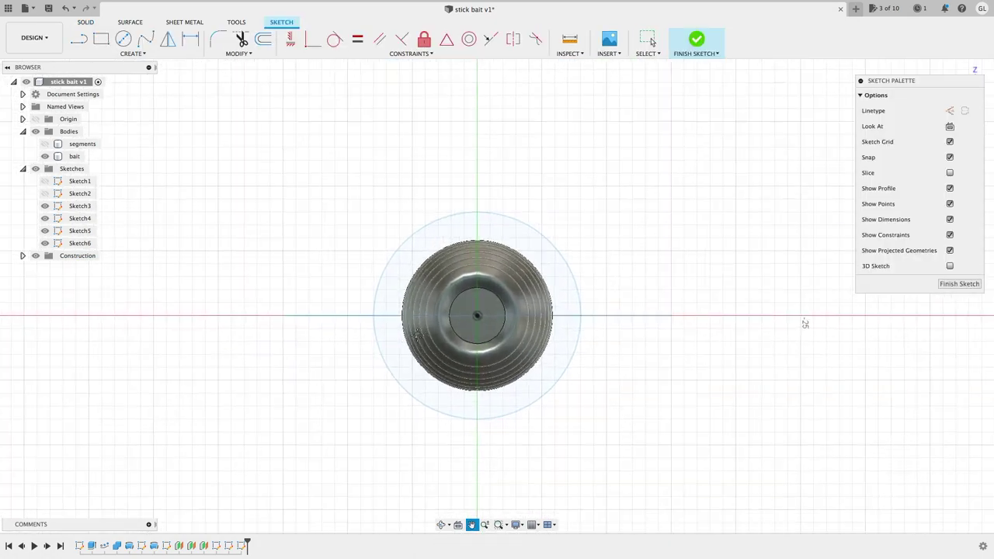
{"action": "left_click", "coordinate": [123, 39]}
{"action": "left_click", "coordinate": [477, 315]}
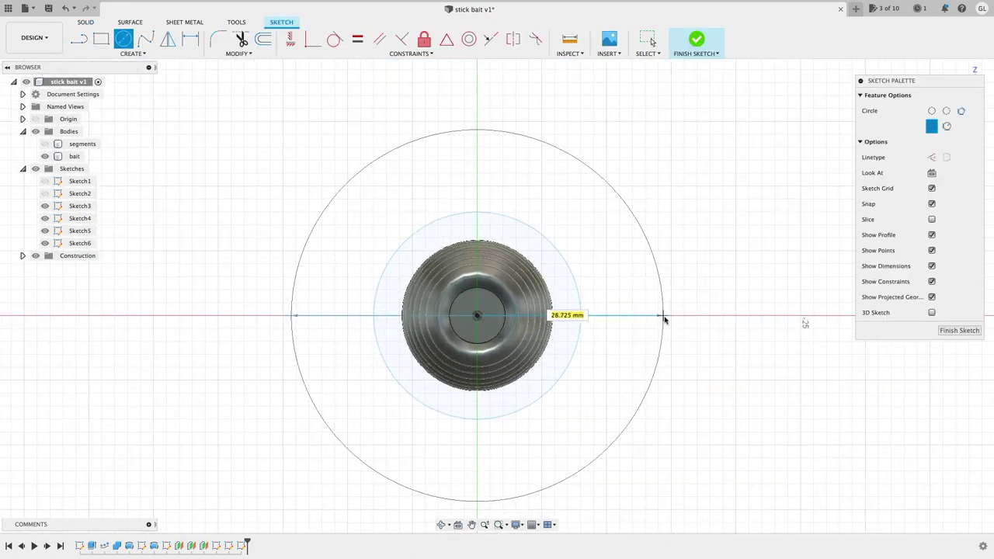
{"action": "left_click", "coordinate": [669, 316]}
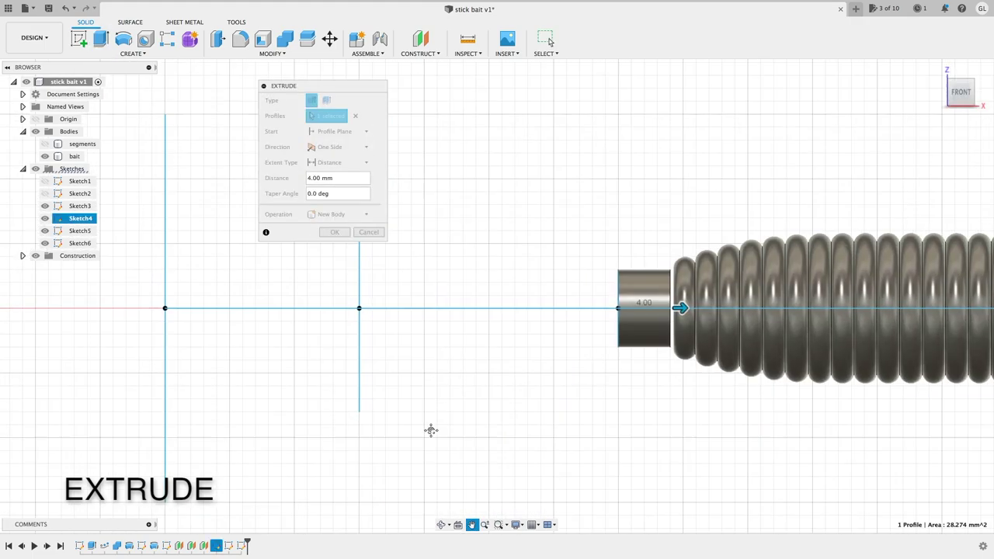
Extrude the smallest circle 5 mm and the middle circle 20 mm toward the bait, joining both to the bait body
{"action": "type", "text": "5"}
{"action": "left_click", "coordinate": [366, 214]}
{"action": "left_click", "coordinate": [329, 229]}
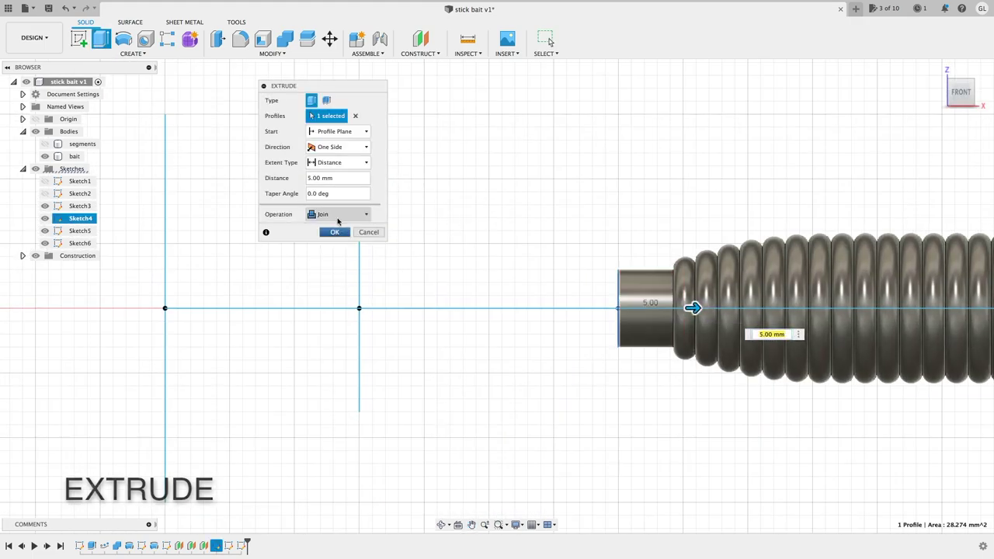
{"action": "left_click", "coordinate": [334, 231]}
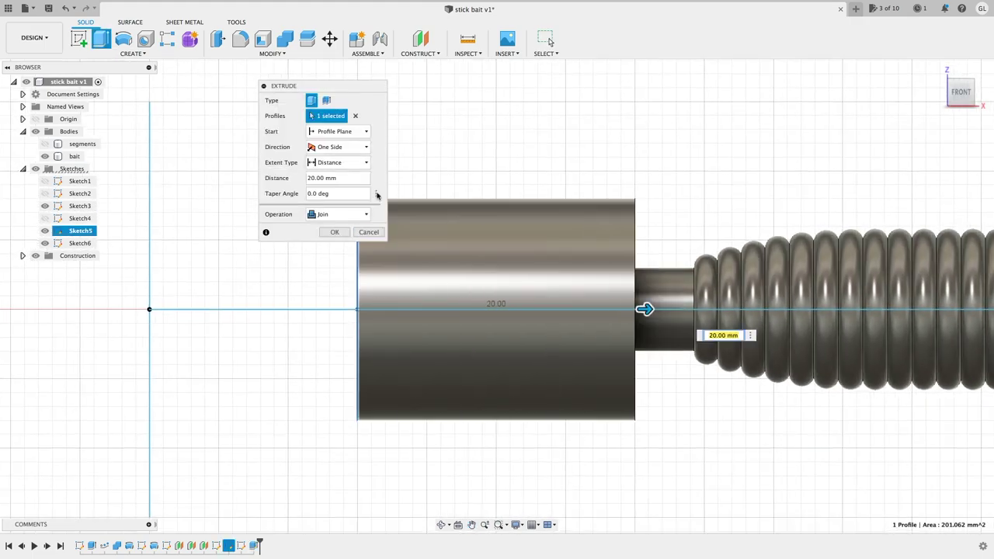
{"action": "left_click", "coordinate": [328, 231]}
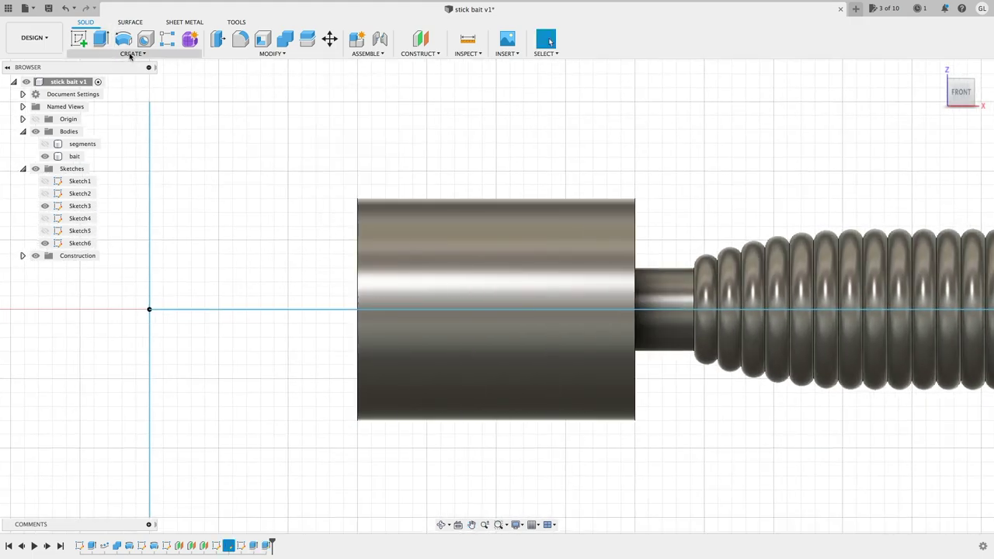
Loft between the outermost circle and the larger cylinder's end face to form a funnel joined to the bait
{"action": "left_click", "coordinate": [132, 53]}
{"action": "left_click", "coordinate": [98, 145]}
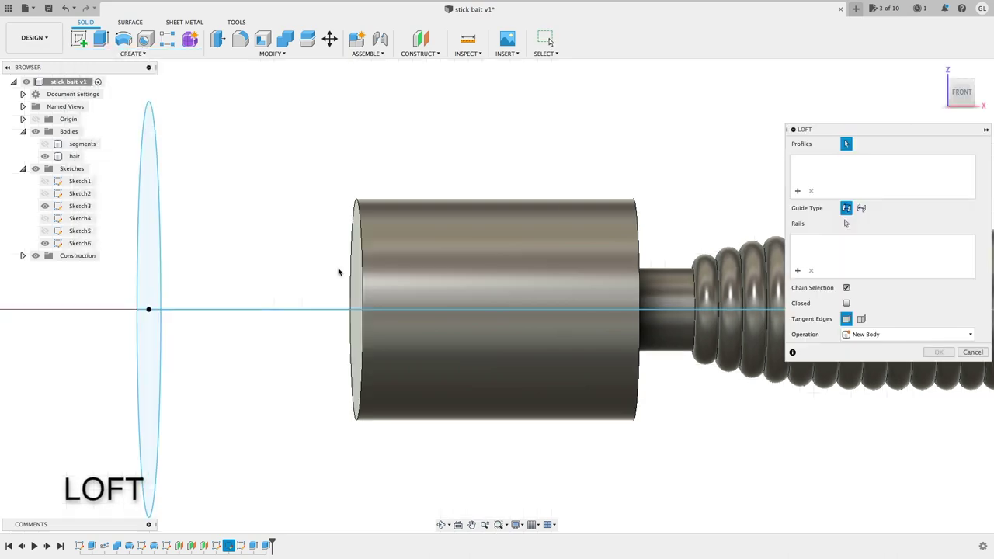
{"action": "left_click", "coordinate": [148, 271]}
{"action": "left_click", "coordinate": [360, 278]}
{"action": "left_click", "coordinate": [937, 349]}
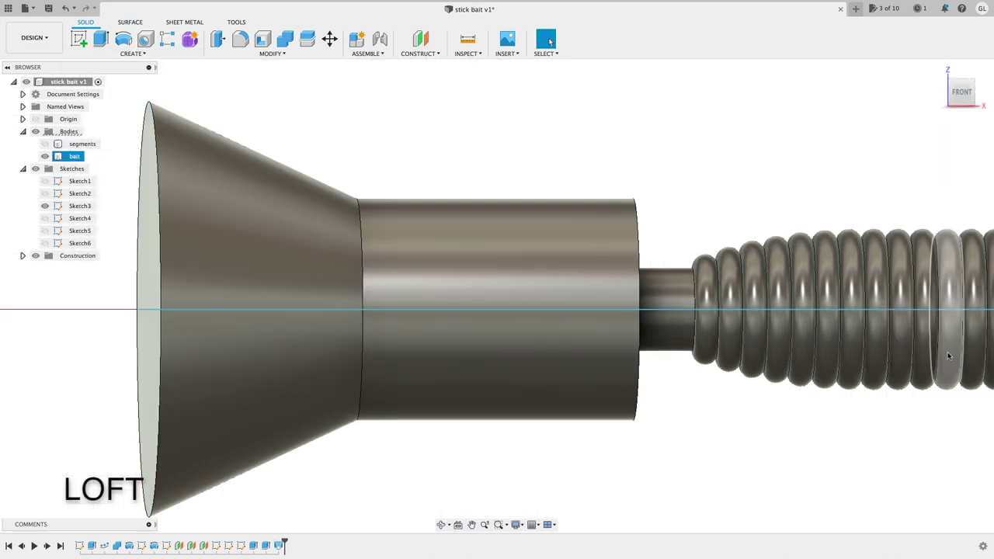
Extrude the enclosing rectangle symmetrically by 15 mm on each side as a new body to form the mould box
{"action": "left_click", "coordinate": [937, 70]}
{"action": "left_click", "coordinate": [101, 39]}
{"action": "left_click", "coordinate": [420, 260]}
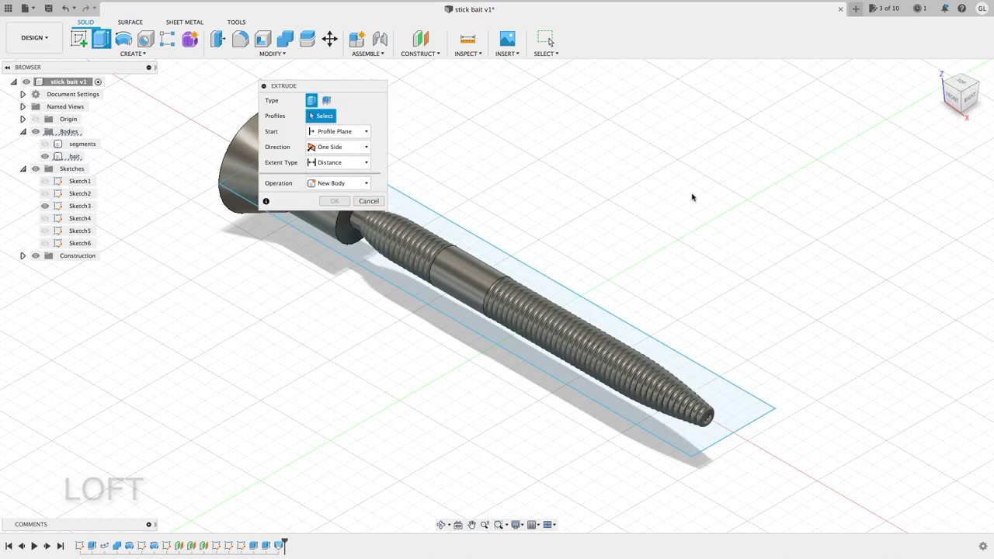
{"action": "left_click", "coordinate": [948, 98]}
{"action": "left_click_drag", "start_coordinate": [949, 100], "coordinate": [956, 105]}
{"action": "left_click", "coordinate": [357, 147]}
{"action": "left_click", "coordinate": [357, 178]}
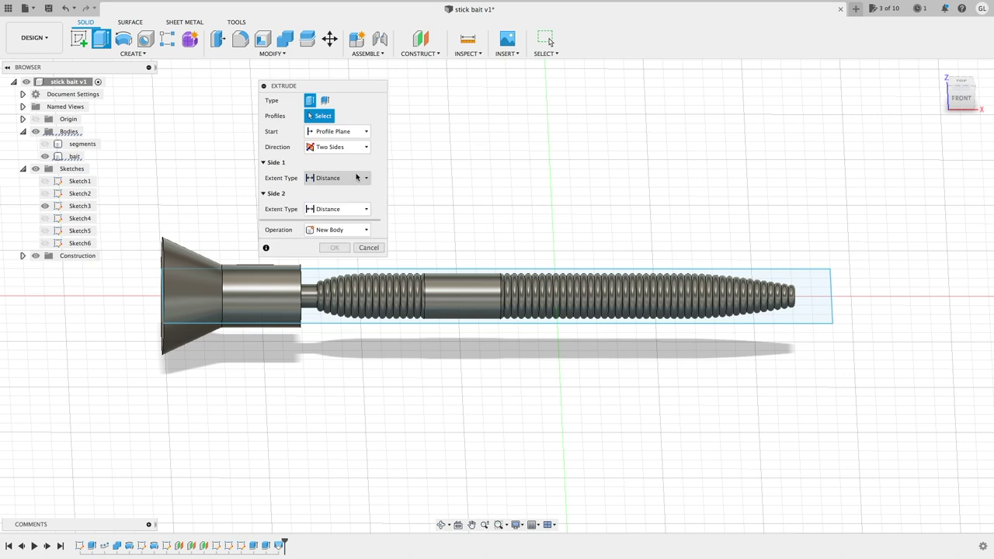
{"action": "left_click", "coordinate": [360, 148]}
{"action": "left_click", "coordinate": [365, 178]}
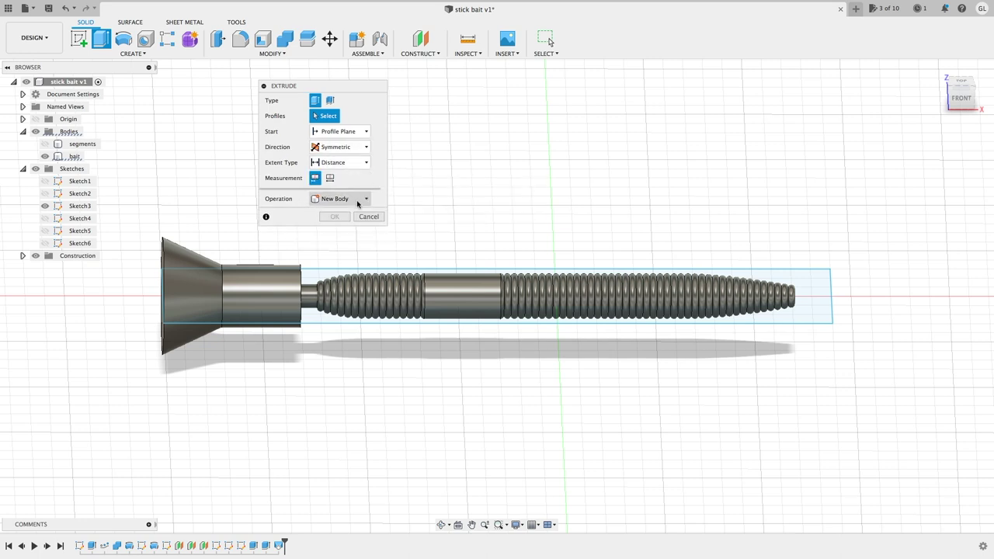
{"action": "left_click", "coordinate": [497, 296]}
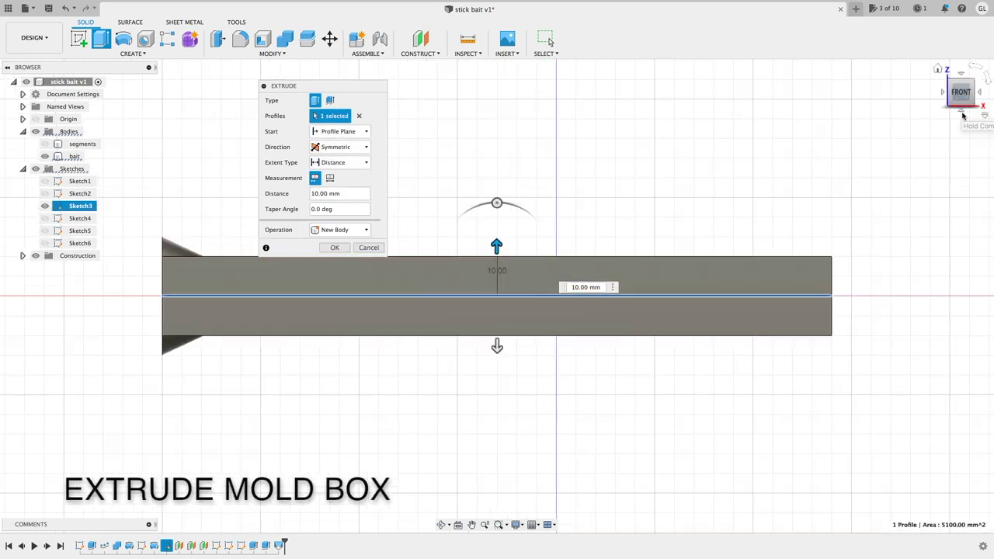
{"action": "left_click", "coordinate": [604, 286]}
{"action": "type", "text": "15"}
{"action": "middle_click_drag", "start_coordinate": [424, 245], "coordinate": [372, 247], "text": "shift"}
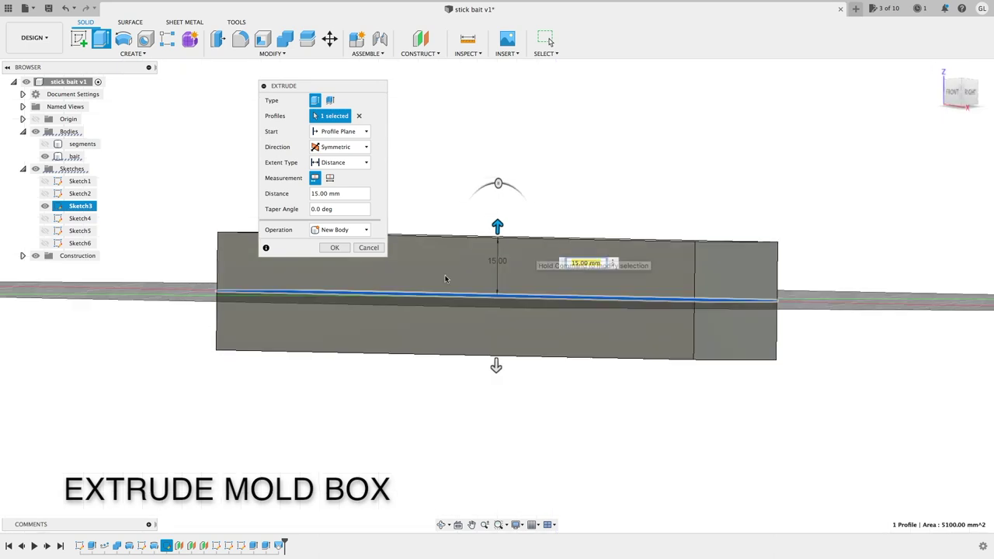
{"action": "left_click", "coordinate": [968, 94]}
{"action": "key", "text": "Return"}
{"action": "left_click_drag", "start_coordinate": [952, 94], "coordinate": [971, 107]}
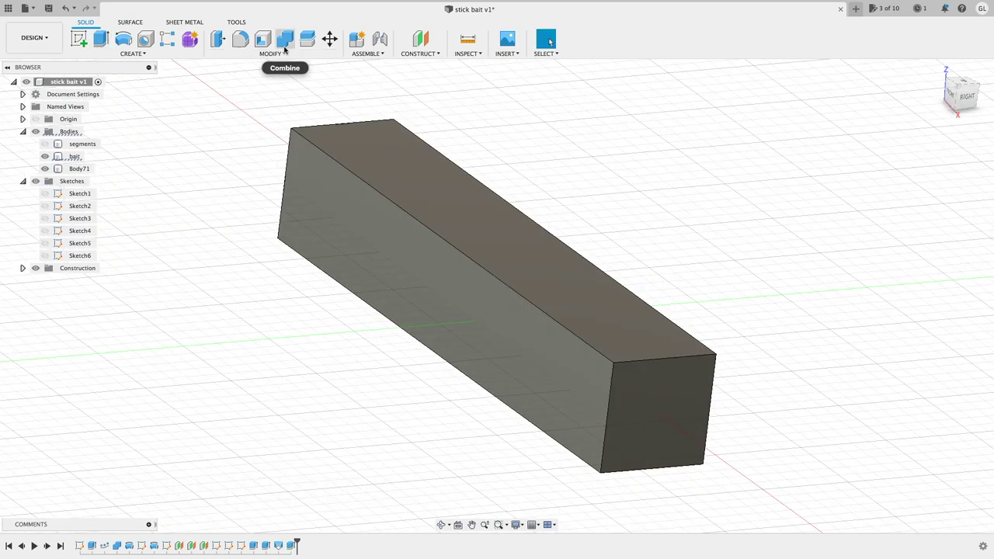
Combine the mould box with the bait as the cutting tool, using the Cut operation and keeping the tool body
{"action": "left_click", "coordinate": [285, 45]}
{"action": "left_click", "coordinate": [79, 169]}
{"action": "left_click", "coordinate": [74, 156]}
{"action": "left_click", "coordinate": [342, 132]}
{"action": "left_click", "coordinate": [336, 156]}
{"action": "left_click", "coordinate": [324, 162]}
{"action": "left_click", "coordinate": [334, 179]}
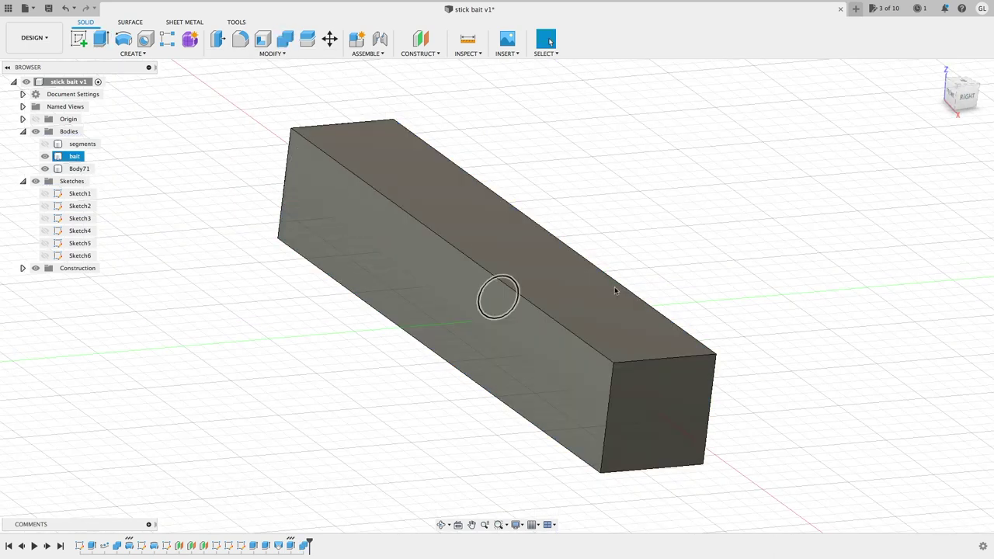
Split the mould box into two halves along the XY origin plane
{"action": "left_click", "coordinate": [308, 39]}
{"action": "left_click", "coordinate": [78, 168]}
{"action": "left_click", "coordinate": [23, 119]}
{"action": "left_click", "coordinate": [73, 181]}
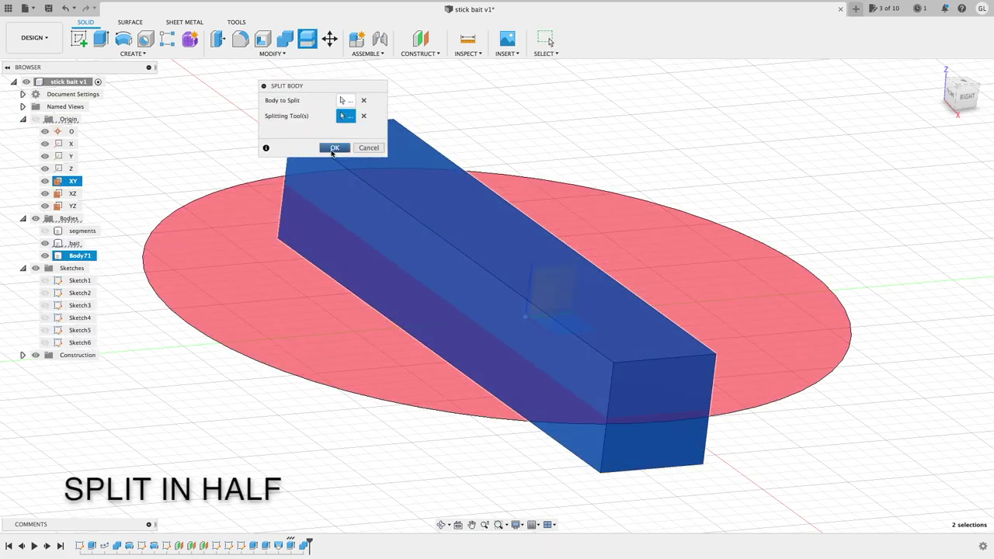
{"action": "left_click", "coordinate": [332, 151]}
Hide the bait and the upper mould half so only the lower half with its cavity is shown
{"action": "left_click", "coordinate": [44, 243]}
{"action": "left_click", "coordinate": [44, 268]}
{"action": "mouse_move", "coordinate": [940, 93]}
{"action": "left_mouse_down"}
{"action": "mouse_move", "coordinate": [945, 113]}
{"action": "mouse_move", "coordinate": [961, 56]}
{"action": "left_mouse_up"}
{"action": "left_click", "coordinate": [960, 84]}
{"action": "left_click", "coordinate": [44, 243]}
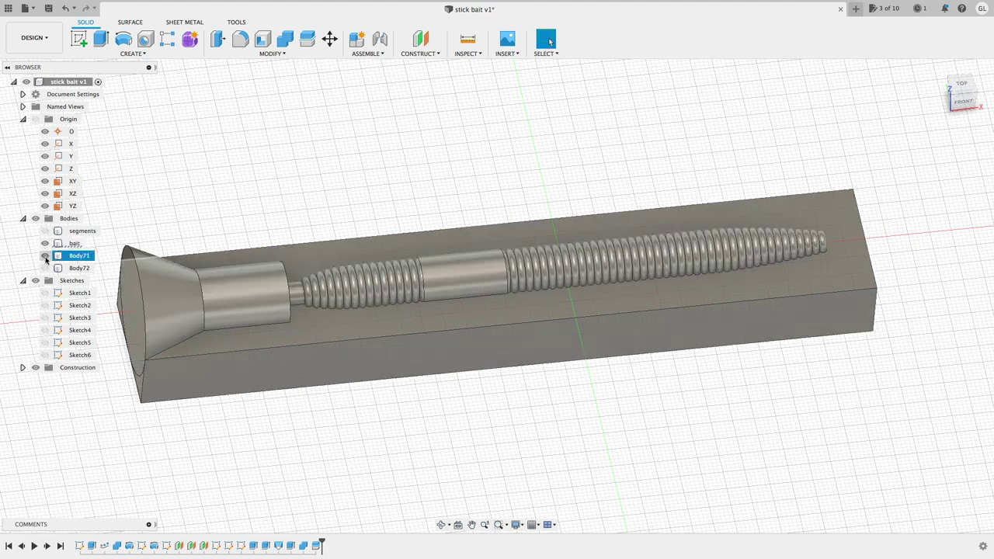
{"action": "left_click", "coordinate": [44, 243]}
{"action": "left_click", "coordinate": [44, 268]}
{"action": "left_click_drag", "start_coordinate": [957, 96], "coordinate": [960, 91]}
{"action": "left_click", "coordinate": [44, 268]}
{"action": "left_click", "coordinate": [939, 70]}
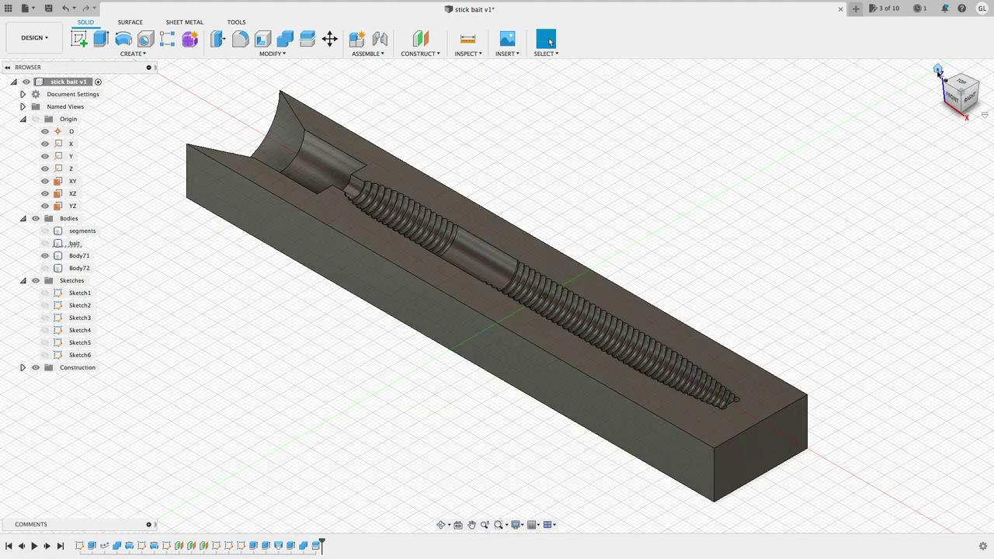
Try to rename the lower mould half as mold1
{"action": "double_click", "coordinate": [79, 257]}
{"action": "type", "text": "mold1"}
{"action": "left_click", "coordinate": [188, 296]}
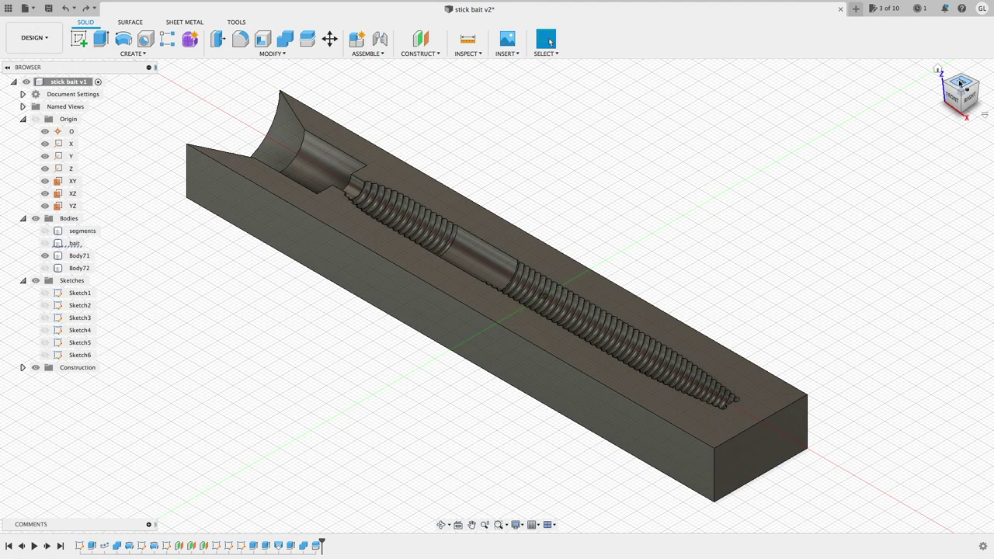
Start a sketch on the lower half's parting face and draw a 16 mm circle on each corner at the bait's tapered end
{"action": "left_click", "coordinate": [960, 83]}
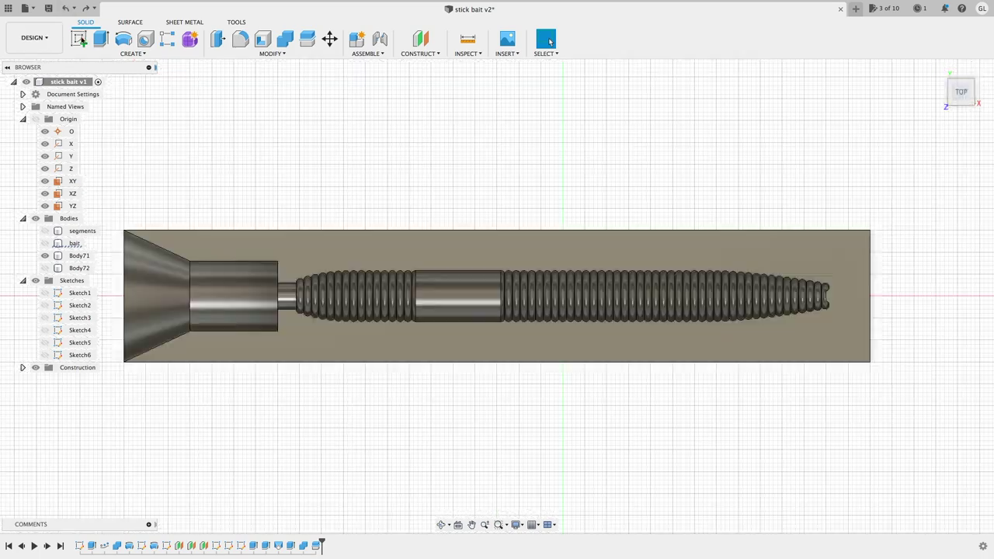
{"action": "left_click", "coordinate": [78, 39]}
{"action": "left_click", "coordinate": [599, 253]}
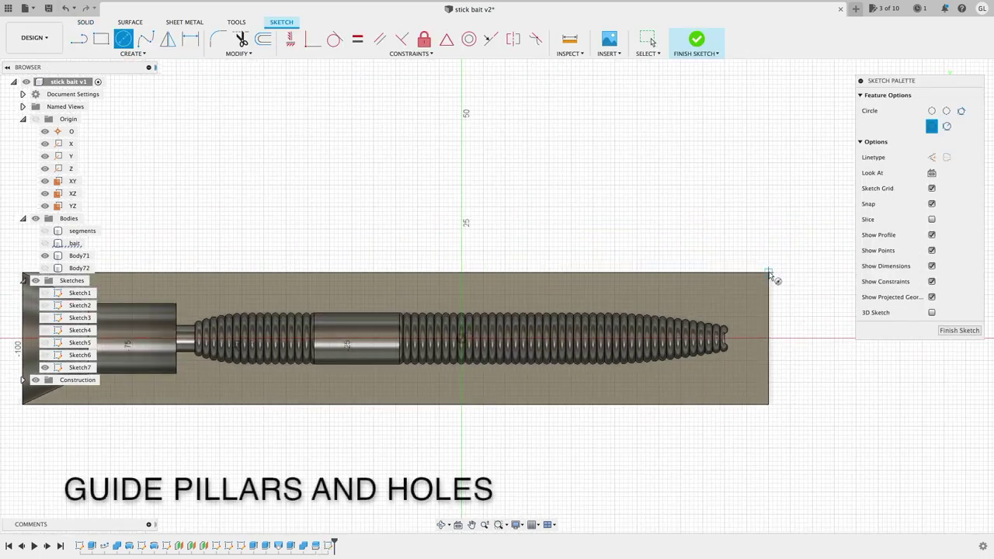
{"action": "left_click", "coordinate": [769, 273]}
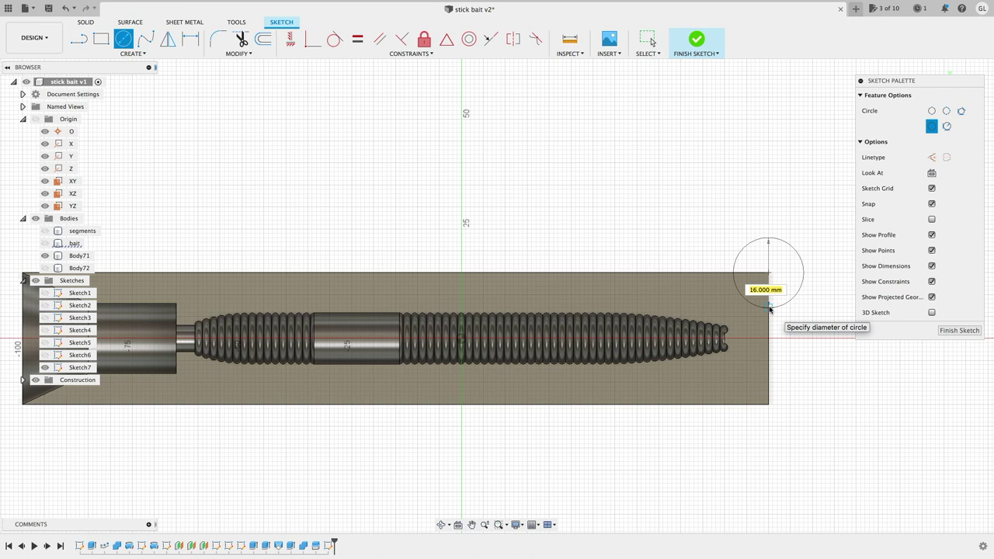
{"action": "left_click", "coordinate": [769, 309]}
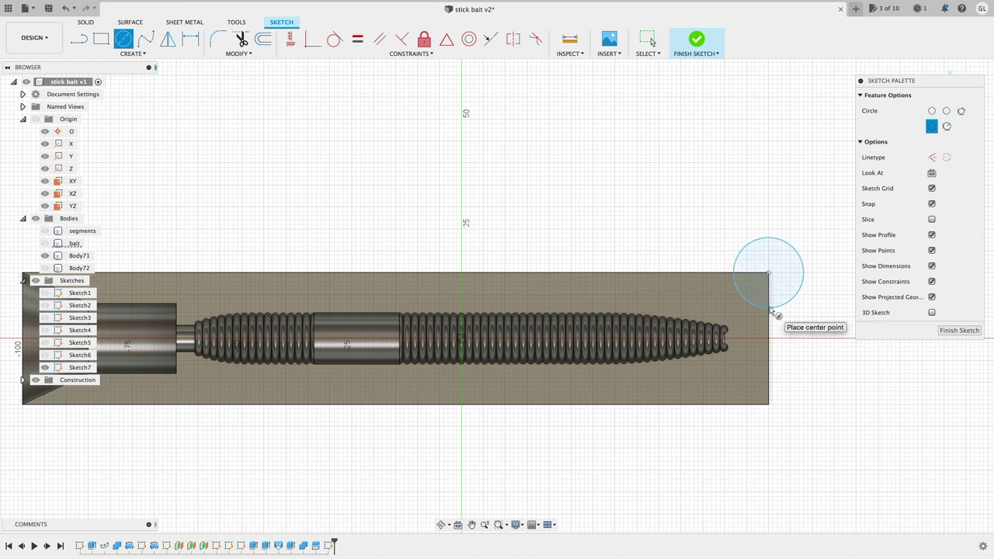
{"action": "left_click", "coordinate": [769, 370]}
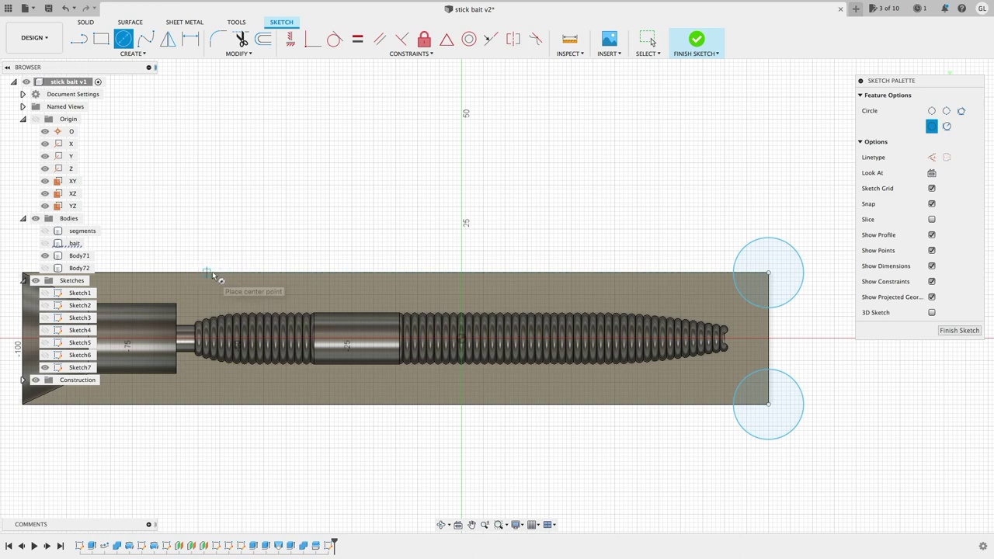
Draw two opposite 10 mm circles centred on the mould's long edges, beside the bait's blunt end
{"action": "left_click", "coordinate": [211, 273]}
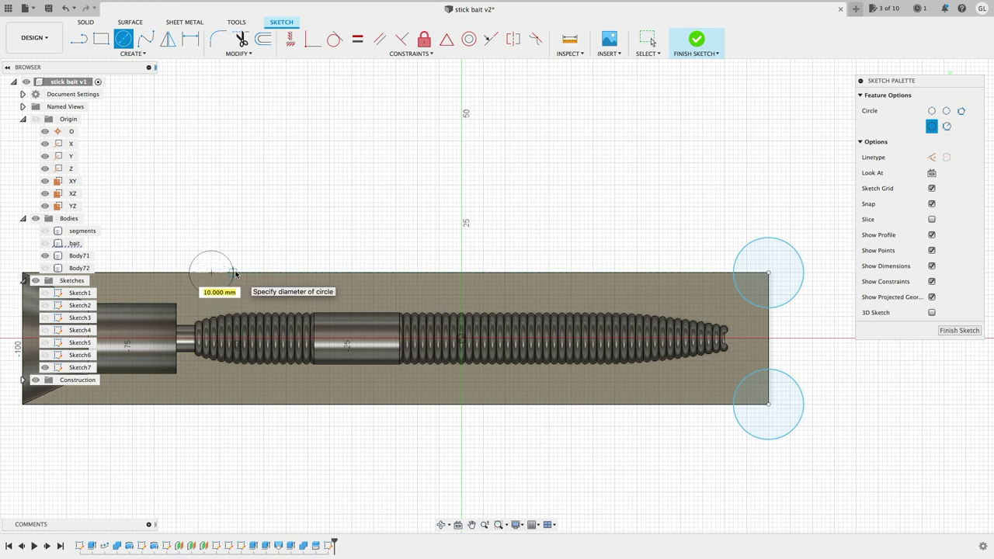
{"action": "left_click", "coordinate": [235, 274]}
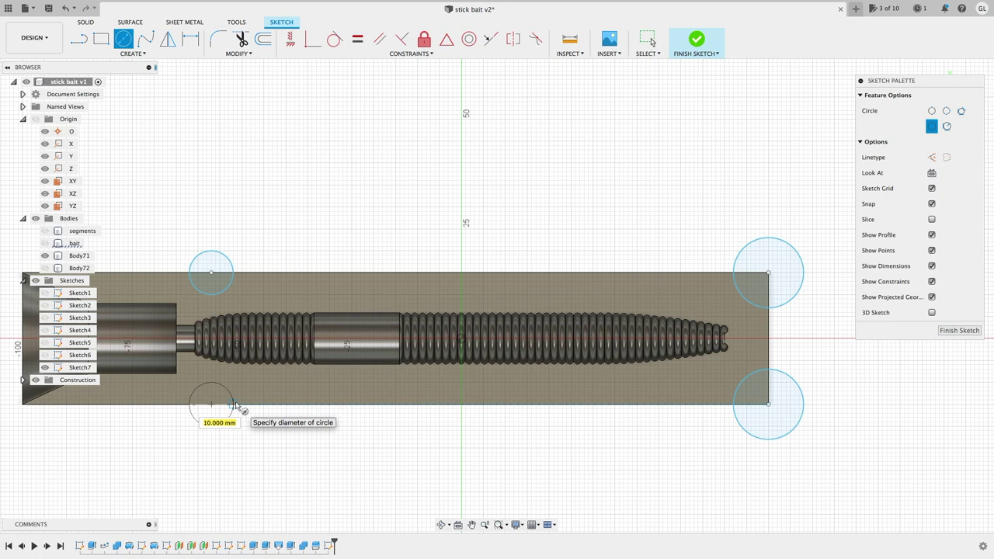
{"action": "left_click", "coordinate": [235, 404]}
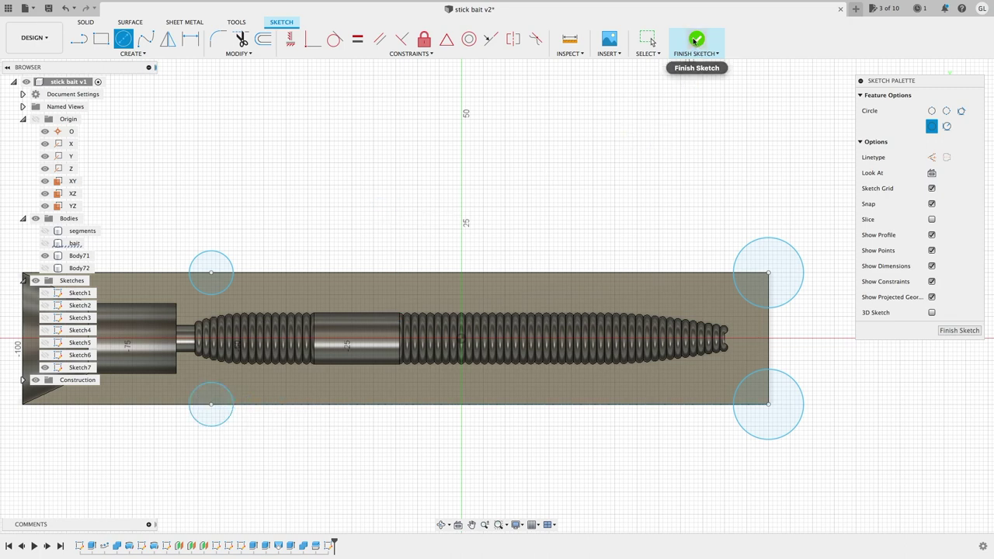
Finish the sketch and extrude one long-edge semicircle and the diagonally opposite corner quarter-circle 4 mm as joined guide pillars
{"action": "left_click", "coordinate": [695, 40]}
{"action": "left_click", "coordinate": [694, 41]}
{"action": "key", "text": "e"}
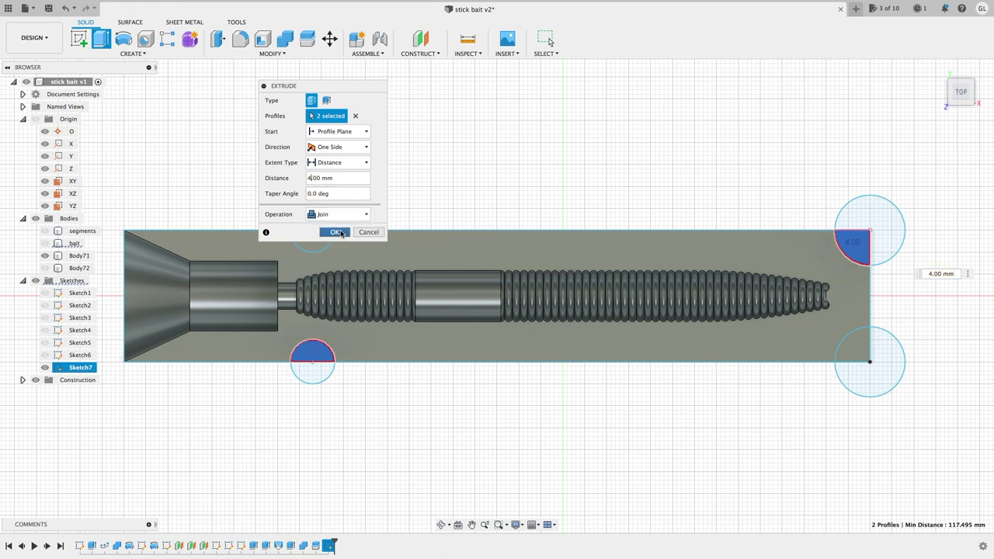
{"action": "left_click", "coordinate": [334, 232]}
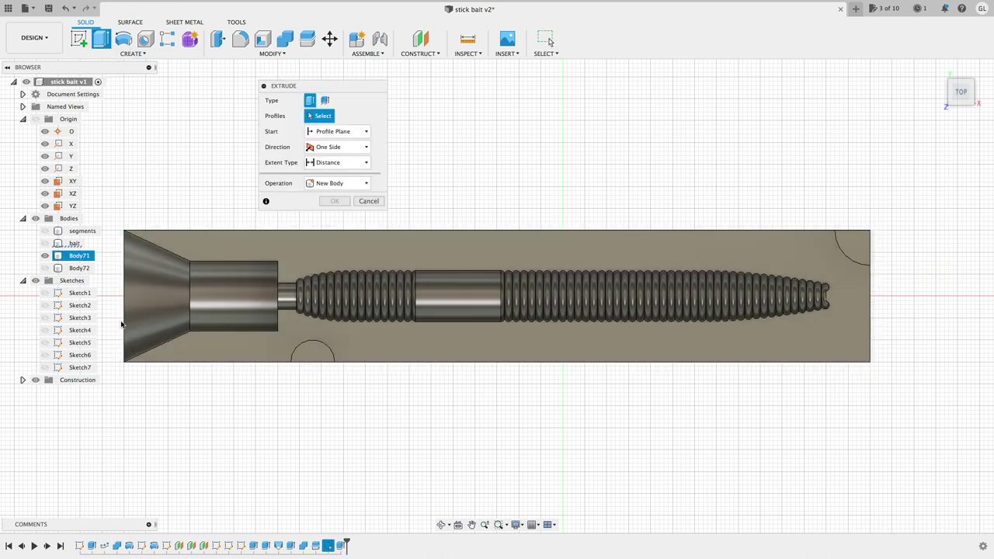
Show the circle sketch again and cut the remaining semicircle and corner quarter-circle into the mould with a -5 mm extrude
{"action": "left_click", "coordinate": [44, 368]}
{"action": "left_click", "coordinate": [314, 242]}
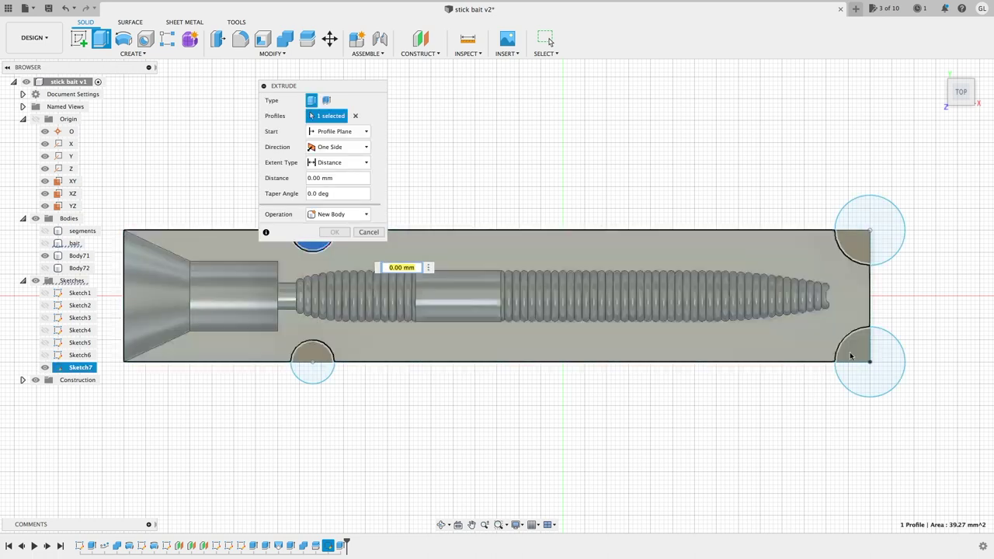
{"action": "left_click", "coordinate": [851, 356]}
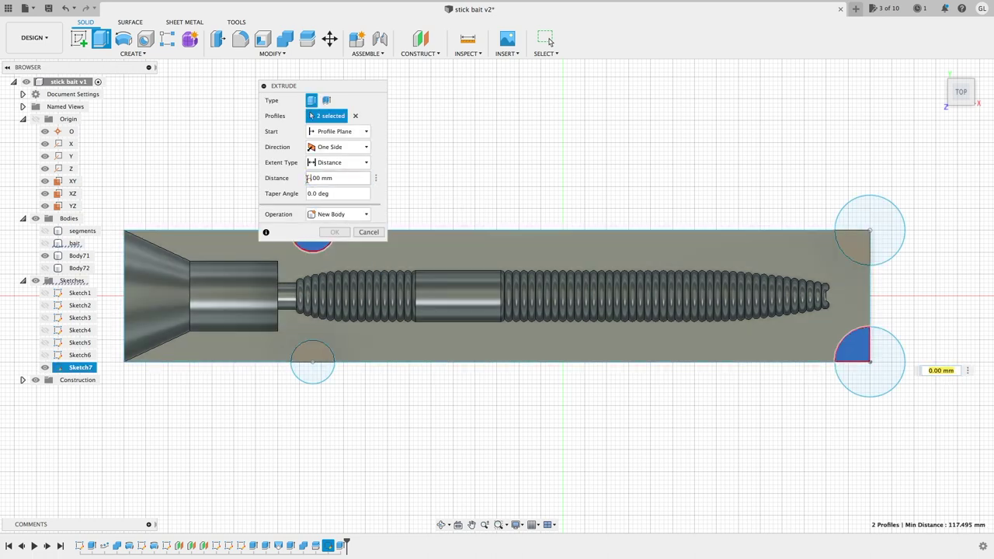
{"action": "left_click", "coordinate": [307, 178]}
{"action": "type", "text": "-5"}
{"action": "left_click", "coordinate": [334, 247]}
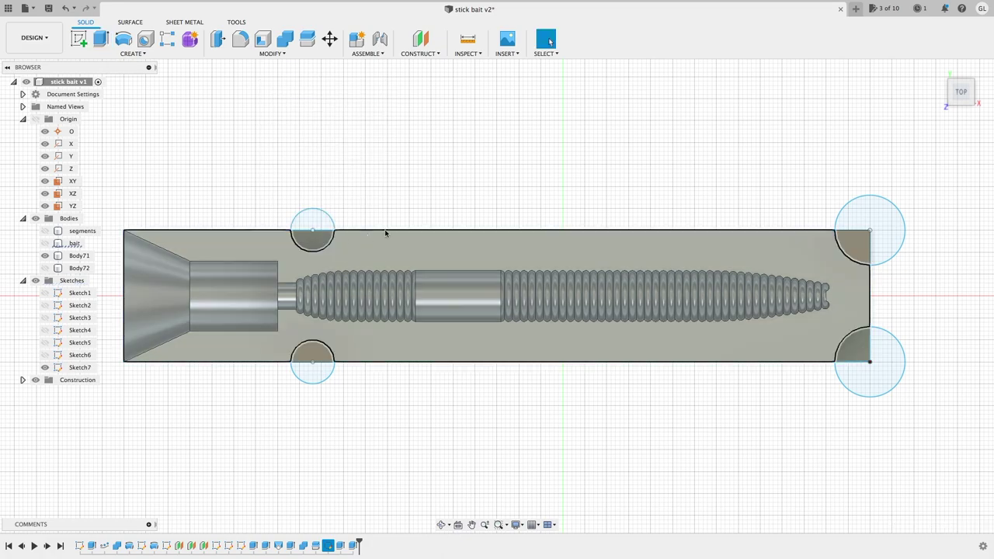
{"action": "mouse_move", "coordinate": [963, 96]}
{"action": "left_mouse_down"}
{"action": "mouse_move", "coordinate": [915, 87]}
{"action": "mouse_move", "coordinate": [962, 88]}
{"action": "left_mouse_up"}
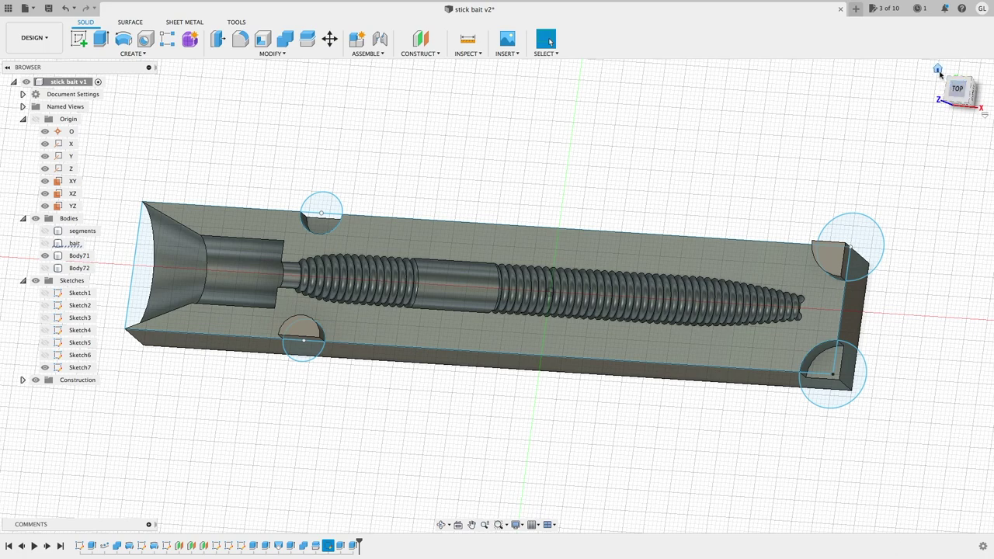
{"action": "left_click", "coordinate": [957, 91]}
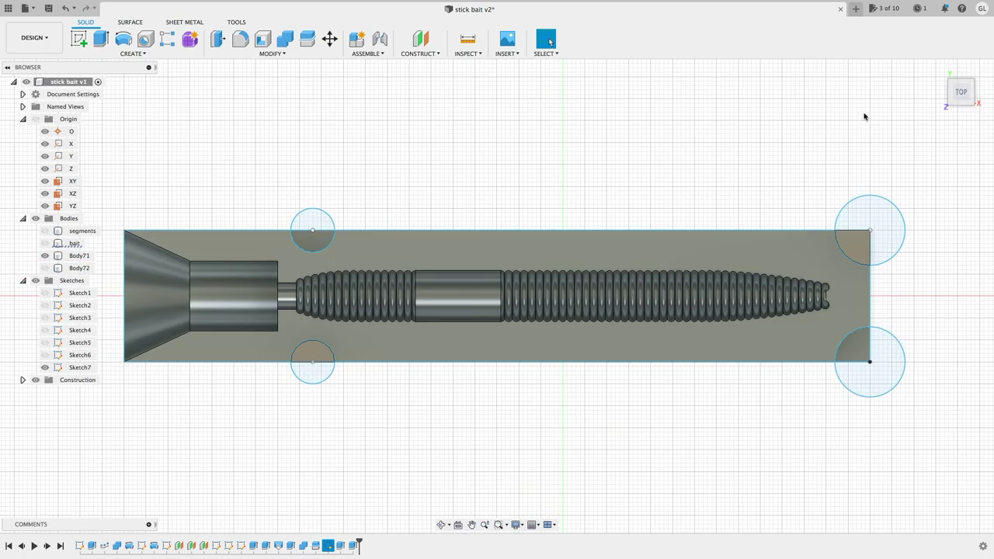
{"action": "left_click_drag", "start_coordinate": [967, 96], "coordinate": [957, 71]}
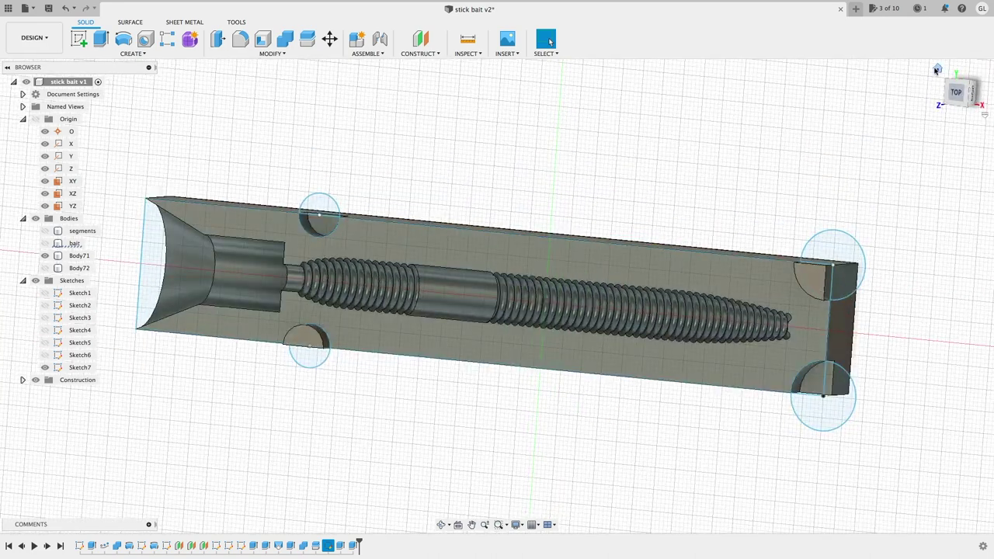
{"action": "left_click", "coordinate": [937, 70]}
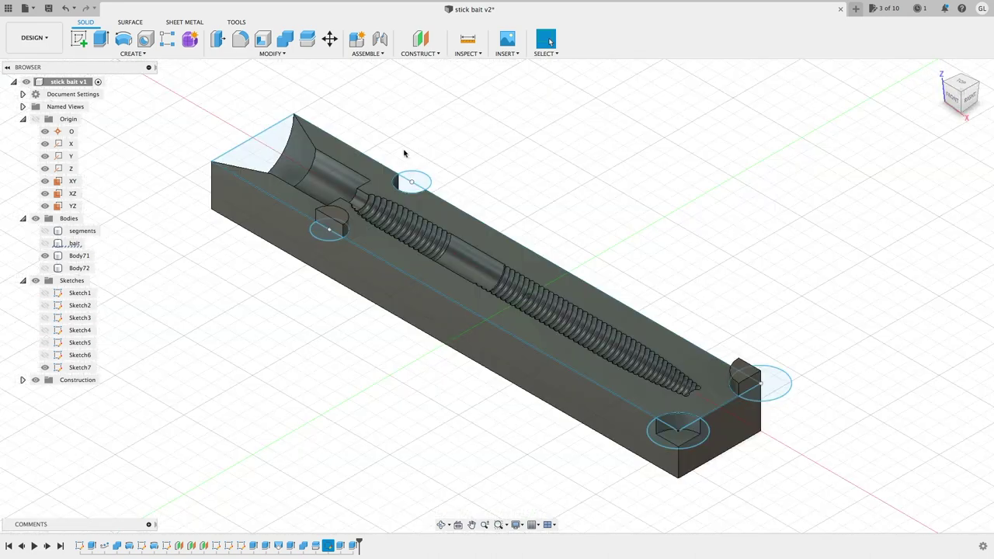
{"action": "left_click", "coordinate": [219, 45]}
{"action": "left_click", "coordinate": [347, 229]}
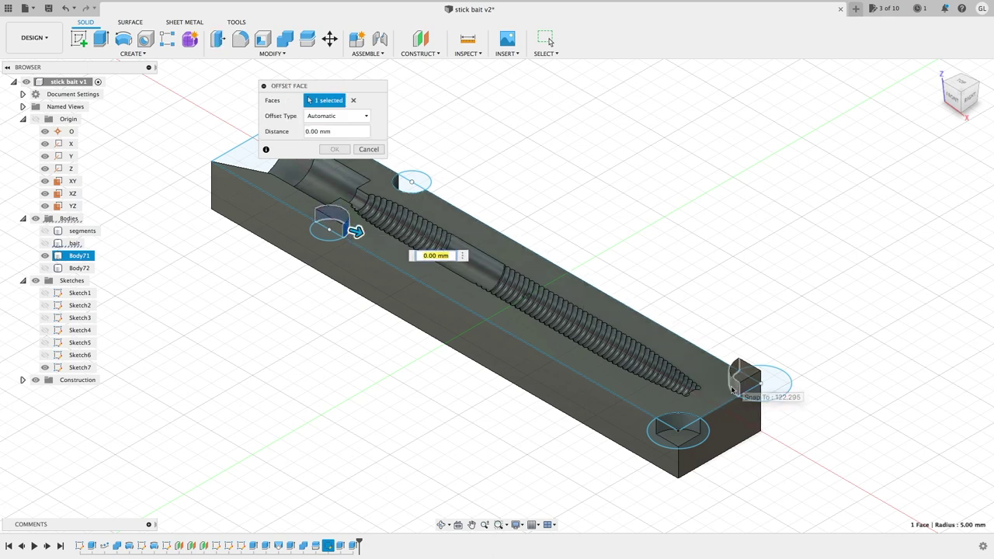
{"action": "left_click", "coordinate": [367, 150]}
Offset the curved side faces of the long-edge pillar and the corner pillar by -0.5 mm each
{"action": "left_click", "coordinate": [219, 44]}
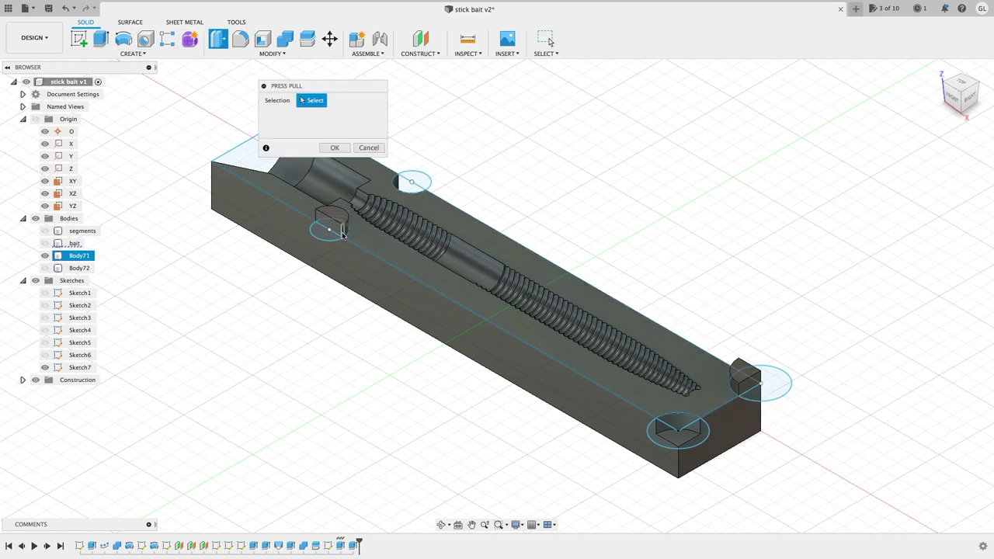
{"action": "left_click", "coordinate": [341, 228]}
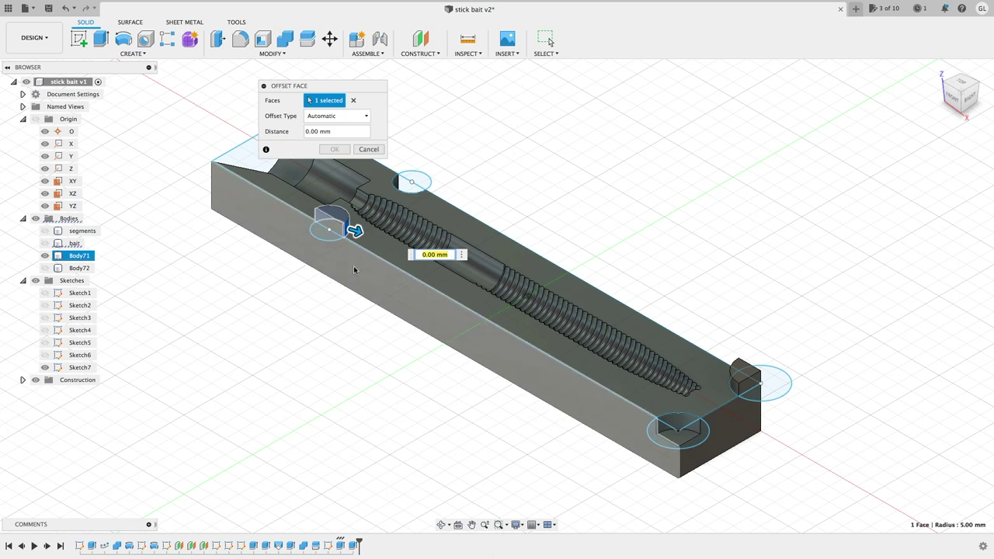
{"action": "left_click", "coordinate": [425, 254]}
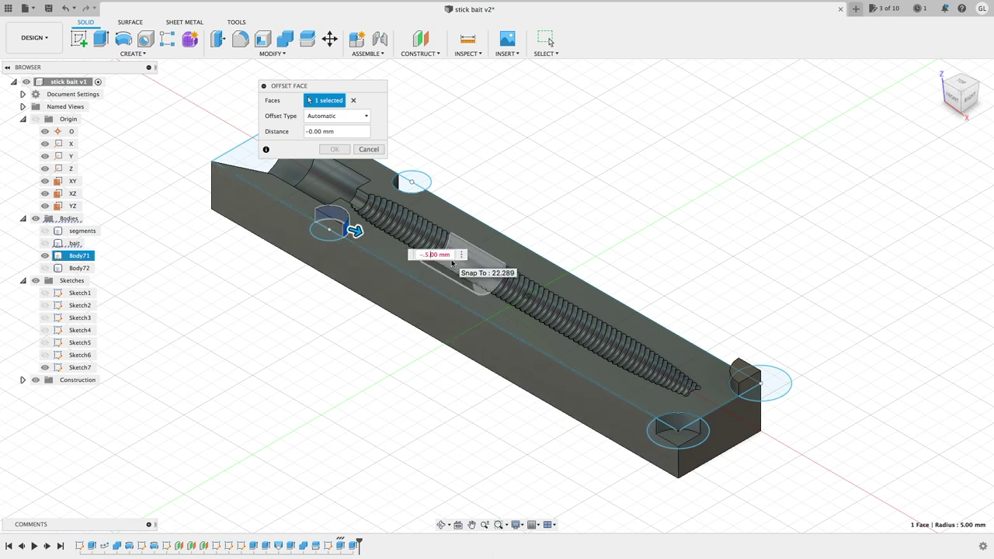
{"action": "type", "text": "-.5"}
{"action": "key", "text": "Return"}
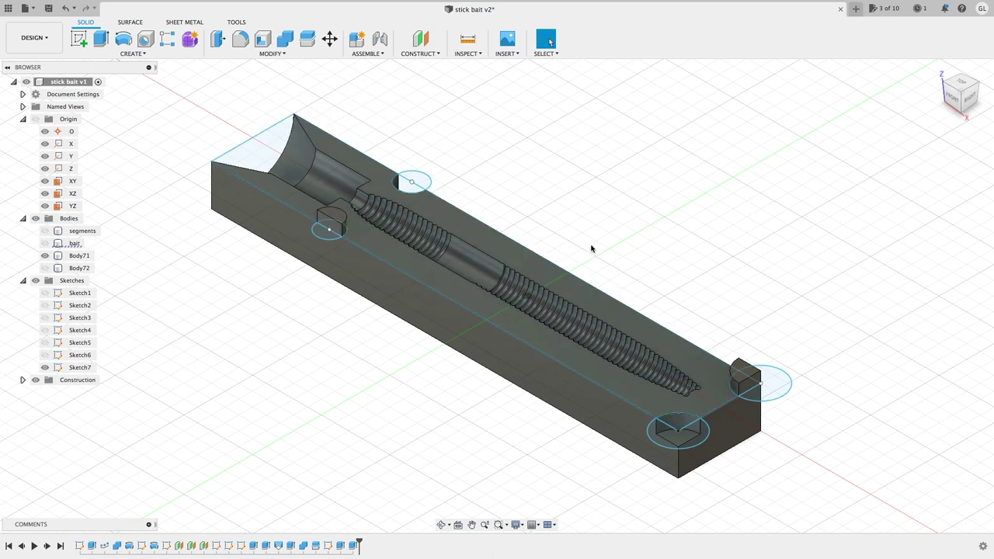
{"action": "left_click", "coordinate": [735, 386]}
{"action": "left_click", "coordinate": [218, 38]}
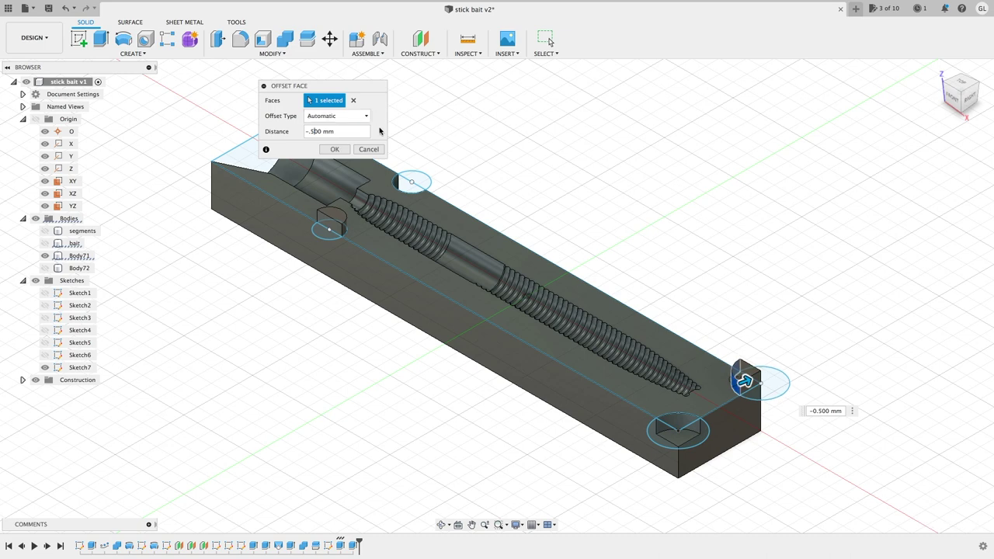
{"action": "left_click", "coordinate": [334, 149]}
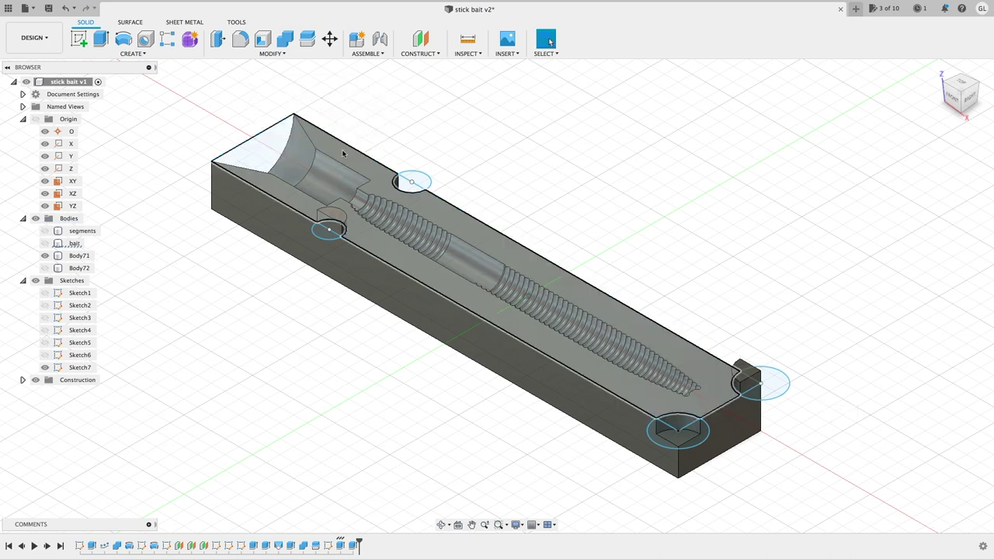
Chamfer the curved top edges of both guide pillars with an equal distance of 1 mm
{"action": "left_click", "coordinate": [270, 53]}
{"action": "left_click", "coordinate": [242, 87]}
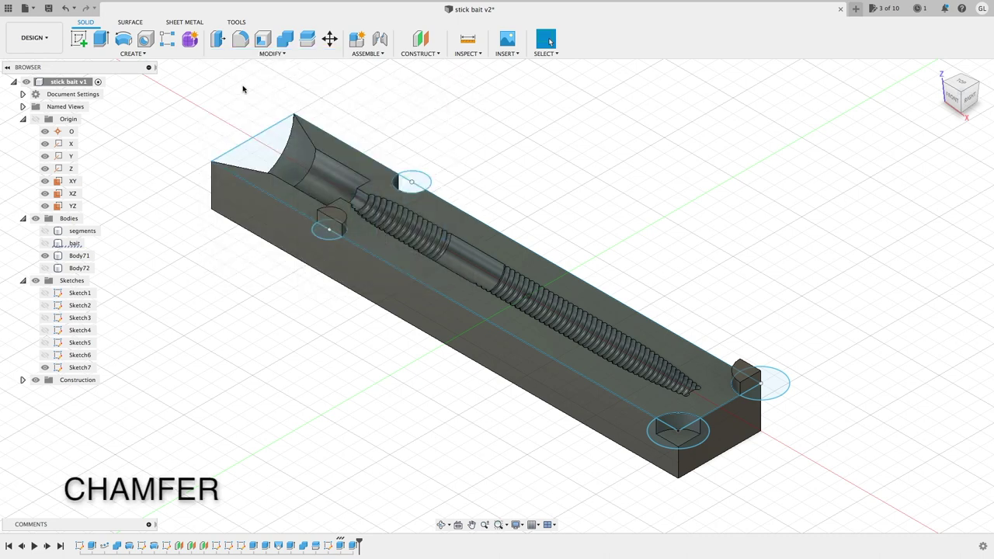
{"action": "left_click", "coordinate": [348, 215]}
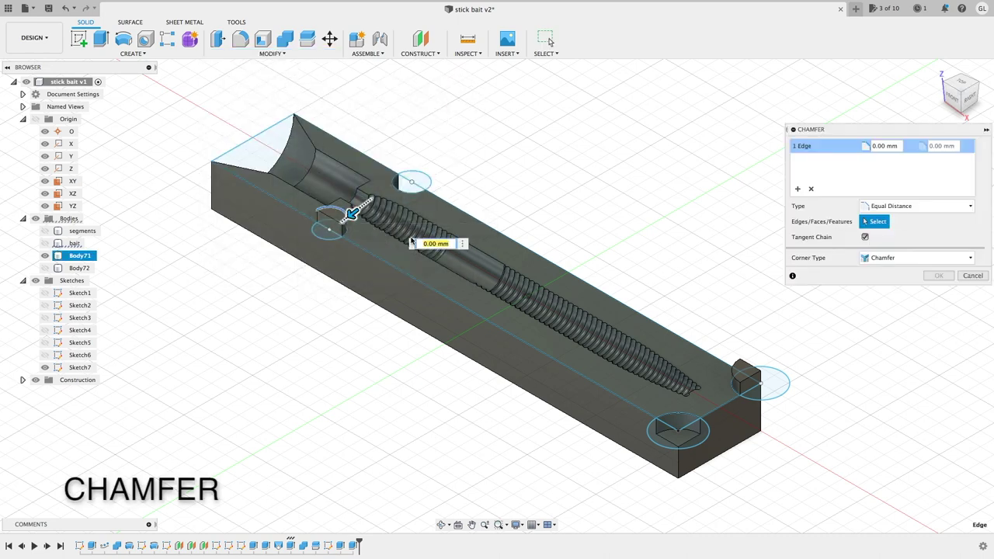
{"action": "left_click", "coordinate": [737, 379]}
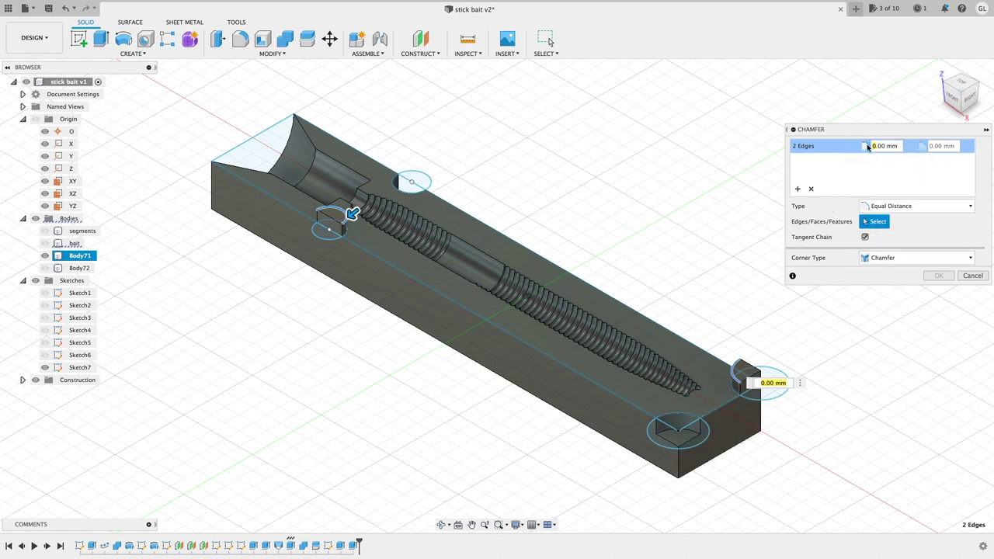
{"action": "type", "text": "1"}
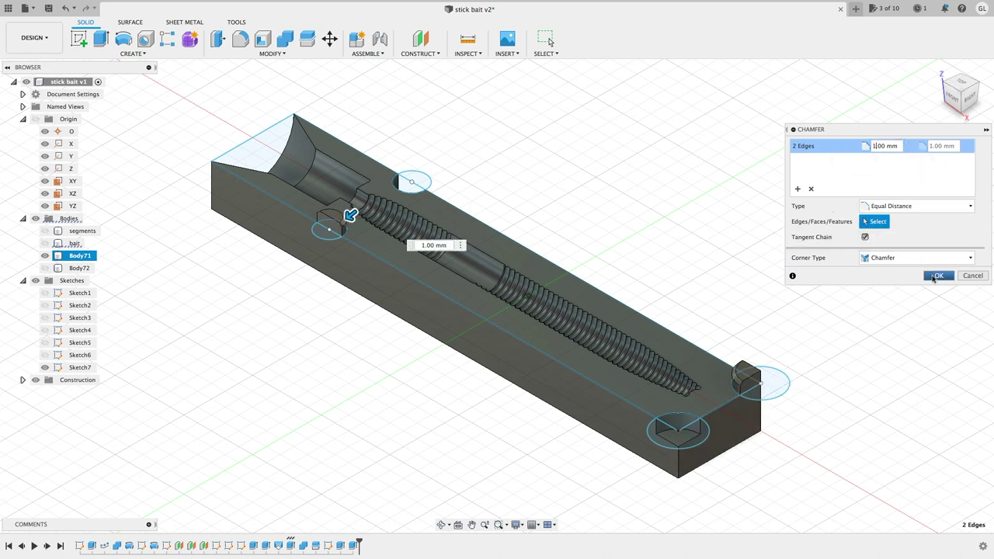
{"action": "left_click", "coordinate": [938, 276]}
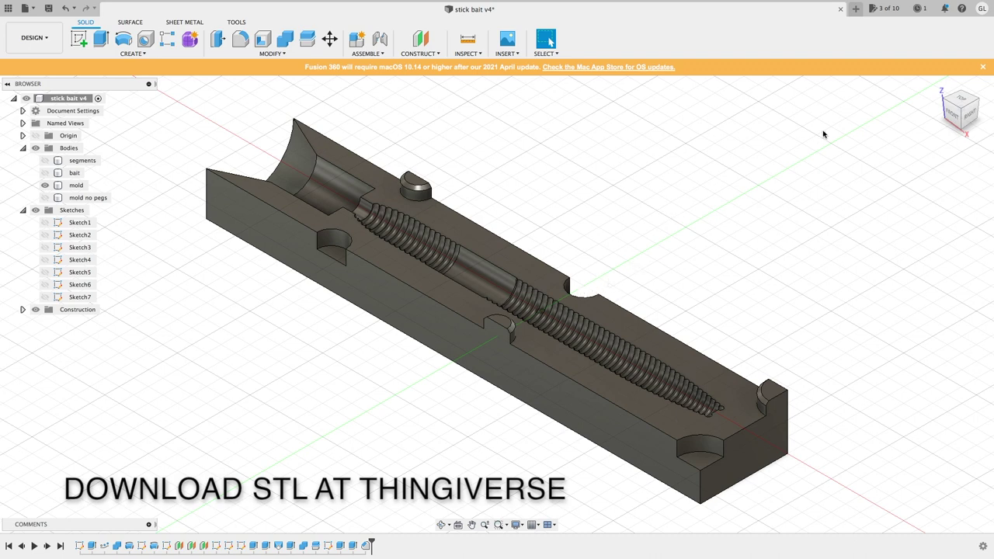
{"action": "mouse_move", "coordinate": [965, 105]}
{"action": "left_mouse_down"}
{"action": "mouse_move", "coordinate": [954, 106]}
{"action": "mouse_move", "coordinate": [966, 108]}
{"action": "left_mouse_up"}
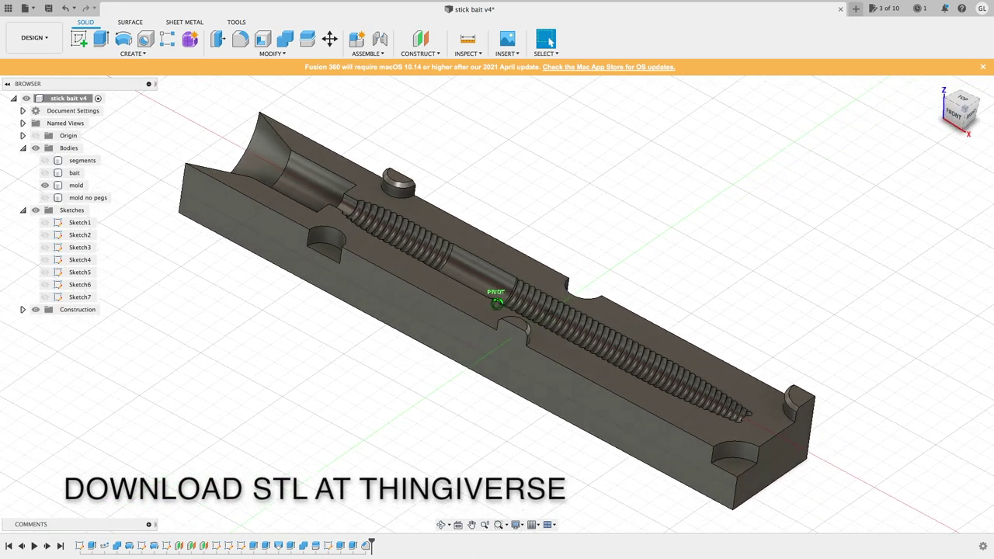
{"action": "mouse_move", "coordinate": [497, 302]}
{"action": "middle_mouse_down", "text": "shift"}
{"action": "mouse_move", "coordinate": [510, 297]}
{"action": "mouse_move", "coordinate": [511, 318]}
{"action": "middle_mouse_up", "text": "shift"}
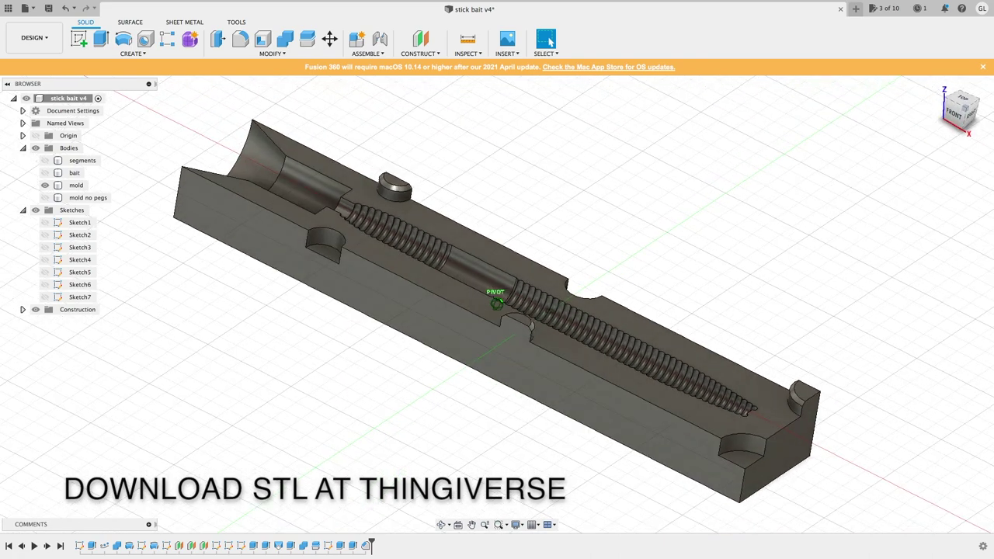